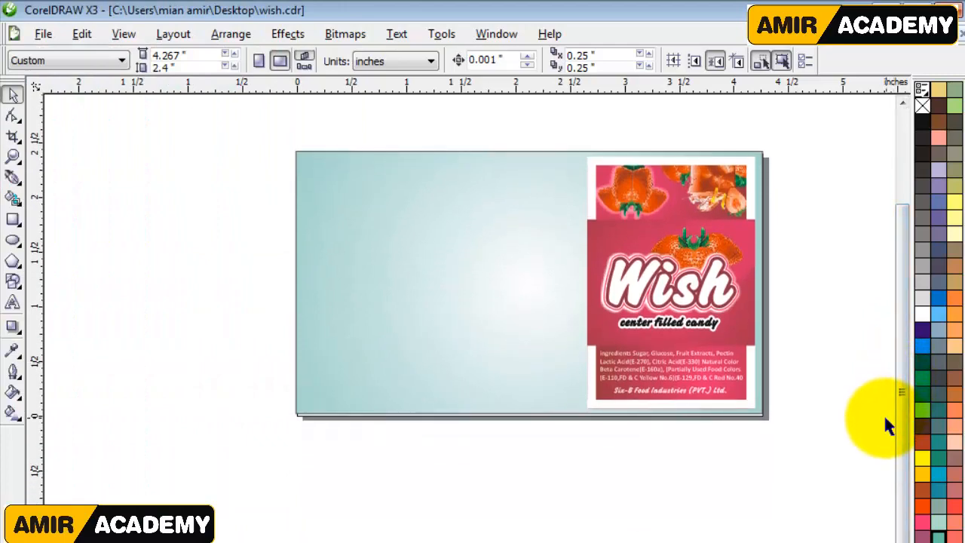
# Examine the finished Wish candy wrapper up close, including its logo, tagline, strawberry images and ingredients text.
pyautogui.press('F9')
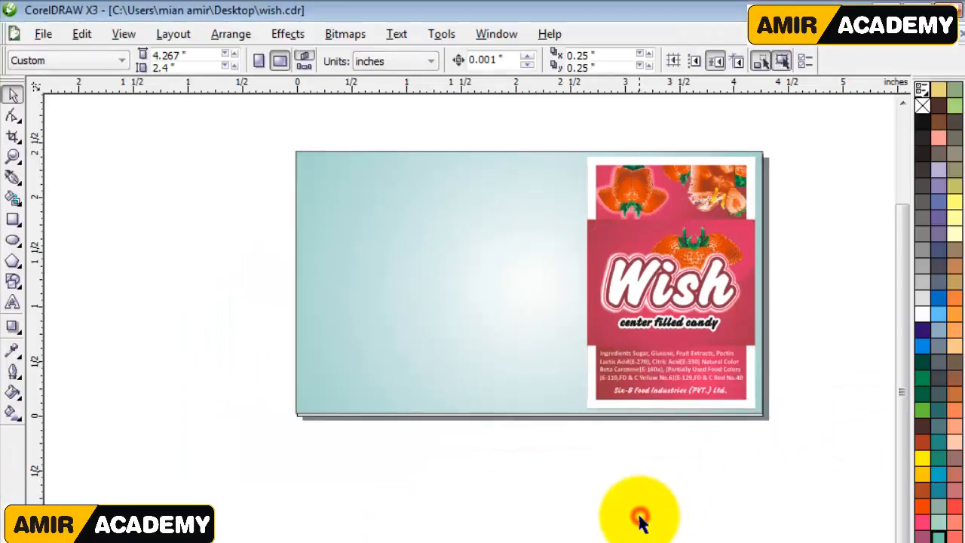
pyautogui.press('z')
pyautogui.moveTo(230, 131); pyautogui.dragTo(819, 458)
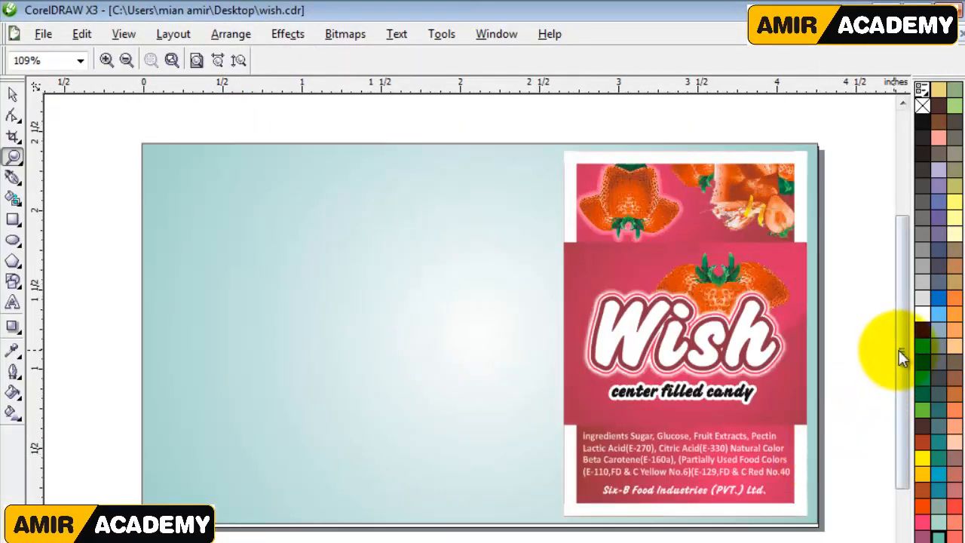
pyautogui.moveTo(902, 349); pyautogui.dragTo(903, 364)
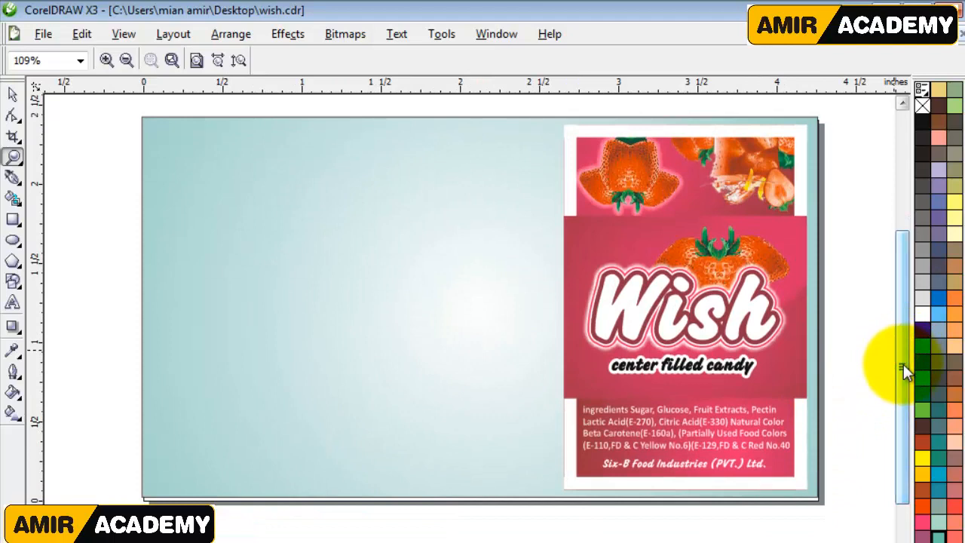
pyautogui.press('F9')
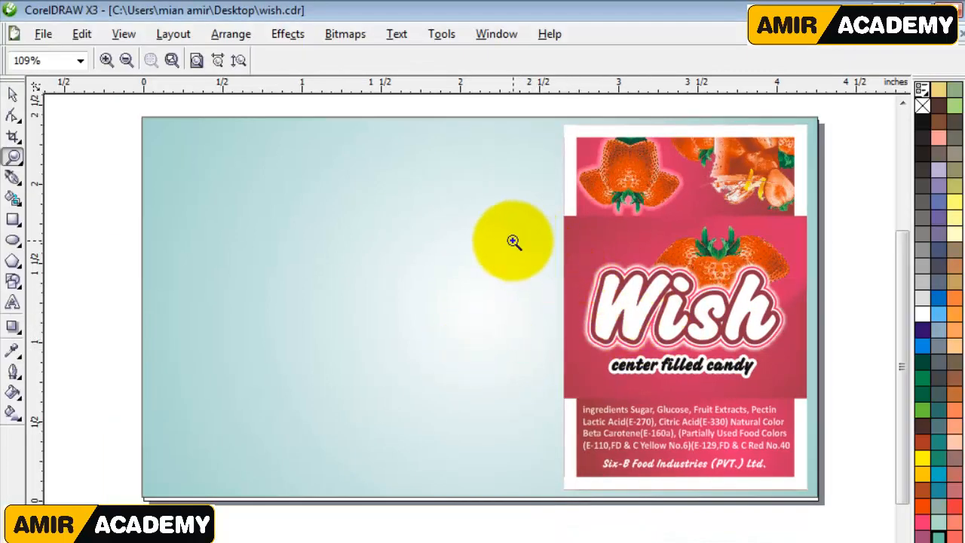
pyautogui.moveTo(532, 243); pyautogui.dragTo(879, 389)
pyautogui.moveTo(818, 369); pyautogui.dragTo(873, 396)
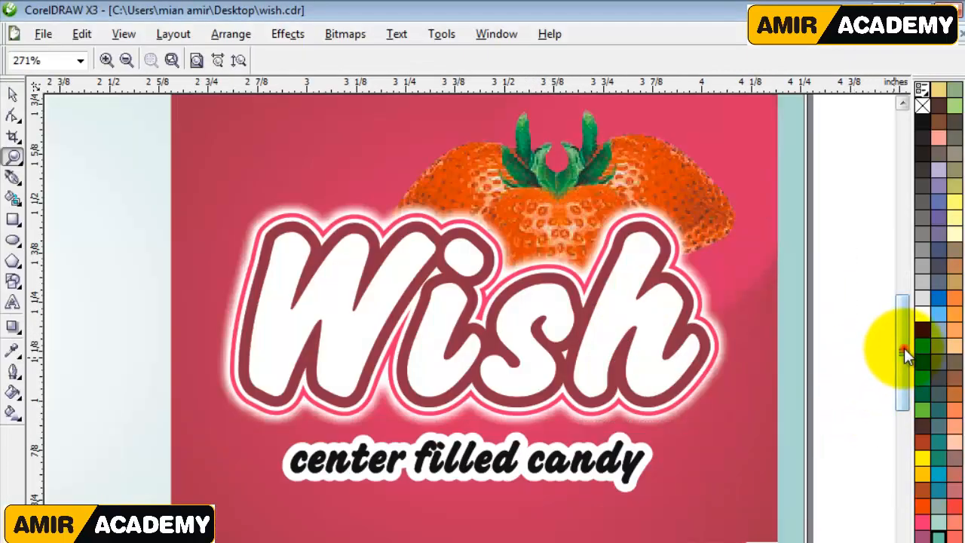
pyautogui.moveTo(905, 351); pyautogui.dragTo(905, 377)
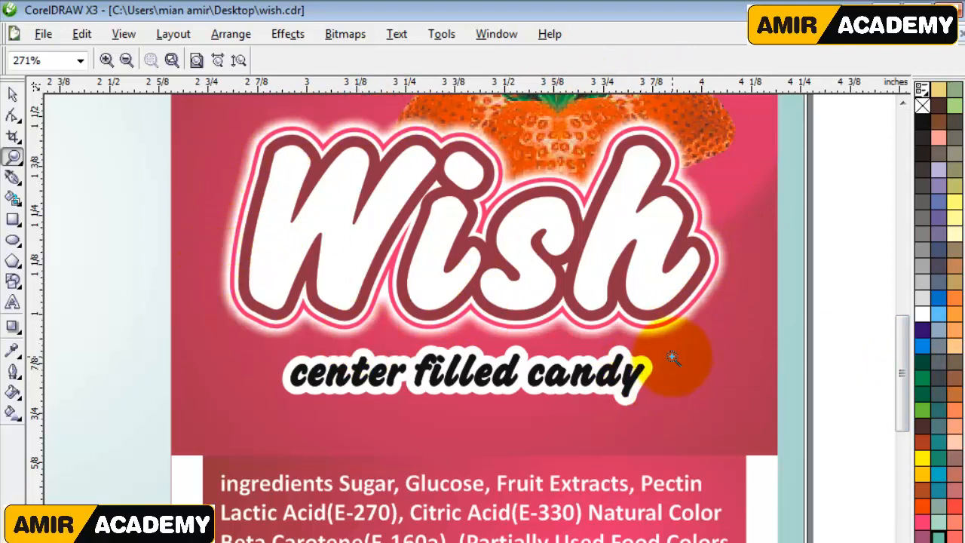
pyautogui.moveTo(904, 401); pyautogui.dragTo(861, 433)
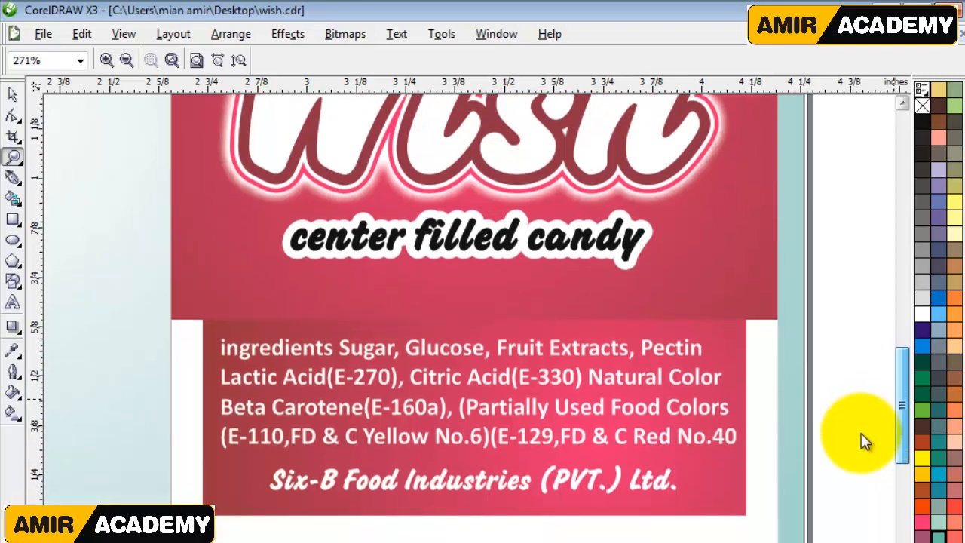
pyautogui.rightClick(442, 313)
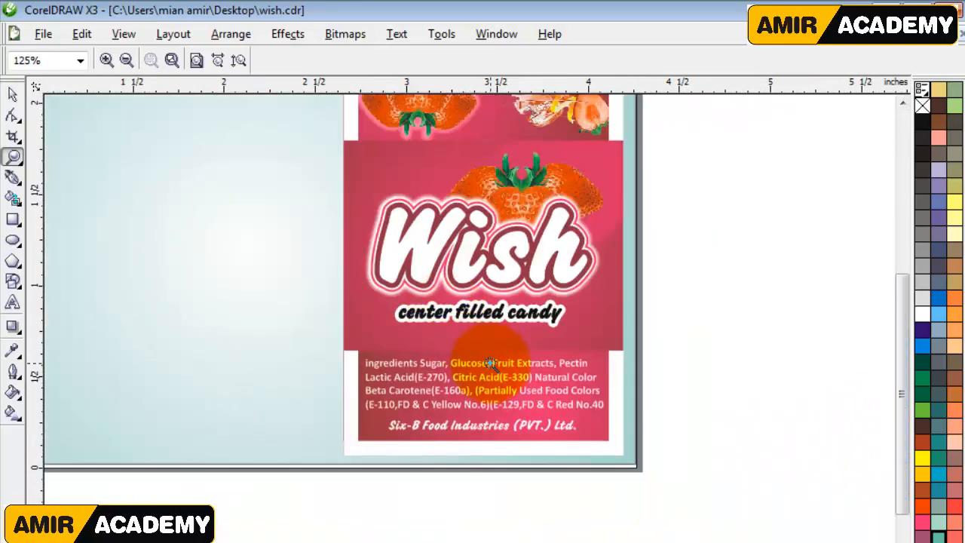
pyautogui.moveTo(901, 451); pyautogui.dragTo(902, 414)
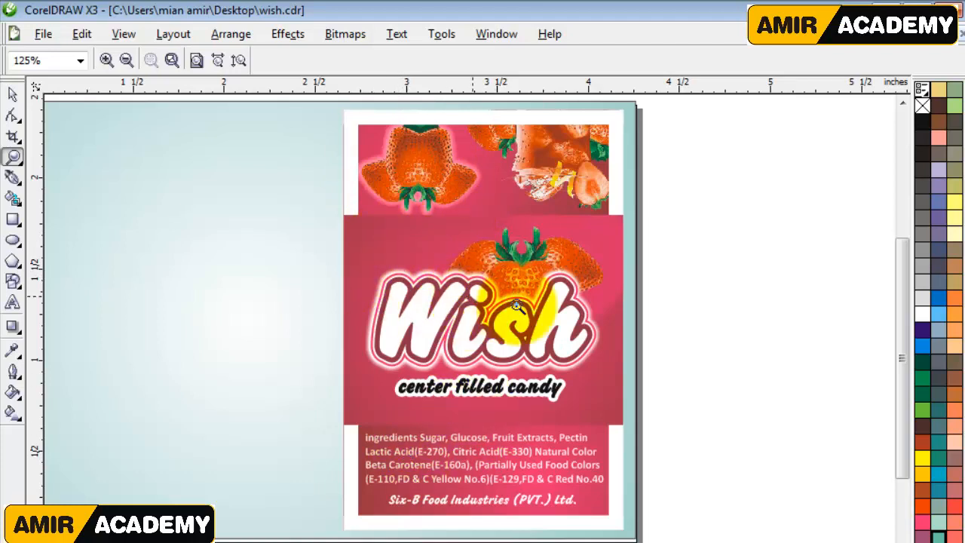
pyautogui.click(738, 324)
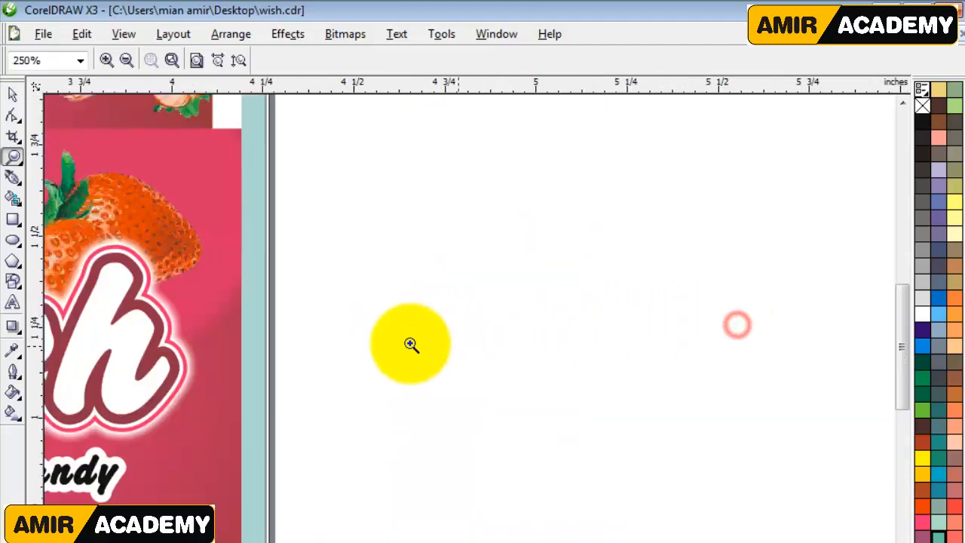
pyautogui.rightClick(413, 345)
pyautogui.click(12, 94)
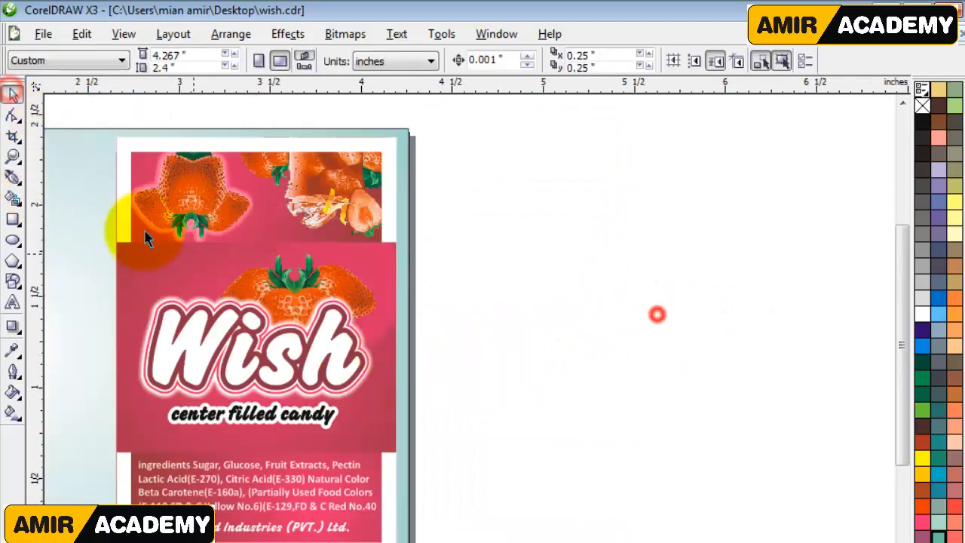
pyautogui.press('z')
pyautogui.moveTo(75, 114); pyautogui.dragTo(626, 504)
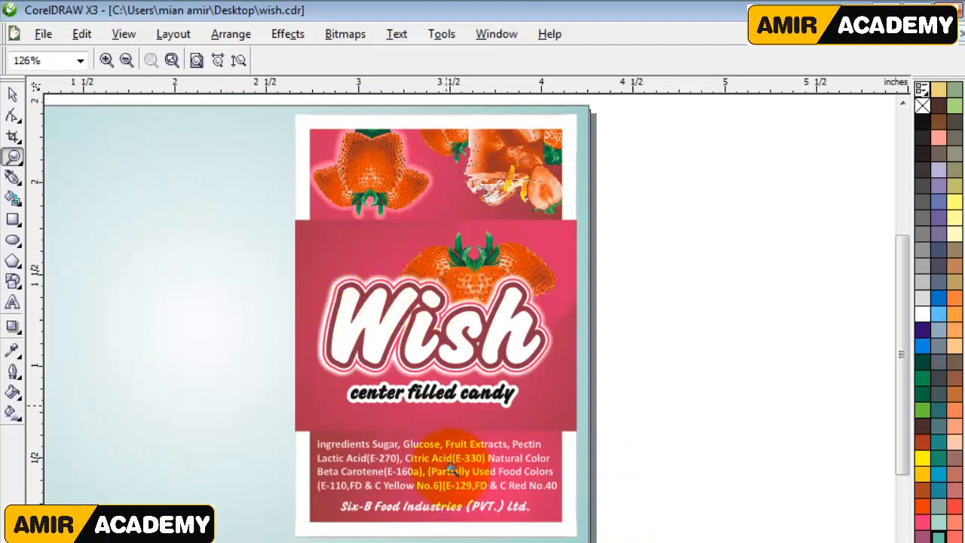
pyautogui.click(12, 94)
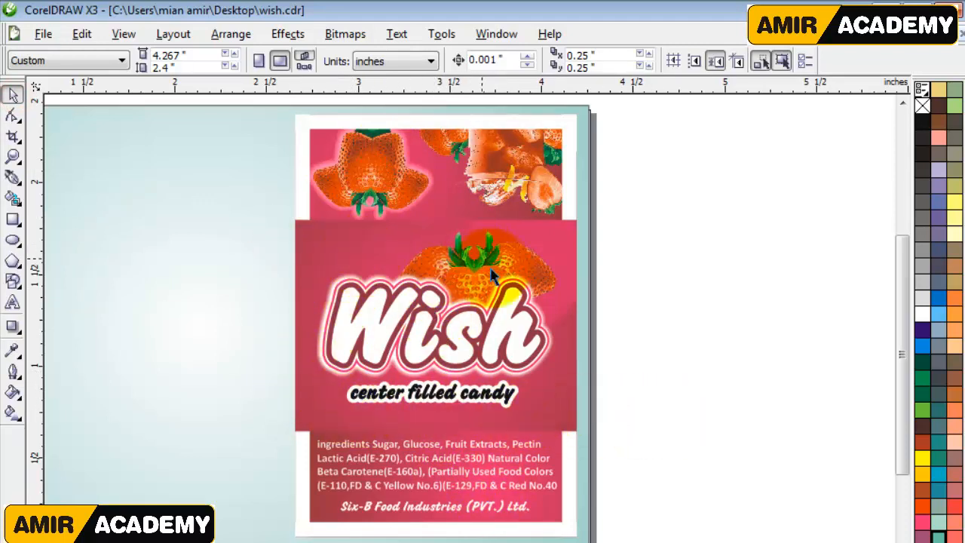
# Try to move the white side-strip shape off the upper part of the wrapper, and undo the move.
pyautogui.click(572, 233)
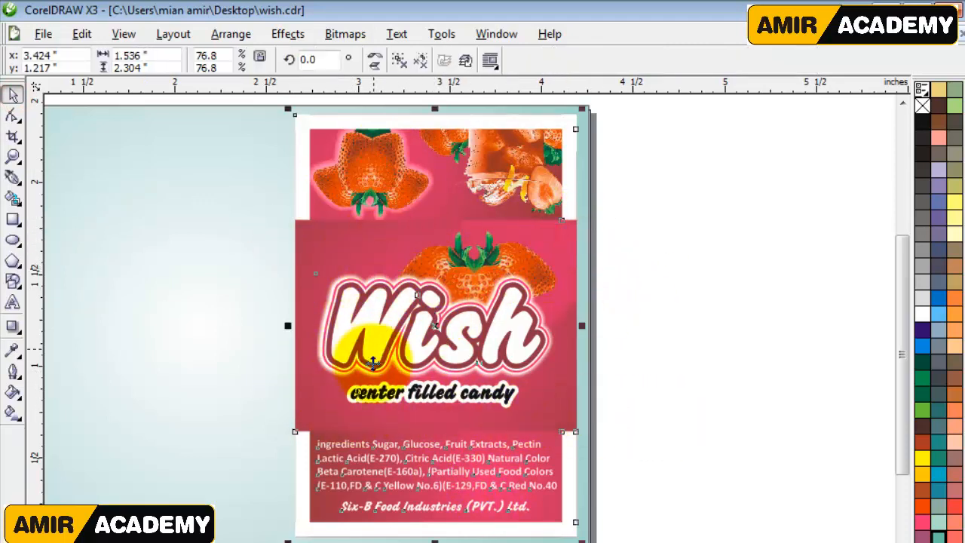
pyautogui.click(404, 62)
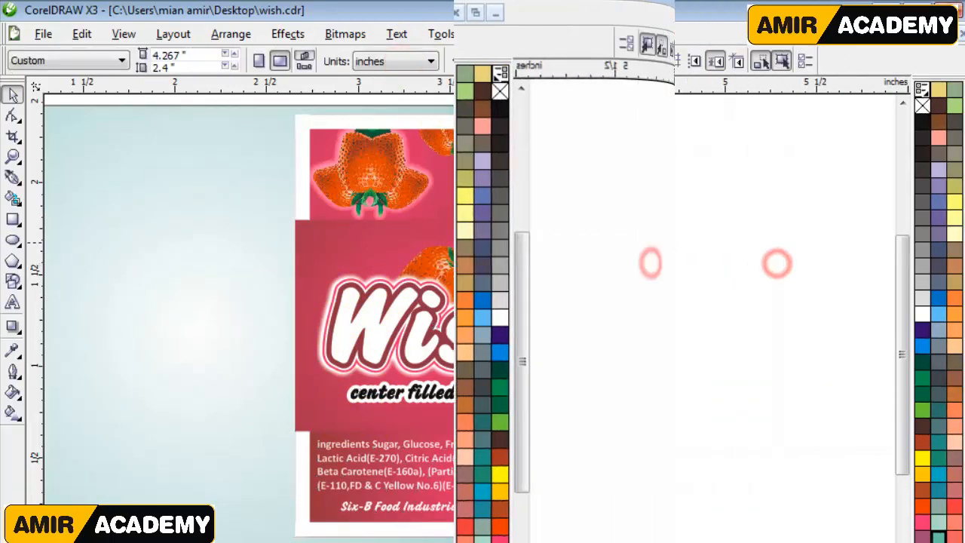
pyautogui.moveTo(557, 240)
pyautogui.mouseDown()
pyautogui.moveTo(685, 241)
pyautogui.moveTo(558, 241)
pyautogui.mouseUp()
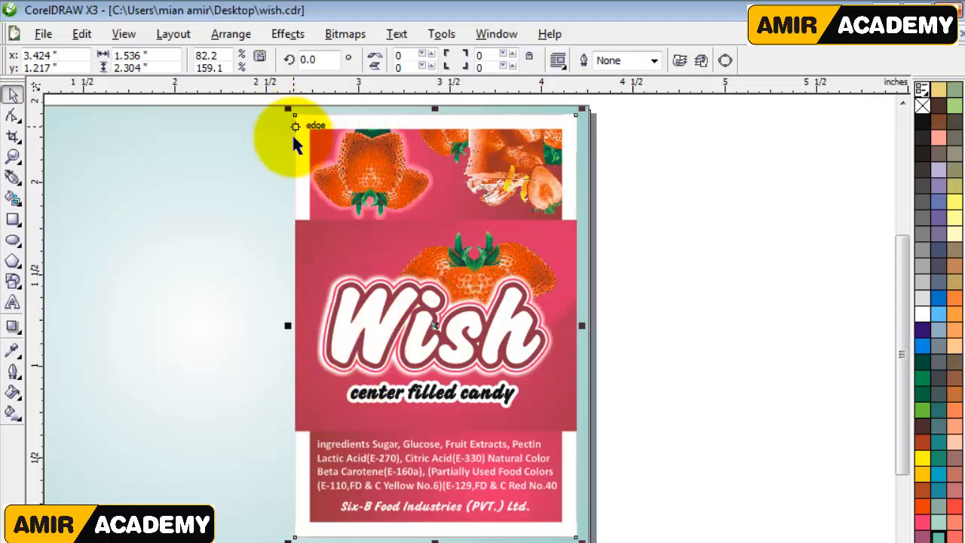
pyautogui.click(674, 164)
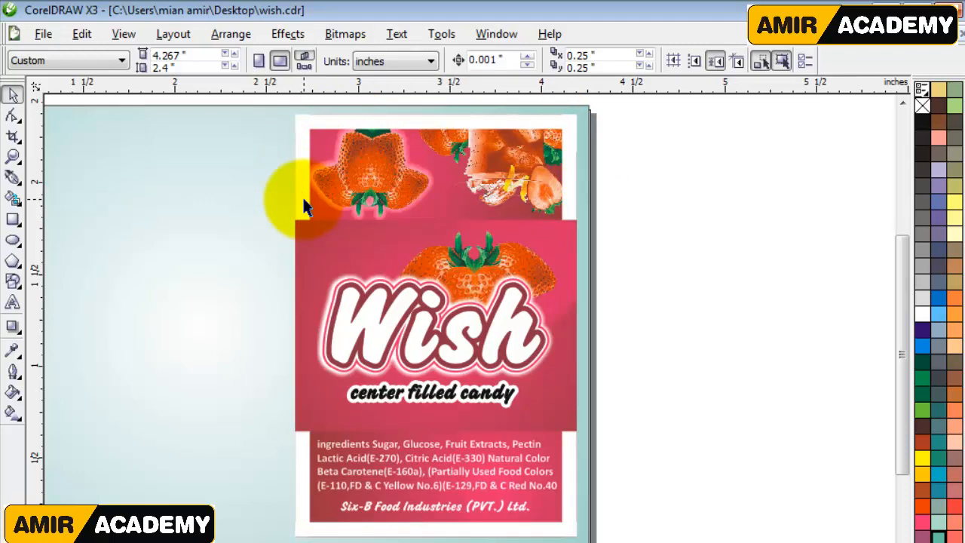
pyautogui.moveTo(304, 209); pyautogui.dragTo(606, 203)
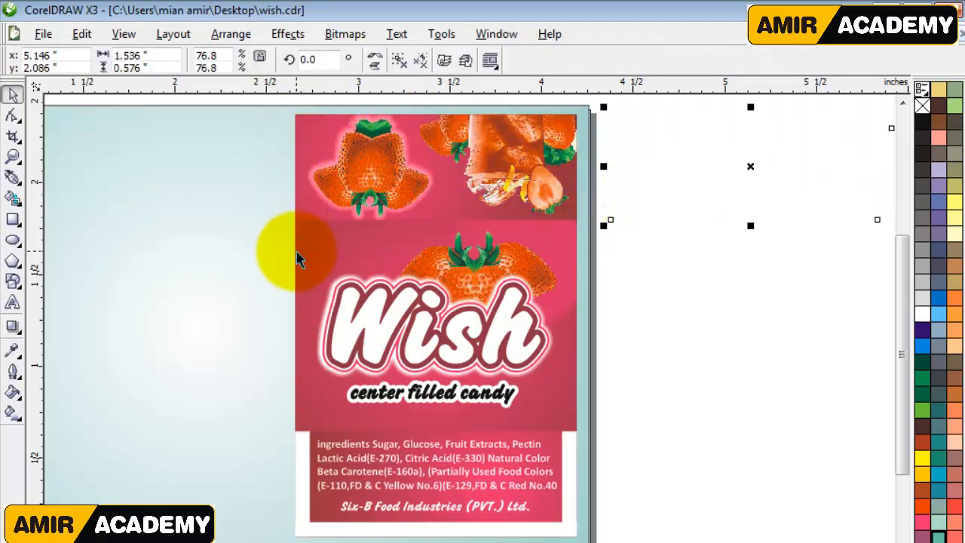
pyautogui.hotkey('ctrl', 'z')
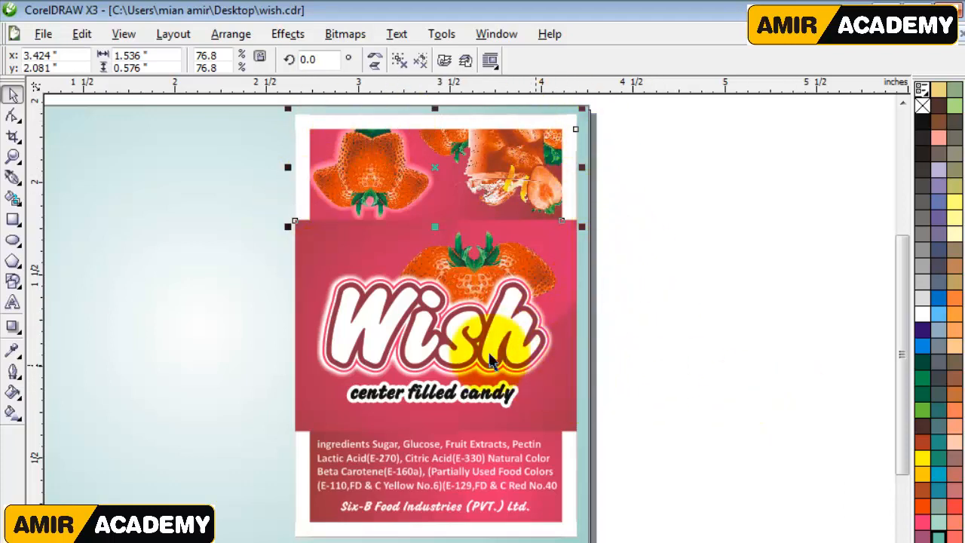
# Inspect the Wish logo's layered outlines and glow, the "center filled candy" tagline and the ingredients text.
pyautogui.scroll(2, 422, 340)
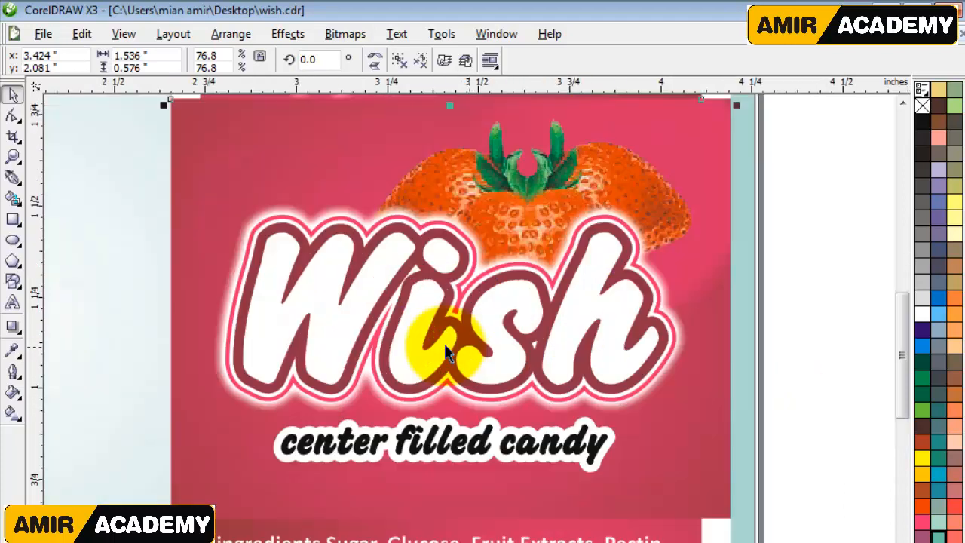
pyautogui.click(321, 283)
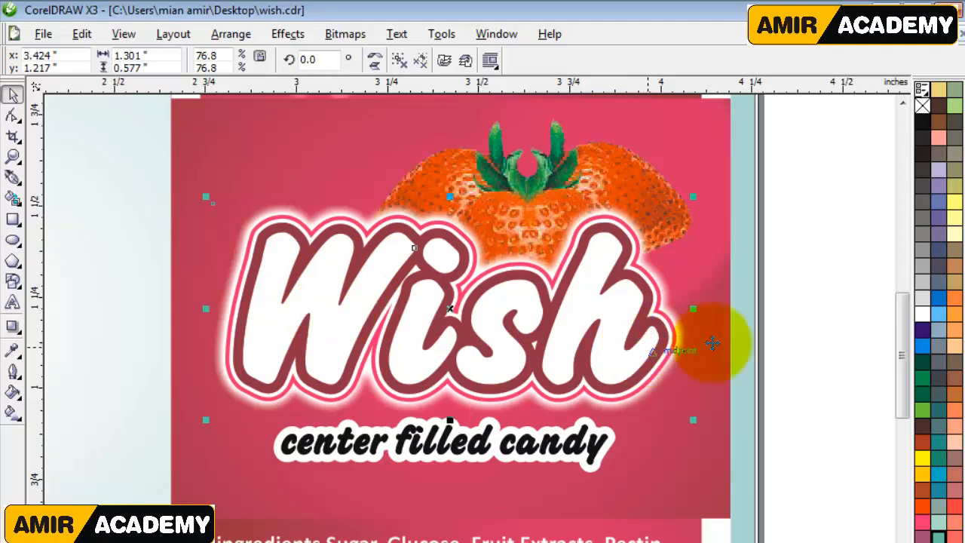
pyautogui.click(819, 285)
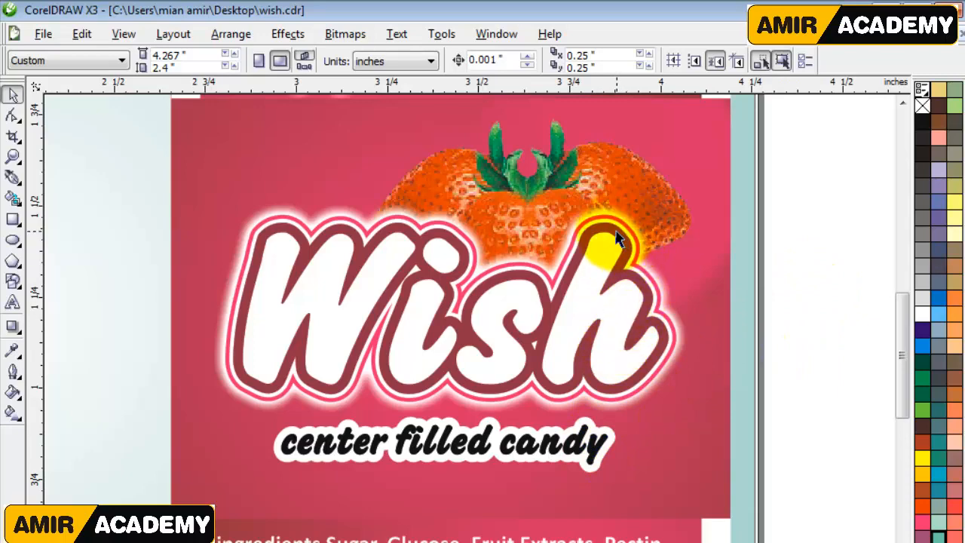
pyautogui.scroll(2, 614, 242)
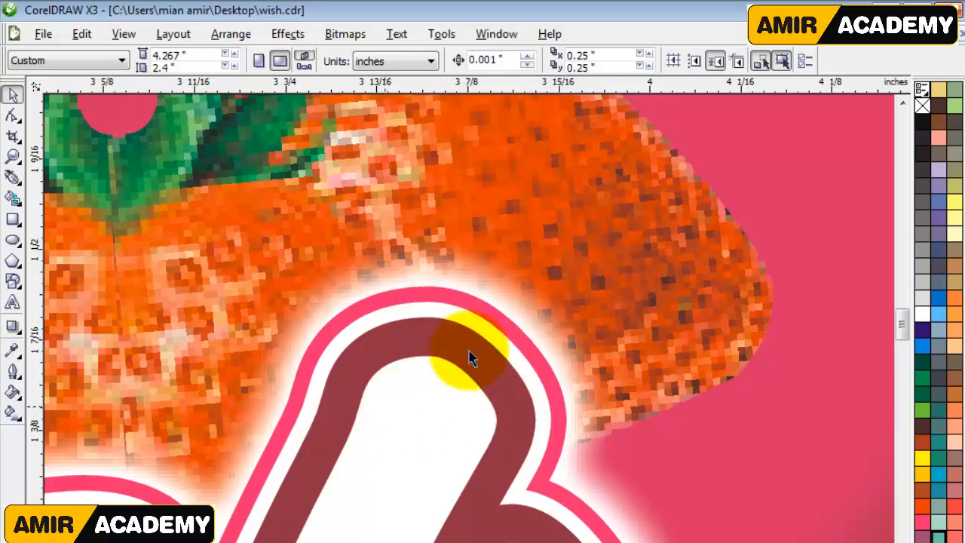
pyautogui.scroll(-4, 470, 357)
pyautogui.scroll(2, 399, 446)
pyautogui.scroll(2, 399, 446)
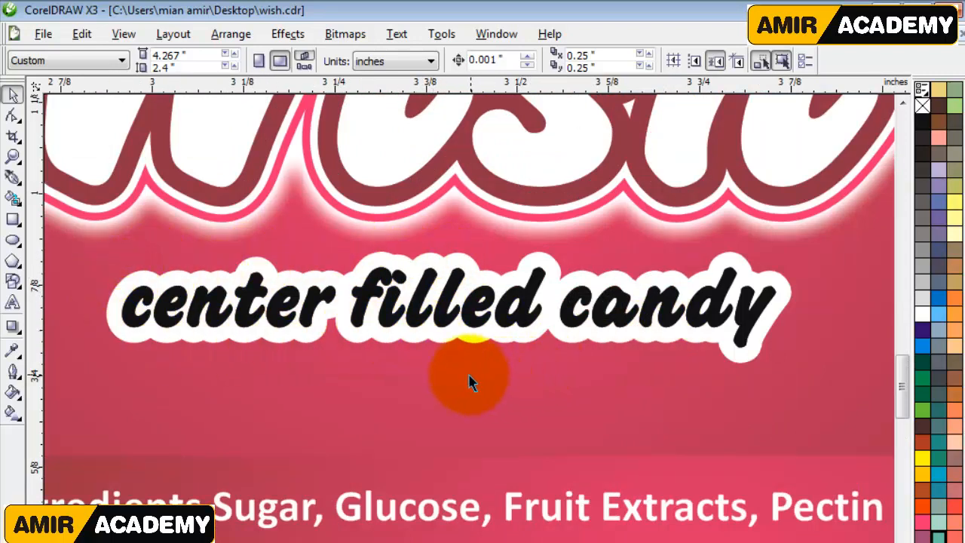
pyautogui.scroll(-1, 470, 383)
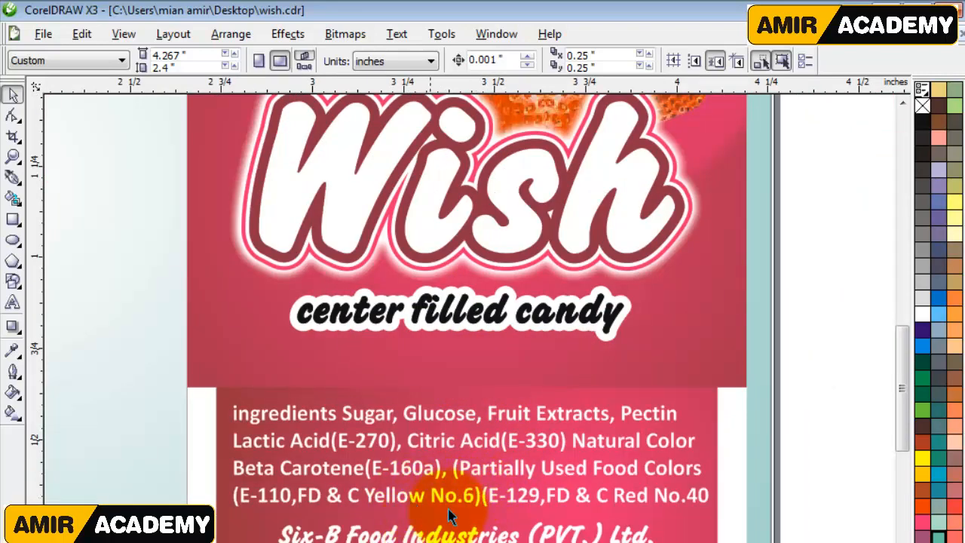
pyautogui.scroll(-1, 487, 502)
pyautogui.click(717, 317)
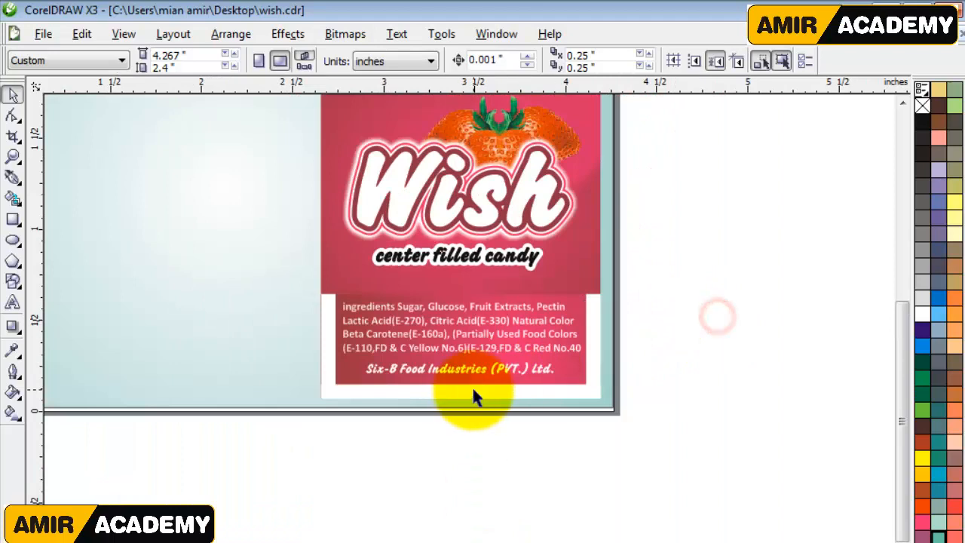
# Delete the white side-strip shapes from the lower and upper parts of the wrapper.
pyautogui.moveTo(473, 390); pyautogui.dragTo(549, 460)
pyautogui.hotkey('ctrl', 'z')
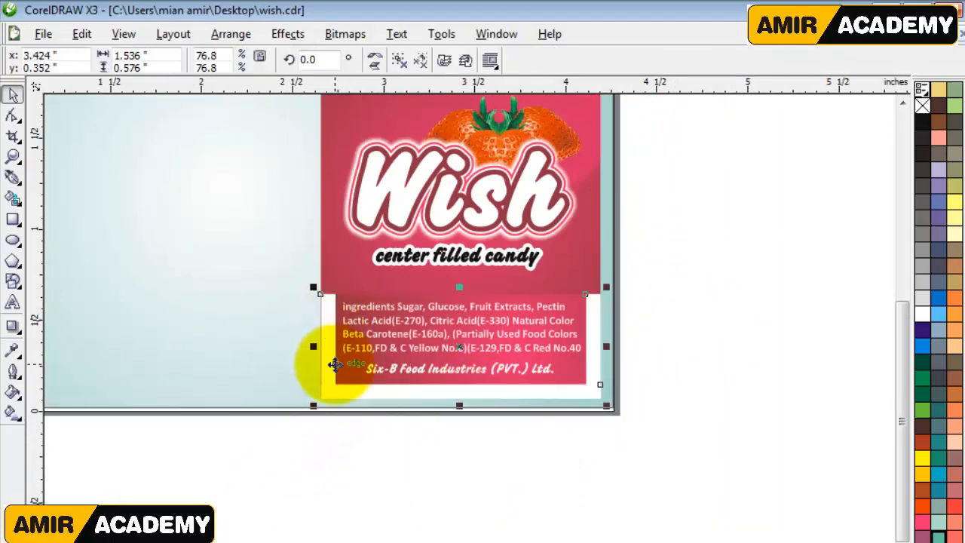
pyautogui.scroll(1, 607, 377)
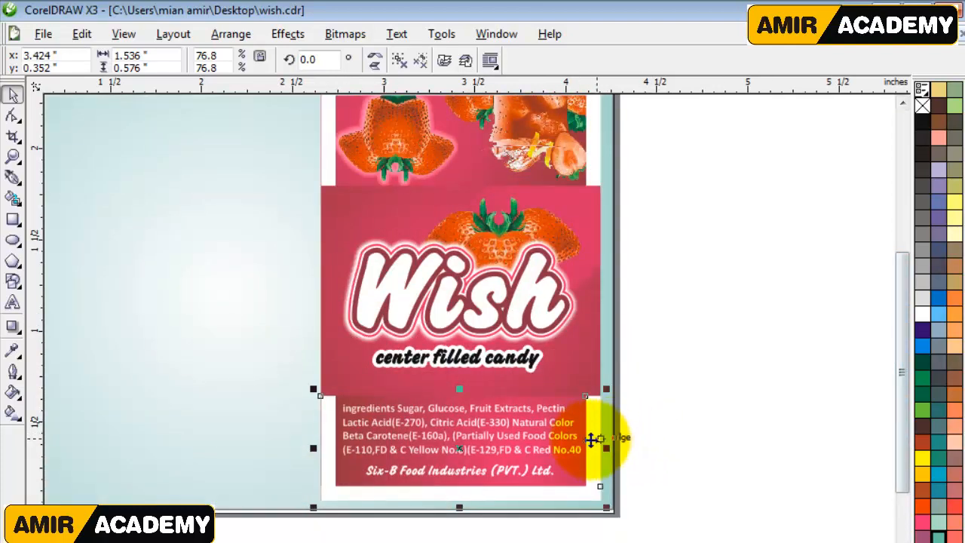
pyautogui.press('Delete')
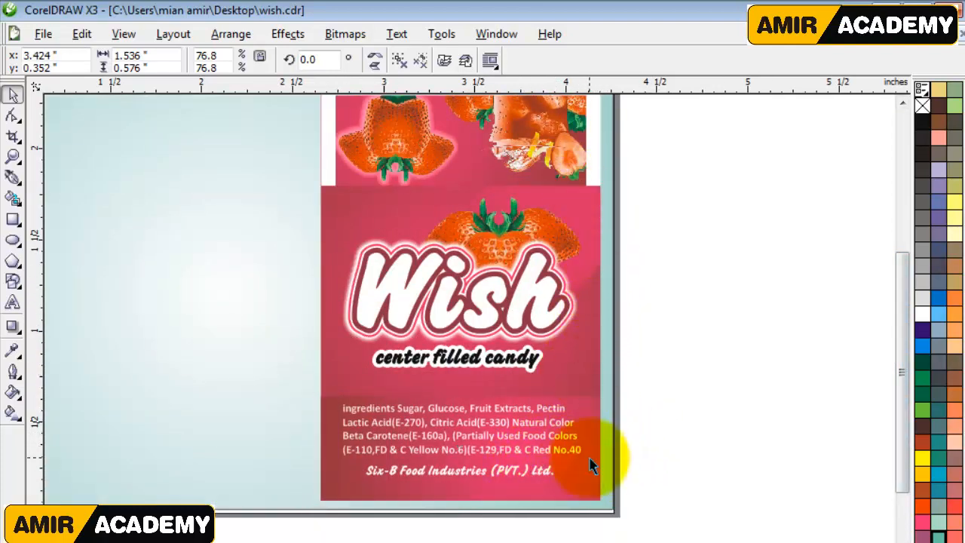
pyautogui.click(591, 173)
pyautogui.press('Delete')
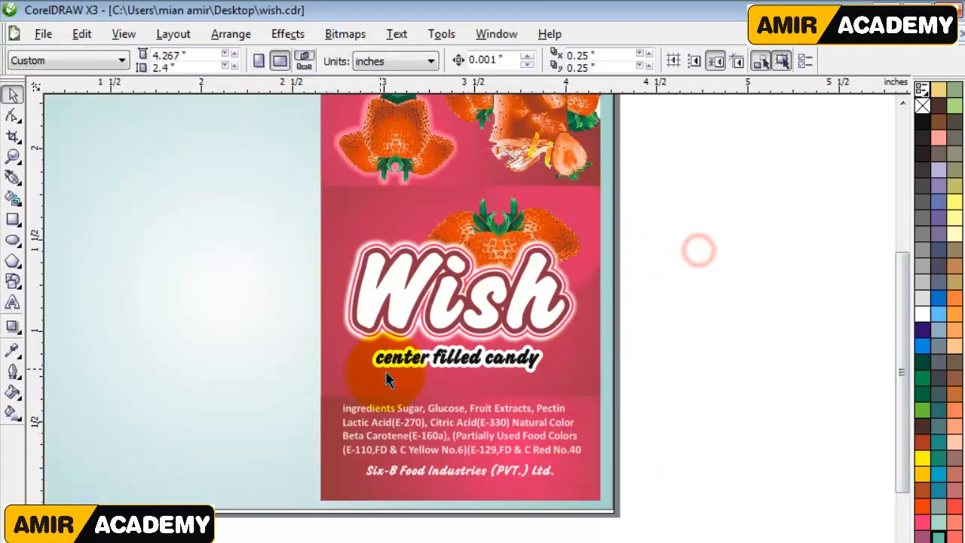
# Draw a rectangle on the empty part of the page beside the finished wrapper and size it 2 by 3 inches.
pyautogui.scroll(-1, 388, 373)
pyautogui.press('z')
pyautogui.moveTo(395, 173); pyautogui.dragTo(672, 454)
pyautogui.click(12, 94)
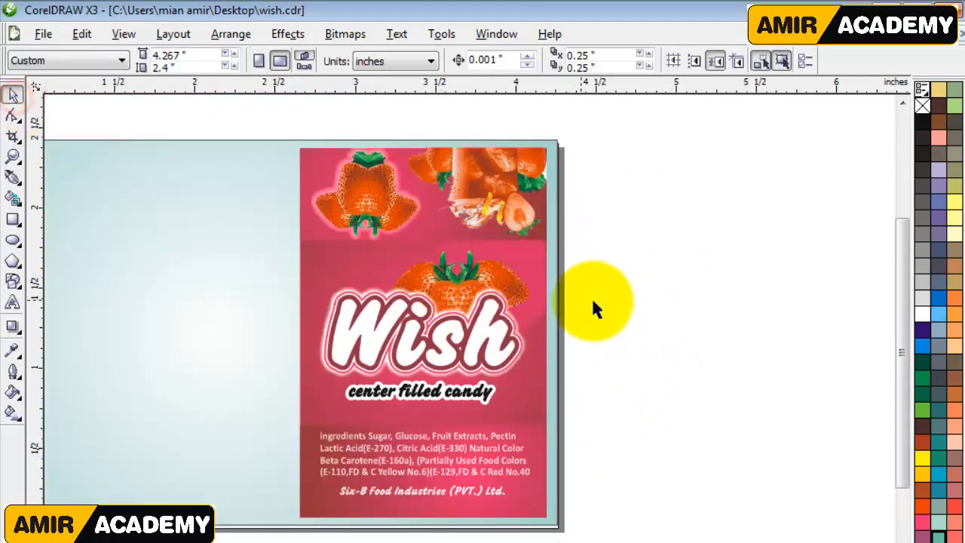
pyautogui.click(642, 322)
pyautogui.hscroll(-4, 470, 317)
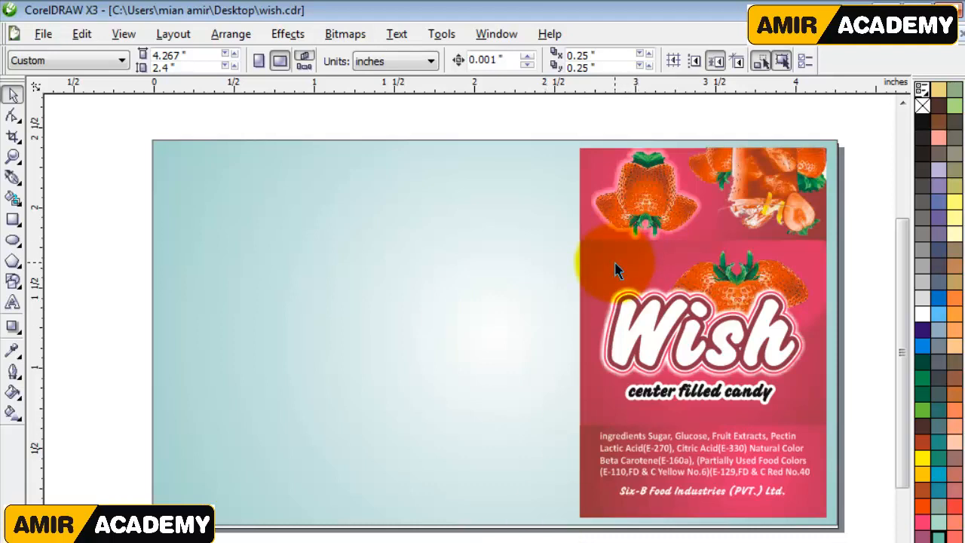
pyautogui.click(13, 219)
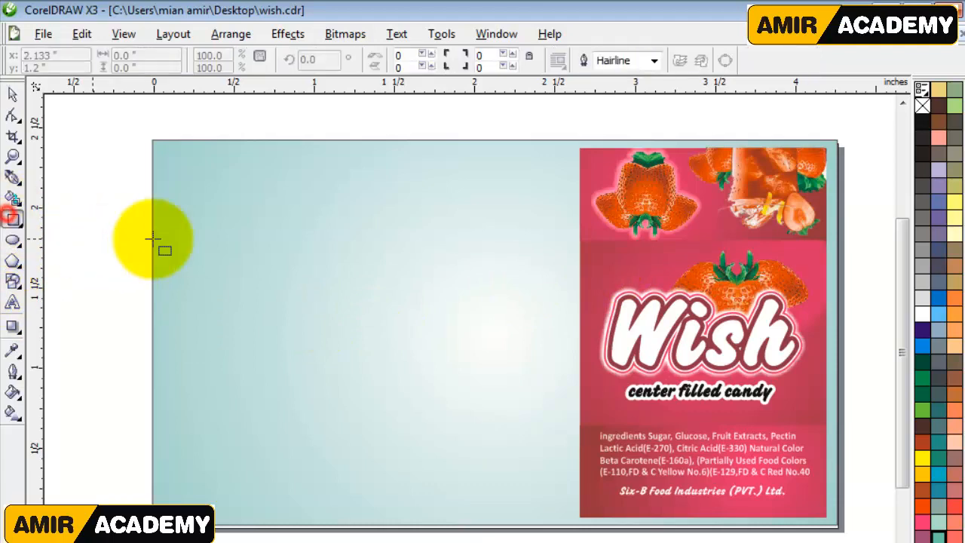
pyautogui.moveTo(224, 175)
pyautogui.mouseDown()
pyautogui.moveTo(353, 450)
pyautogui.moveTo(454, 510)
pyautogui.moveTo(448, 504)
pyautogui.mouseUp()
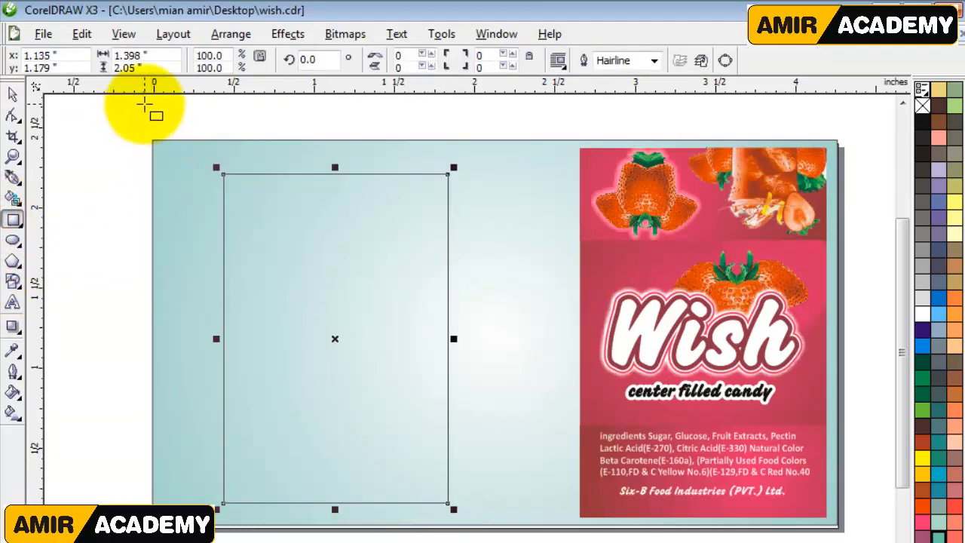
pyautogui.click(155, 59)
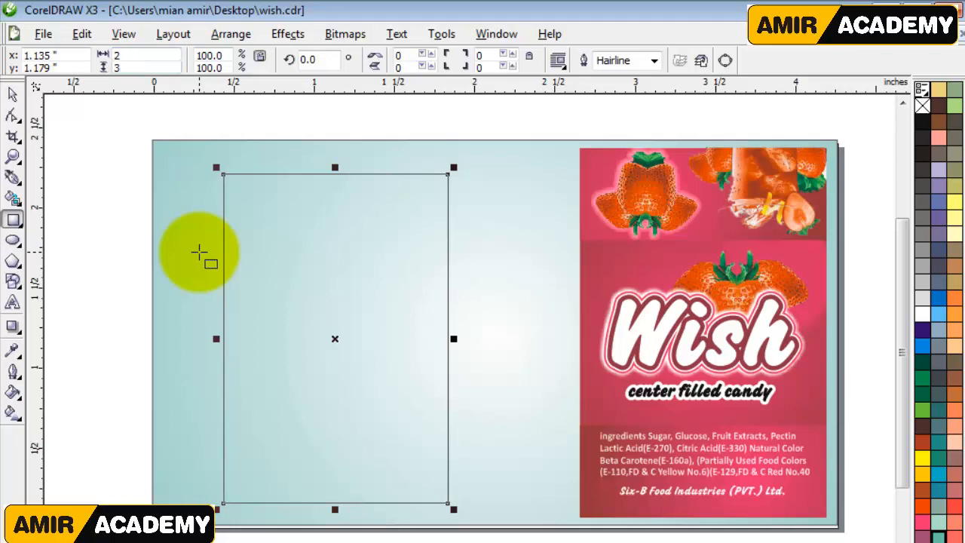
pyautogui.press('Return')
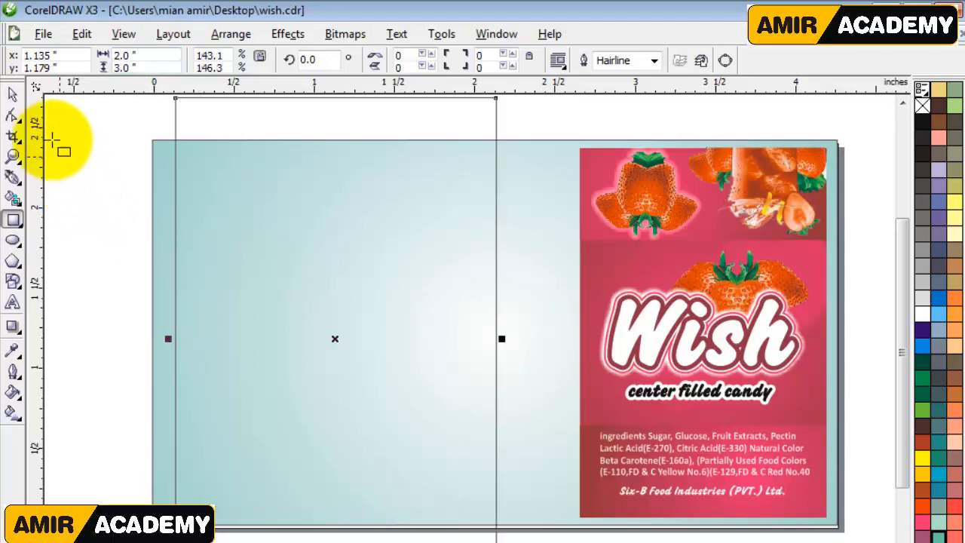
pyautogui.click(14, 95)
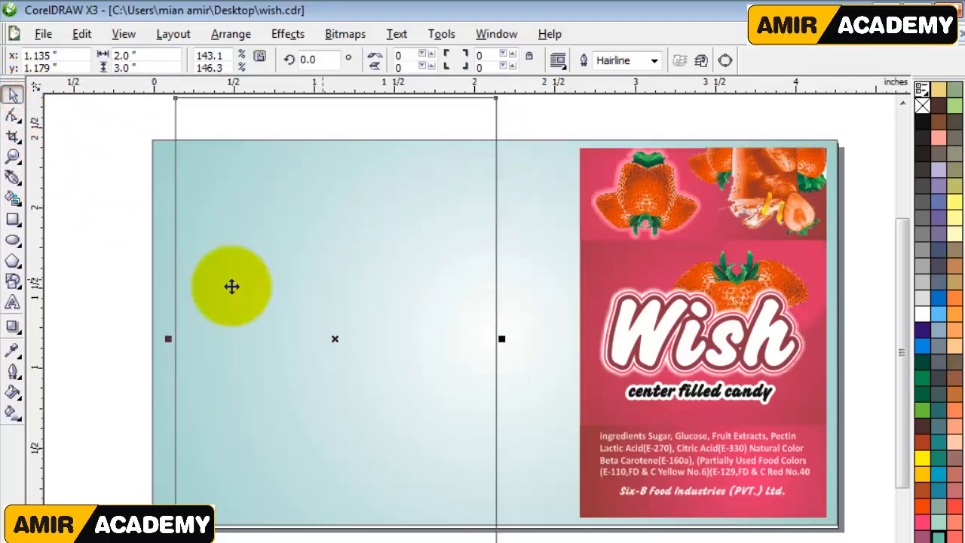
pyautogui.click(133, 311)
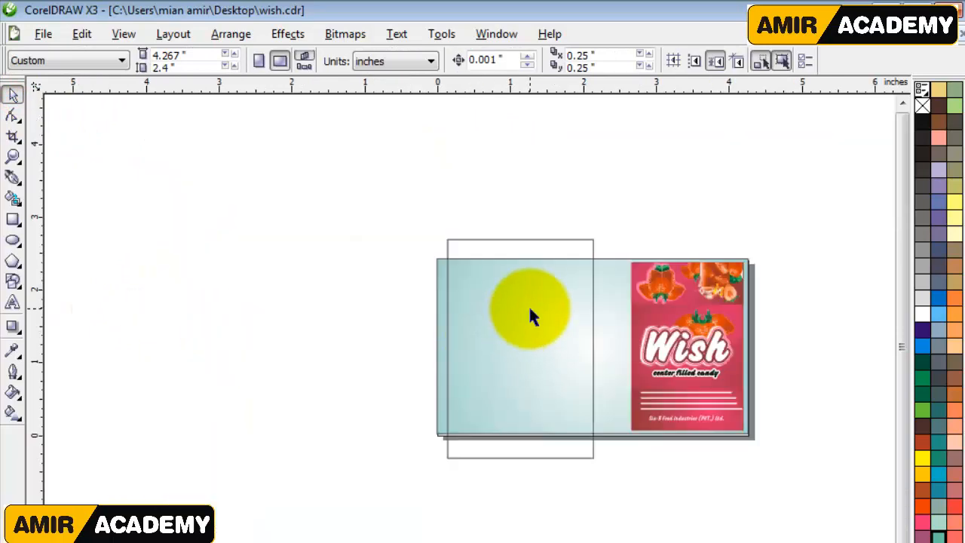
# Try placing the 2 by 3 inch rectangle off the page beside the background, and move it back onto the page.
pyautogui.moveTo(529, 307); pyautogui.dragTo(368, 302)
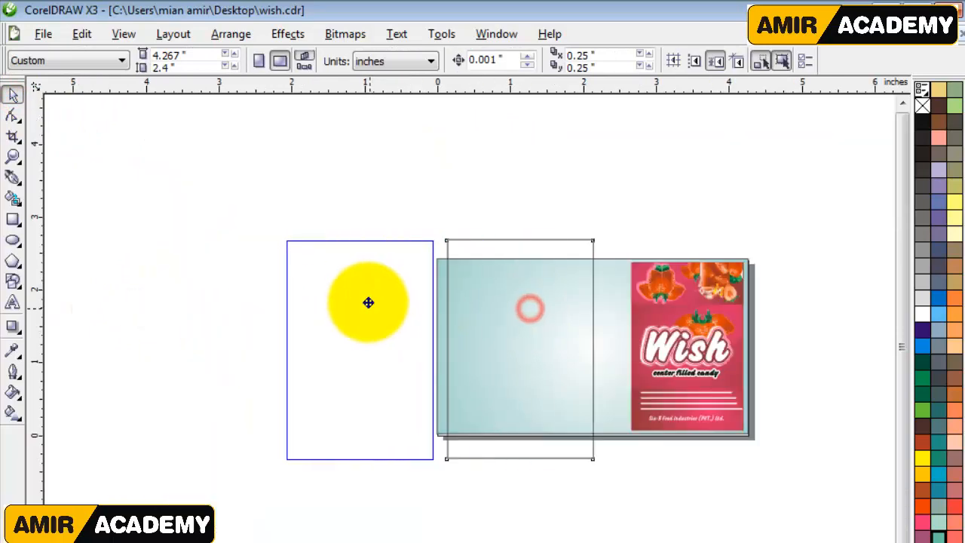
pyautogui.moveTo(368, 303); pyautogui.dragTo(366, 306)
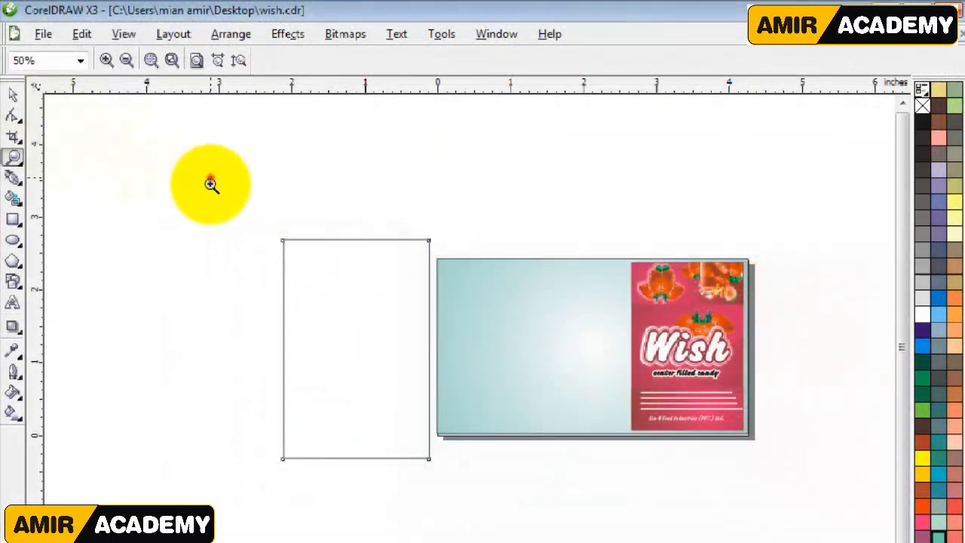
pyautogui.moveTo(211, 184); pyautogui.dragTo(769, 520)
pyautogui.click(13, 93)
pyautogui.moveTo(289, 309); pyautogui.dragTo(526, 309)
pyautogui.click(728, 146)
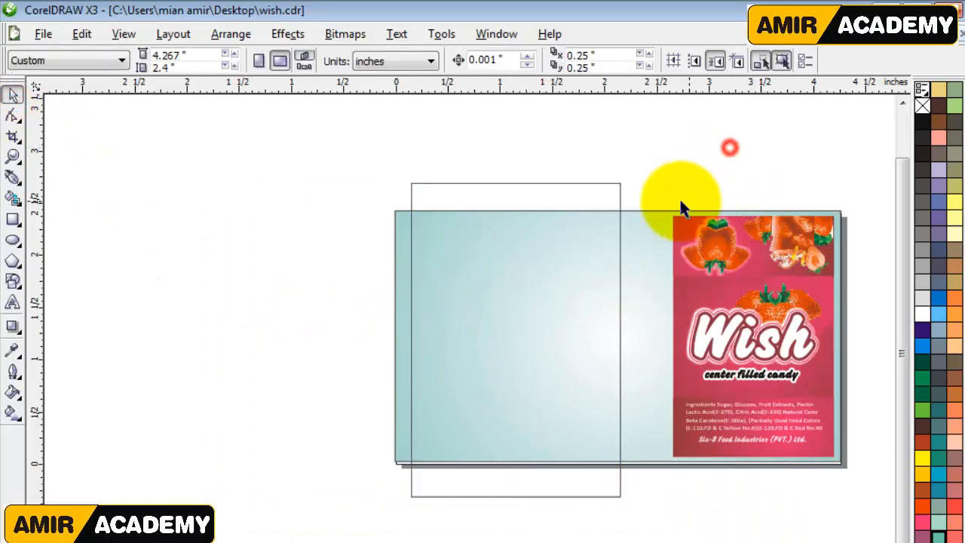
# Make shortened copies of the rectangle from its upper edge, one 1.5 inches high and one 0.75 inch high.
pyautogui.click(609, 186)
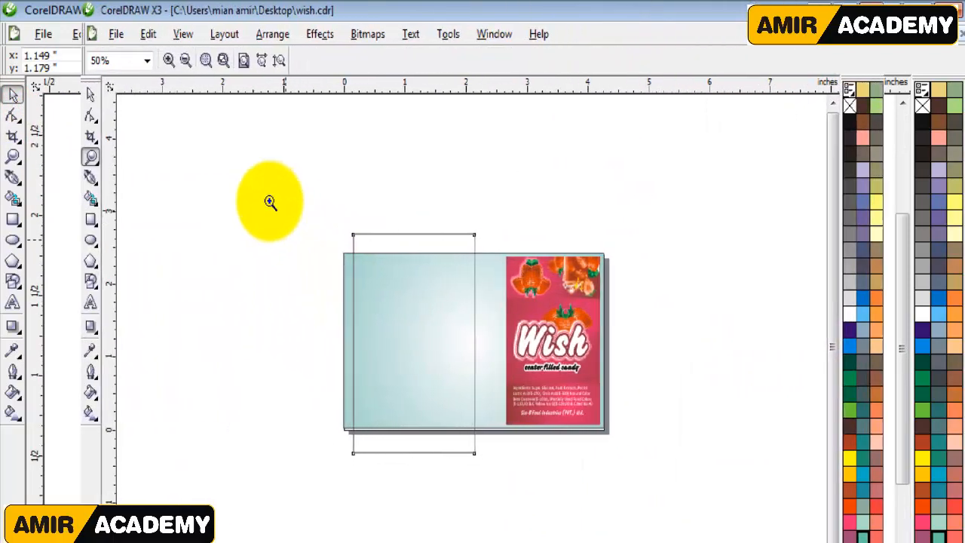
pyautogui.moveTo(214, 196); pyautogui.dragTo(721, 497)
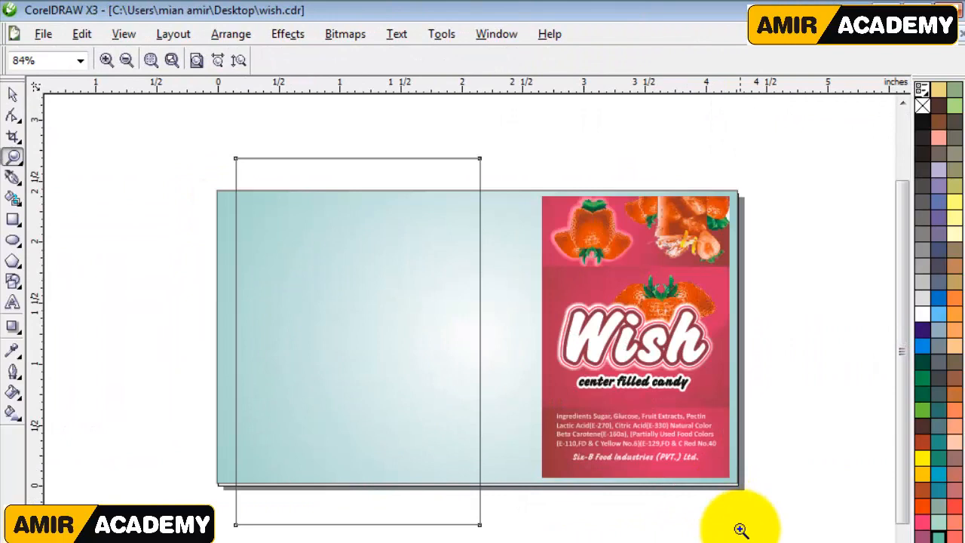
pyautogui.click(13, 93)
pyautogui.click(123, 224)
pyautogui.click(289, 179)
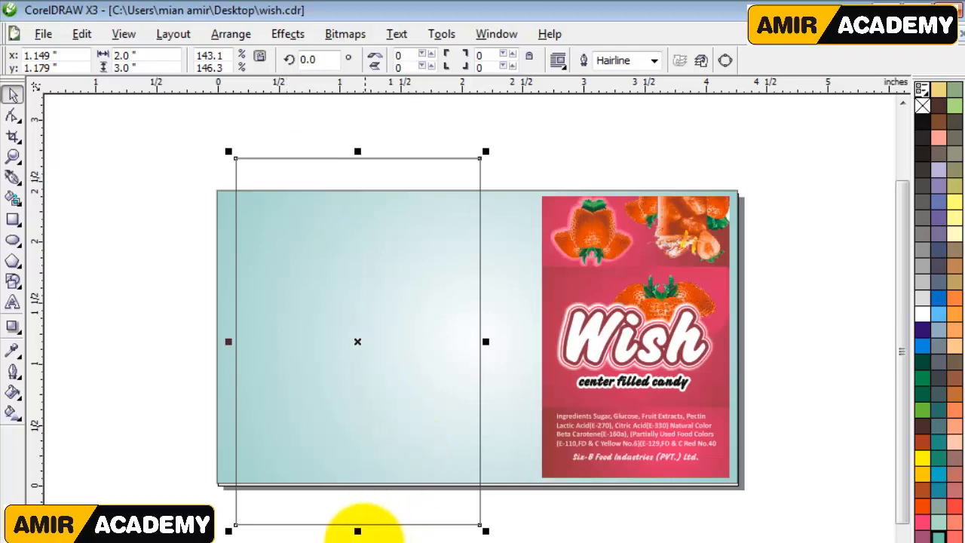
pyautogui.moveTo(357, 529); pyautogui.dragTo(358, 259)
pyautogui.click(134, 392)
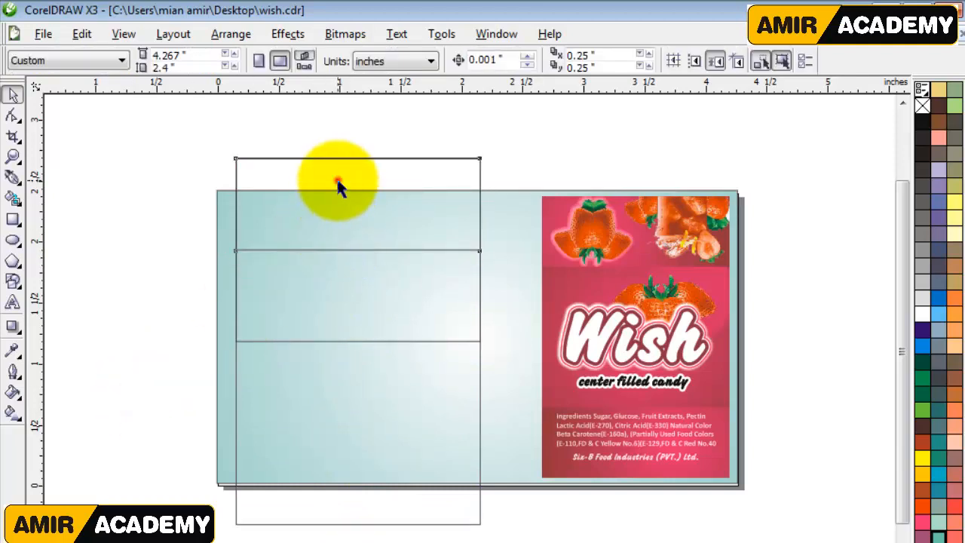
# Fill the 0.75 inch high upper band with white and delete the 1.5 inch high rectangle.
pyautogui.click(338, 186)
pyautogui.click(923, 314)
pyautogui.click(562, 148)
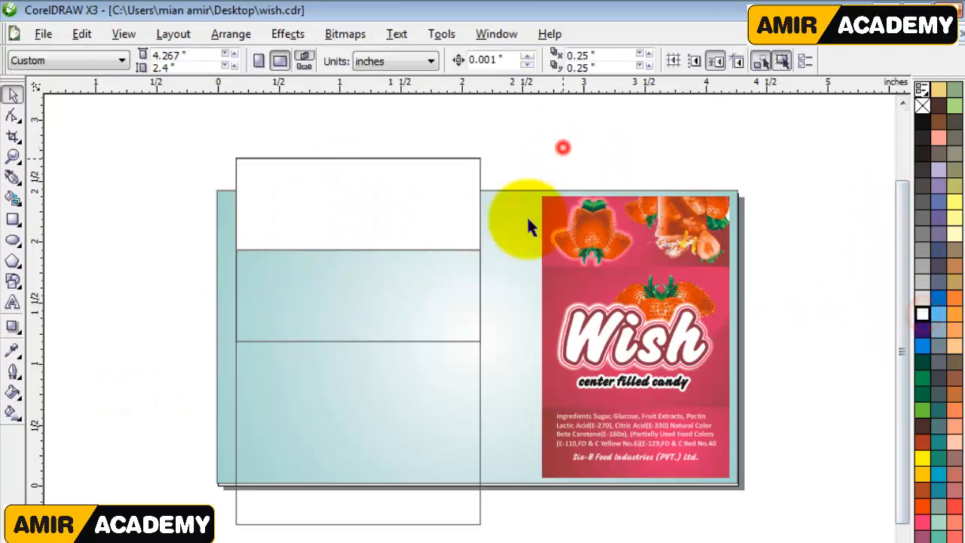
pyautogui.click(394, 310)
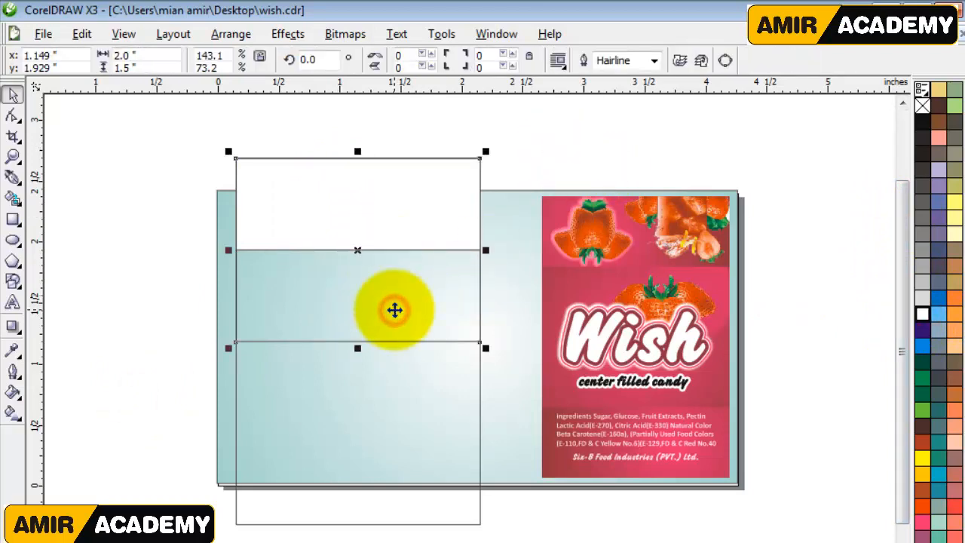
pyautogui.press('Escape')
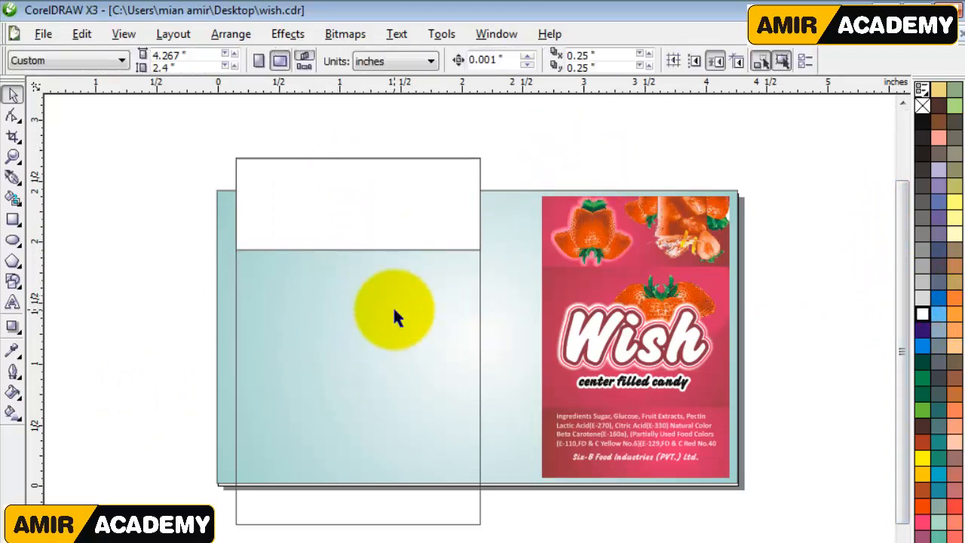
# Place a copy of the white 0.75 inch band along the lower edge of the 2 by 3 inch rectangle.
pyautogui.click(422, 195)
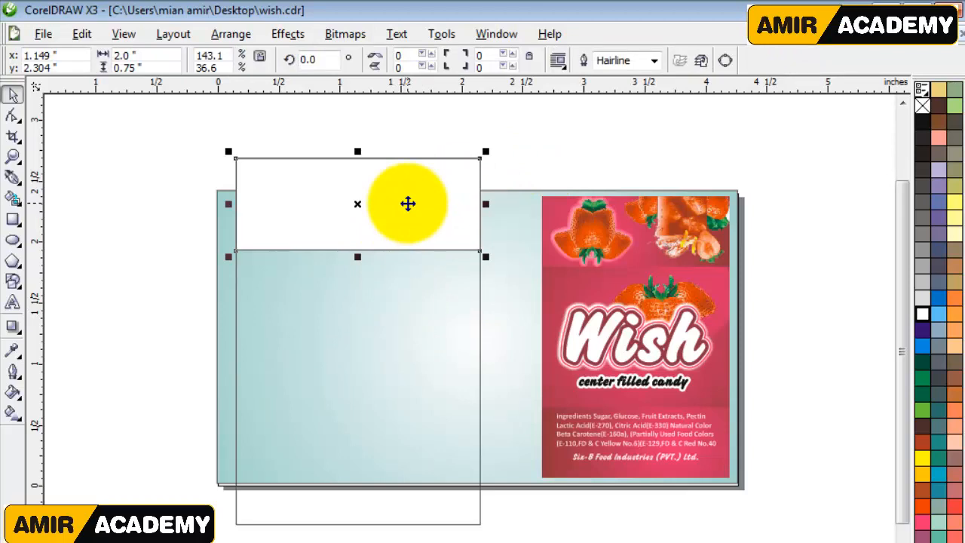
pyautogui.keyDown('shift'); pyautogui.click(414, 342); pyautogui.keyUp('shift')
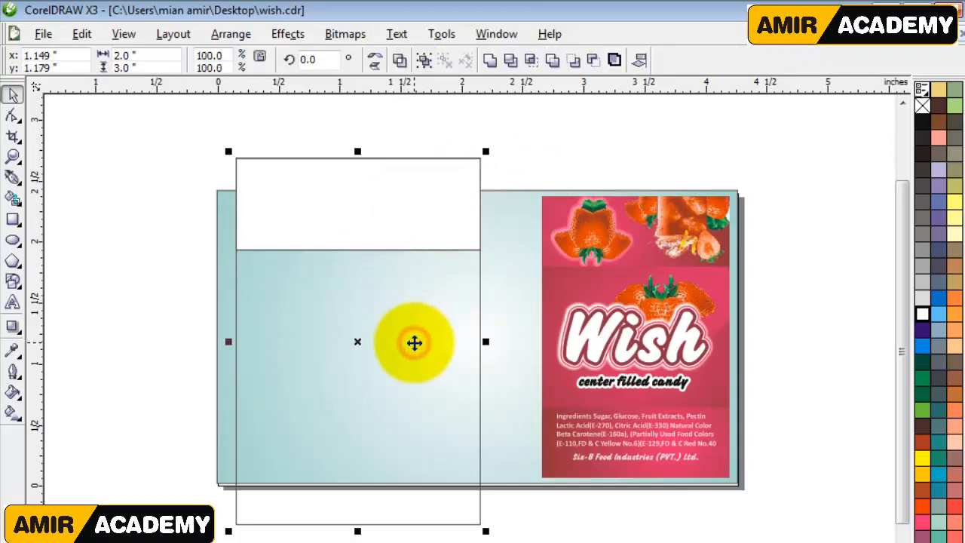
pyautogui.hotkey('ctrl', 'l')
pyautogui.click(167, 377)
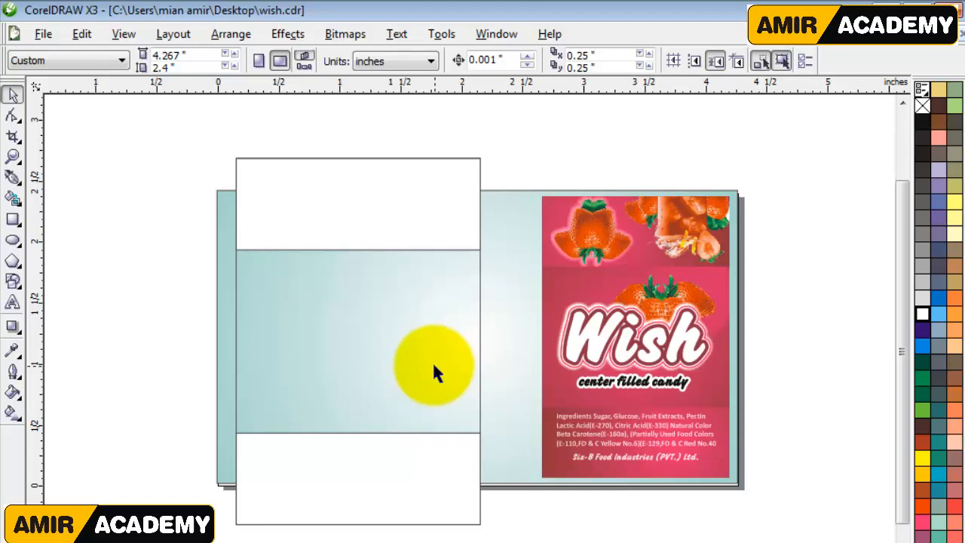
pyautogui.press('z')
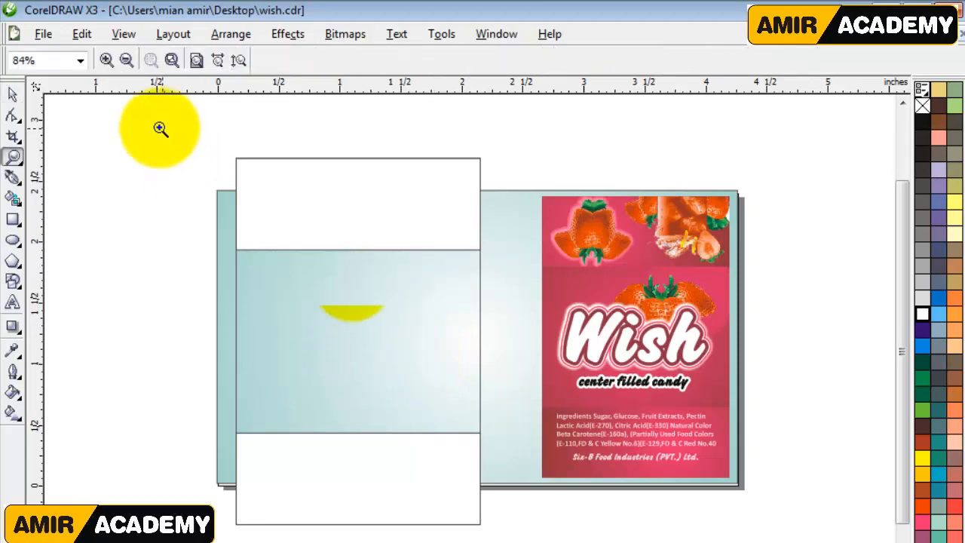
pyautogui.click(15, 95)
pyautogui.click(388, 339)
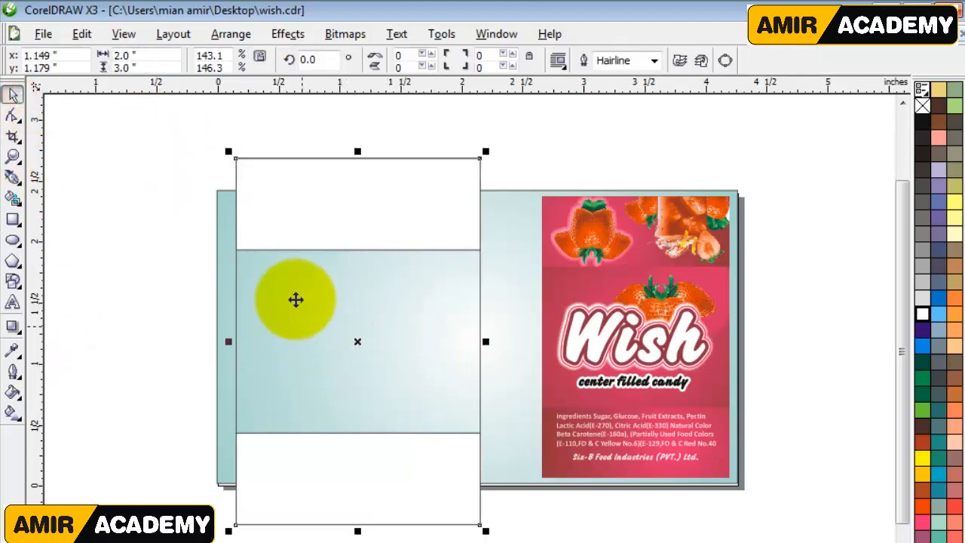
pyautogui.click(121, 397)
# Remove the outlines from the upper and lower white bands.
pyautogui.click(335, 223)
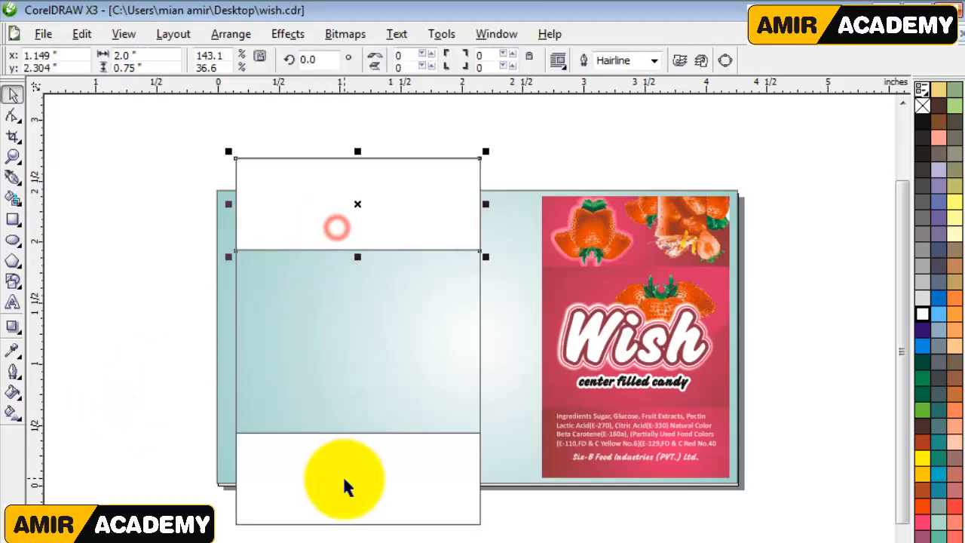
pyautogui.keyDown('shift'); pyautogui.click(347, 478); pyautogui.keyUp('shift')
pyautogui.rightClick(923, 105)
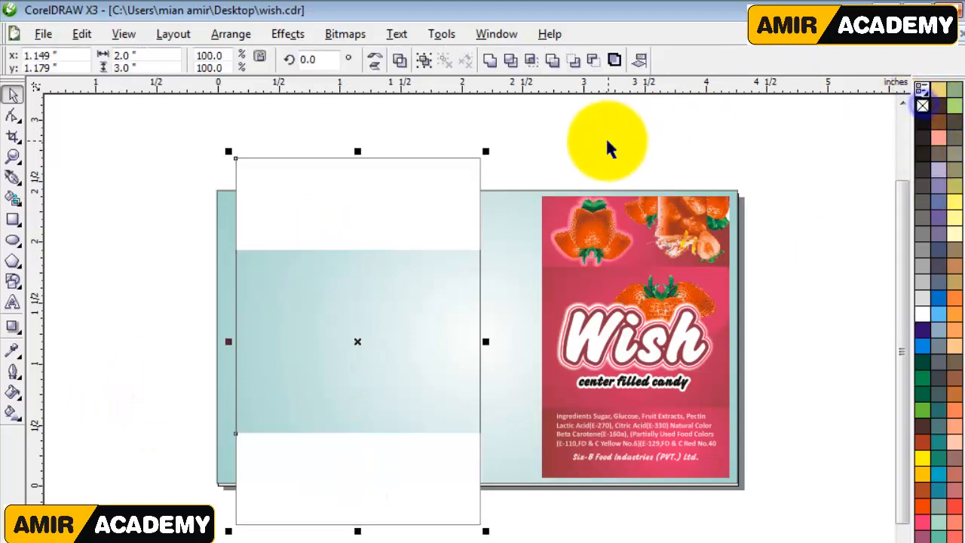
pyautogui.click(608, 140)
# Fill the 2 by 3 inch rectangle with a dark red shade, CMYK 42, 99, 65, 3.
pyautogui.click(405, 327)
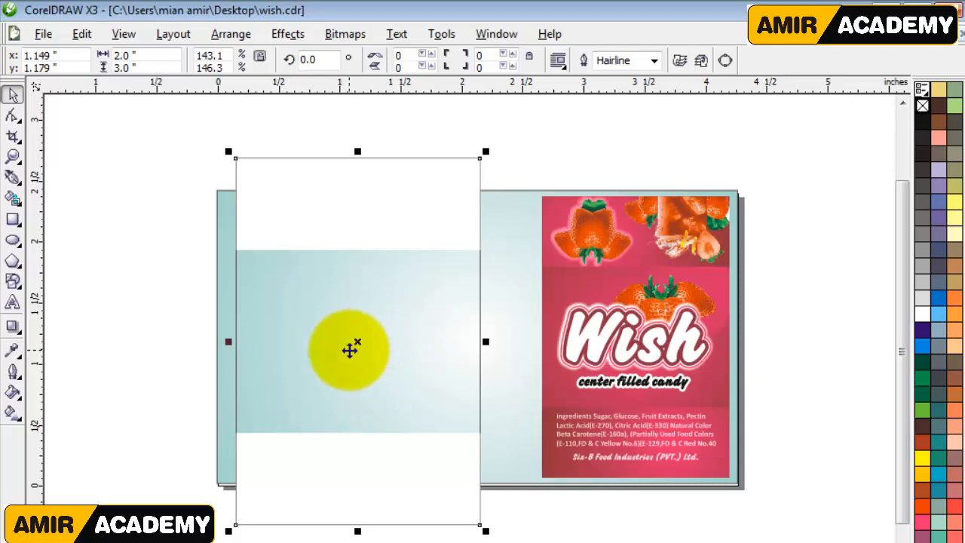
pyautogui.click(167, 388)
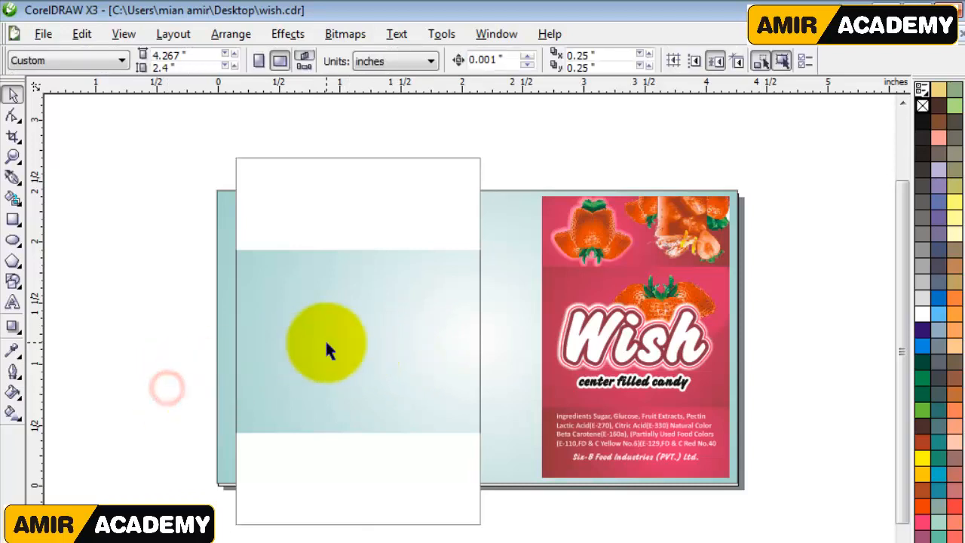
pyautogui.click(326, 341)
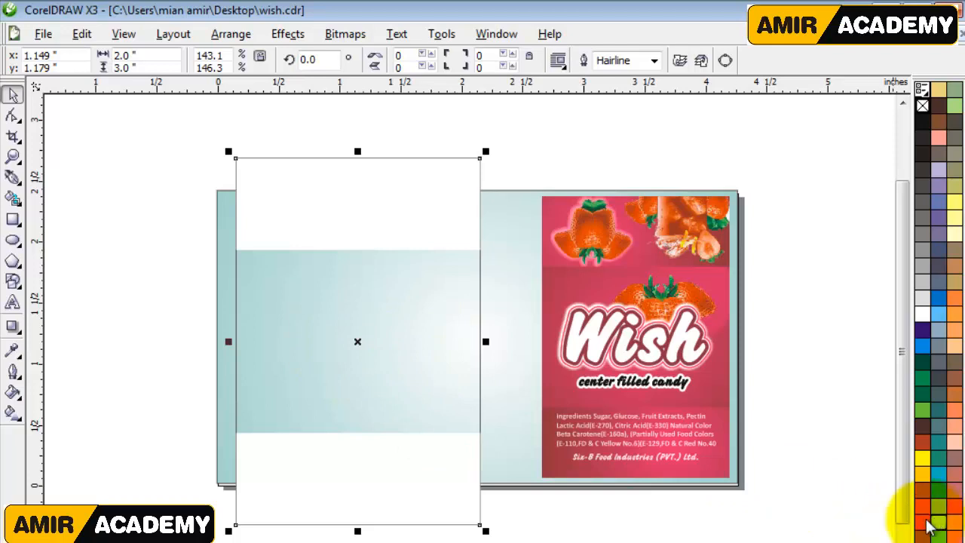
pyautogui.click(922, 525)
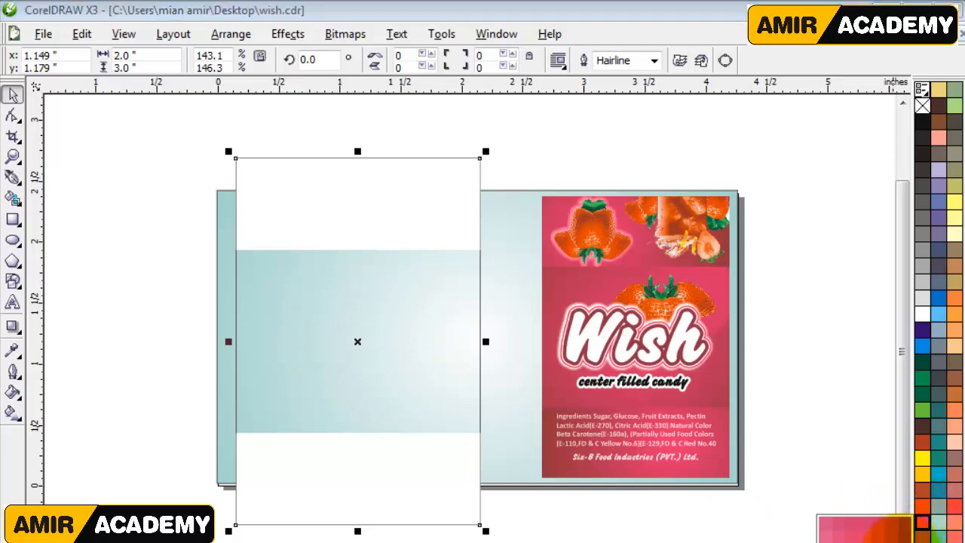
pyautogui.click(902, 538)
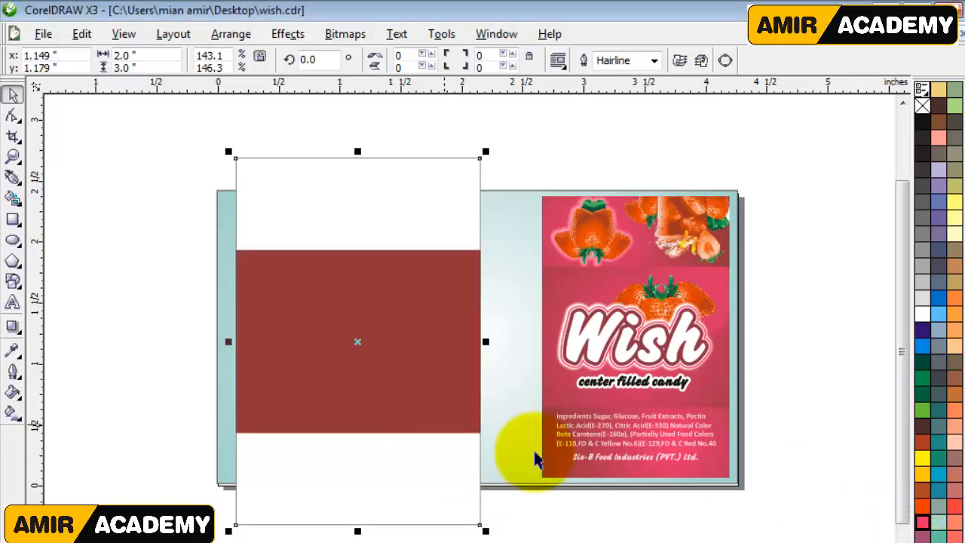
pyautogui.click(923, 522)
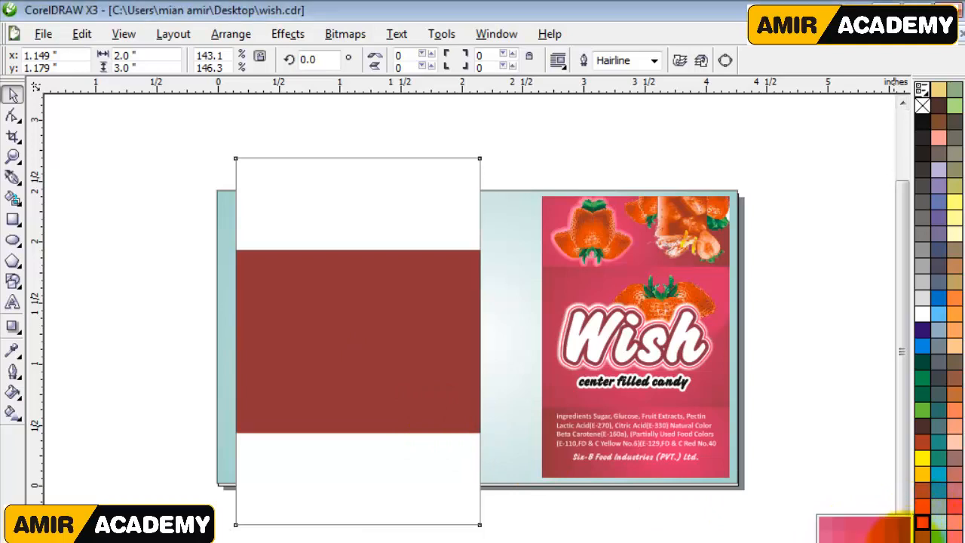
pyautogui.click(907, 538)
pyautogui.click(121, 388)
pyautogui.click(352, 354)
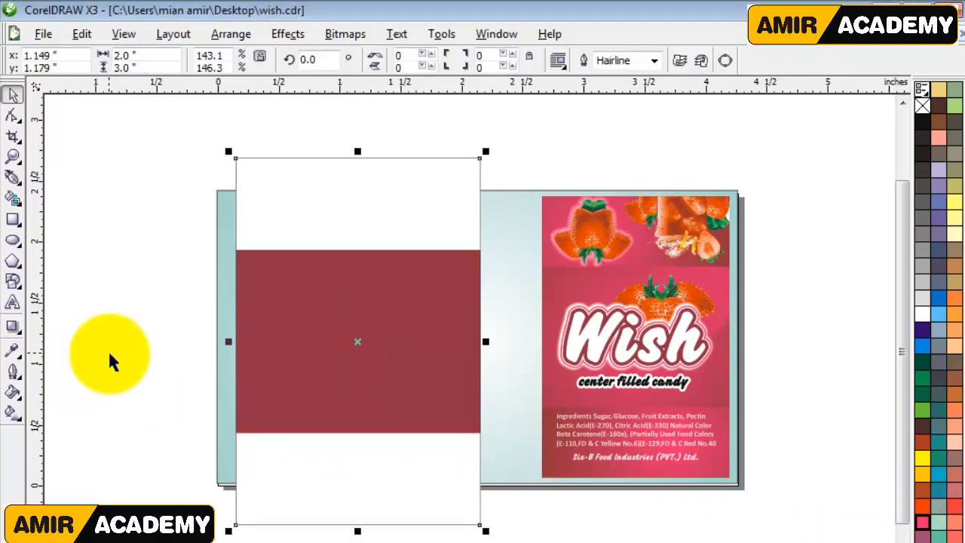
# Change the rectangle's fill to a radial fountain fill with pink at the centre and dark red at the edge.
pyautogui.click(14, 413)
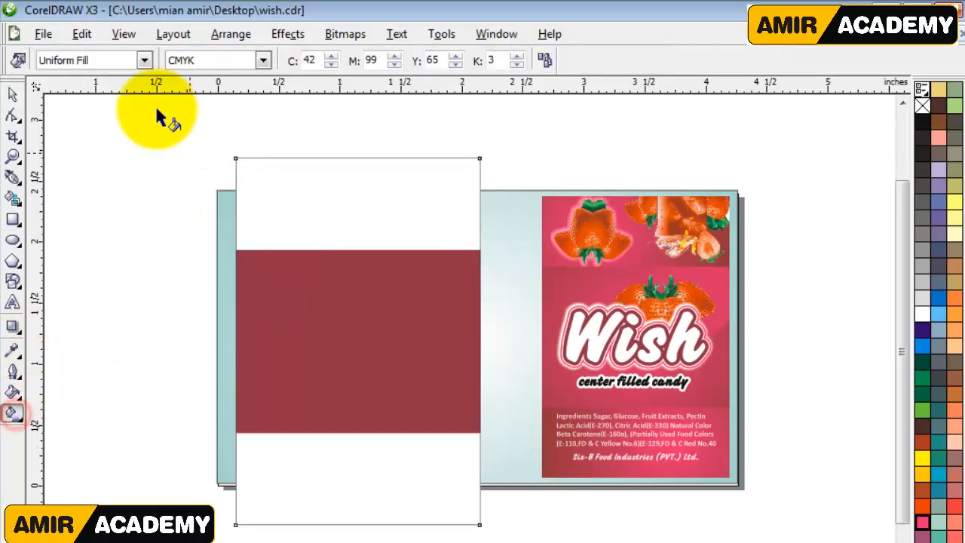
pyautogui.click(65, 61)
pyautogui.click(78, 114)
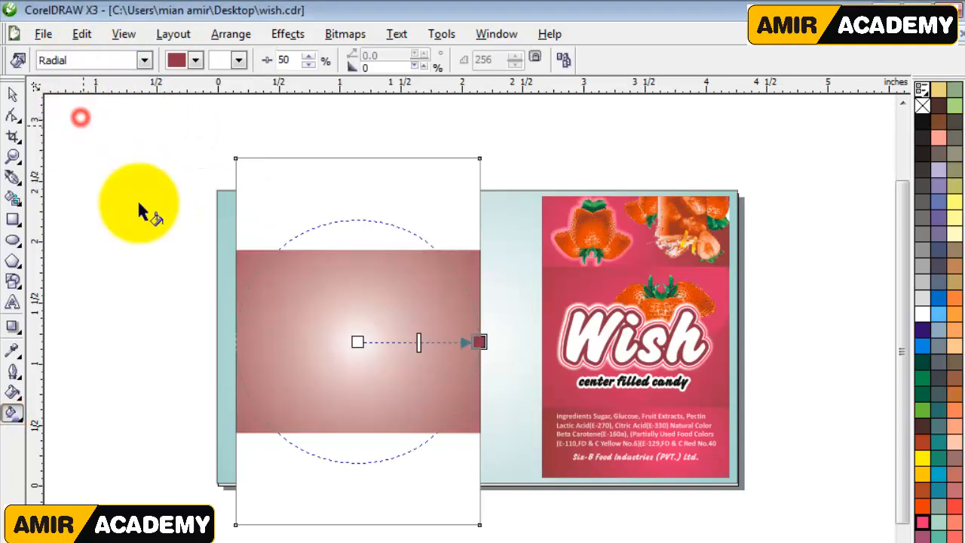
pyautogui.moveTo(926, 532); pyautogui.dragTo(358, 341)
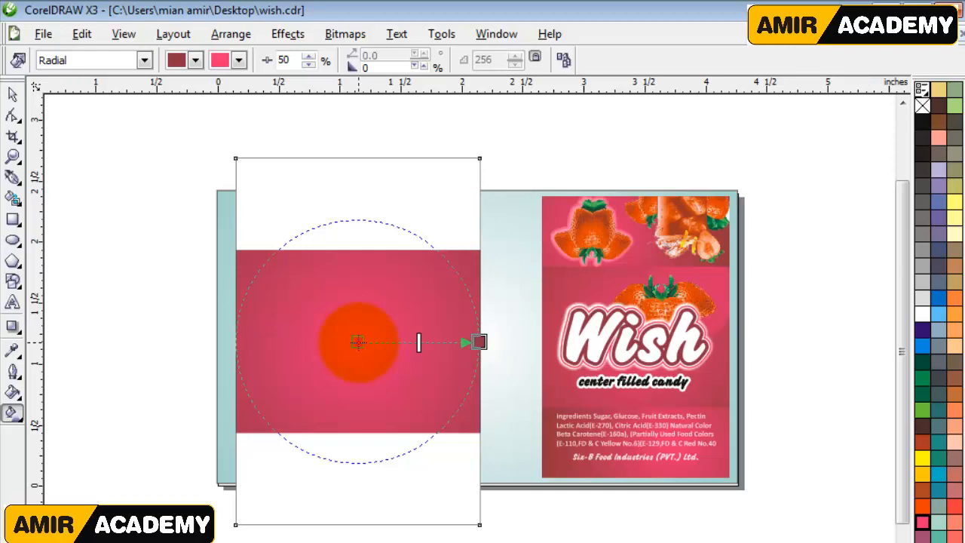
# Shorten the radius of the 2 by 3 inch rectangle's radial fill, keeping the pink centre near the middle.
pyautogui.moveTo(358, 341); pyautogui.dragTo(462, 346)
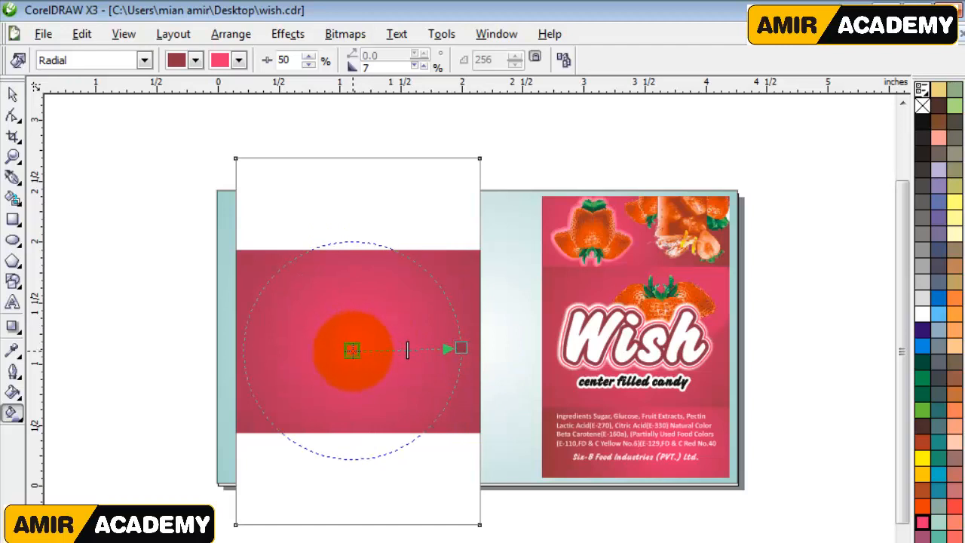
pyautogui.click(12, 95)
pyautogui.click(108, 317)
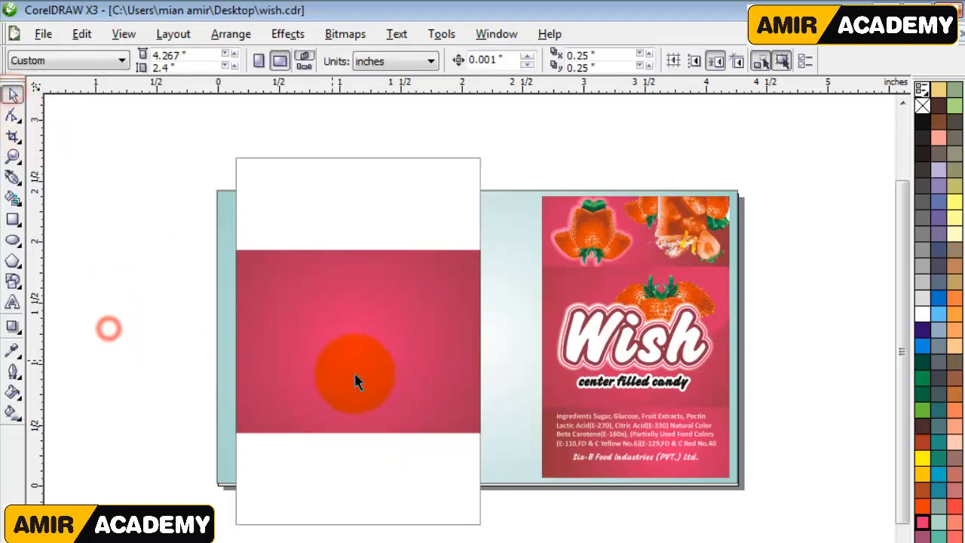
pyautogui.click(124, 445)
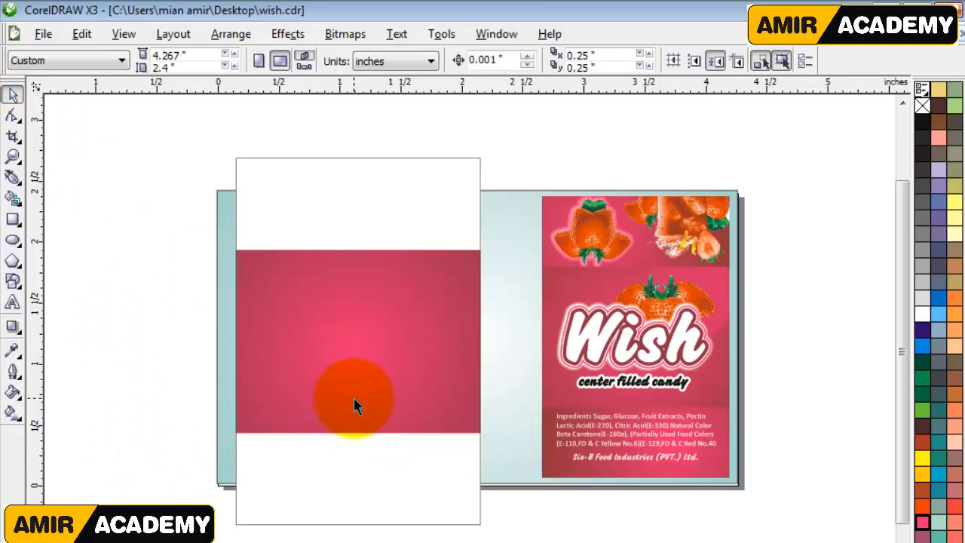
# Try to copy all properties of the 2 by 3 inch rectangle onto the upper white band.
pyautogui.click(382, 361)
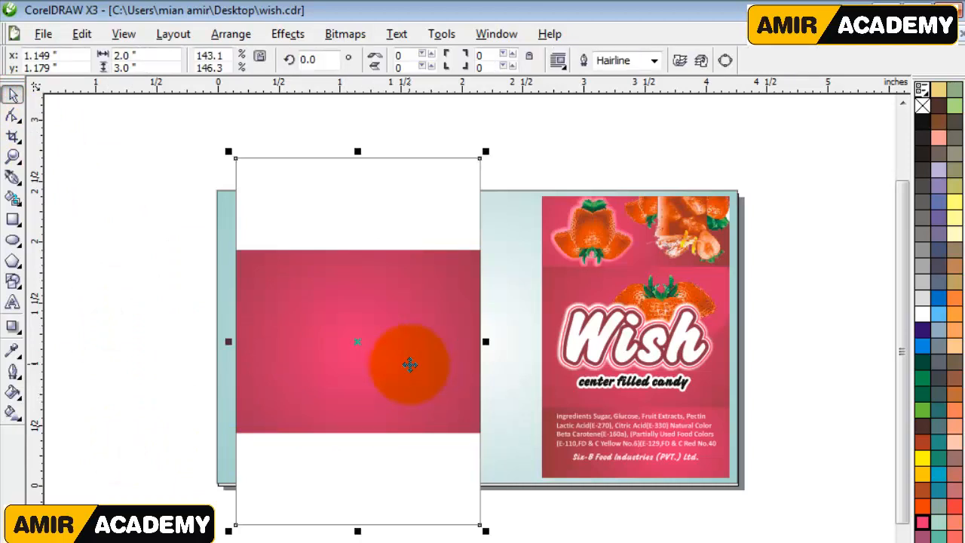
pyautogui.moveTo(413, 365); pyautogui.dragTo(398, 216)
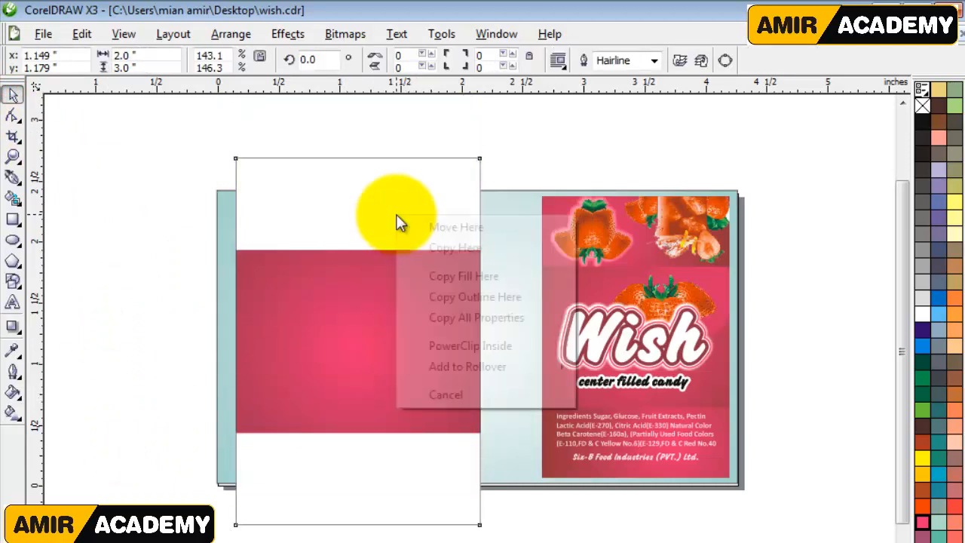
pyautogui.click(476, 320)
pyautogui.click(91, 402)
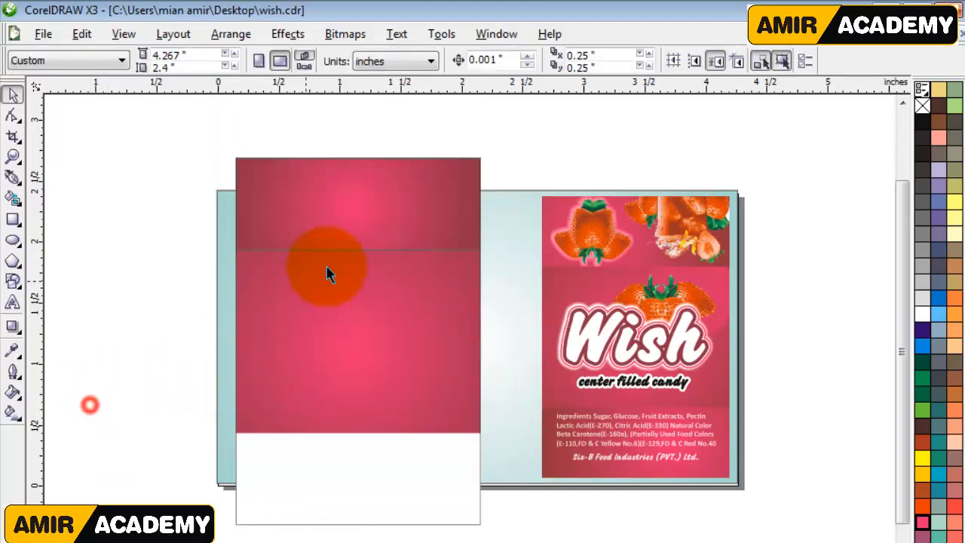
pyautogui.click(376, 215)
pyautogui.moveTo(391, 230); pyautogui.dragTo(403, 197)
pyautogui.hotkey('ctrl', 'z')
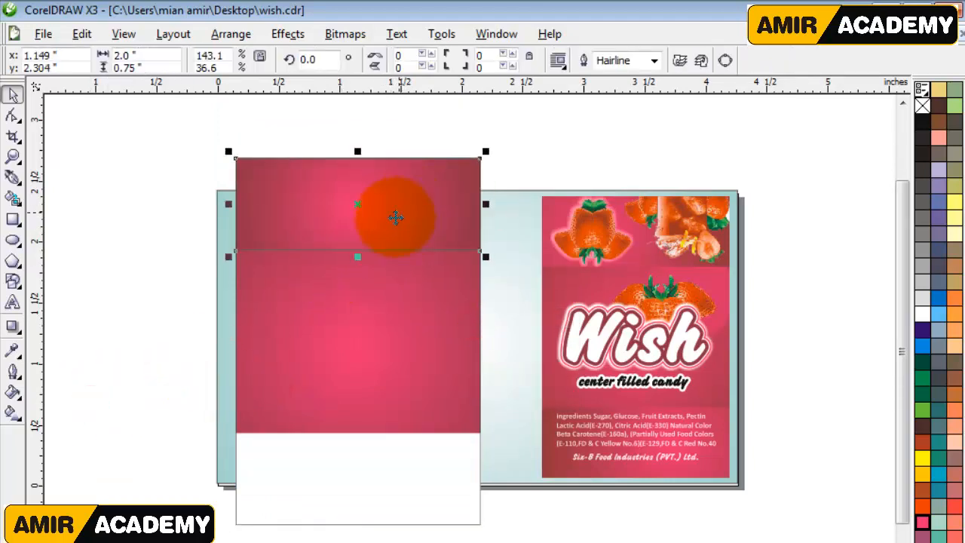
pyautogui.hotkey('ctrl', 'z')
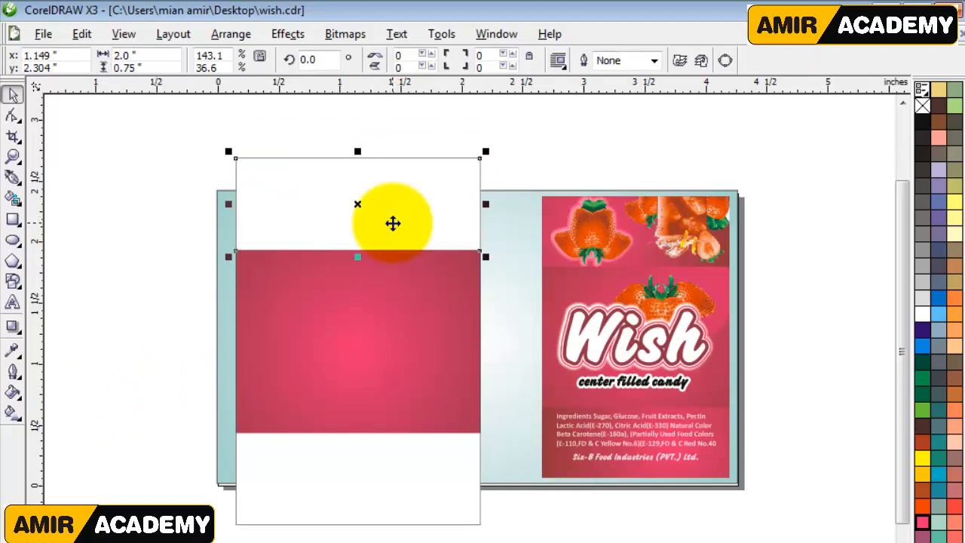
pyautogui.click(165, 349)
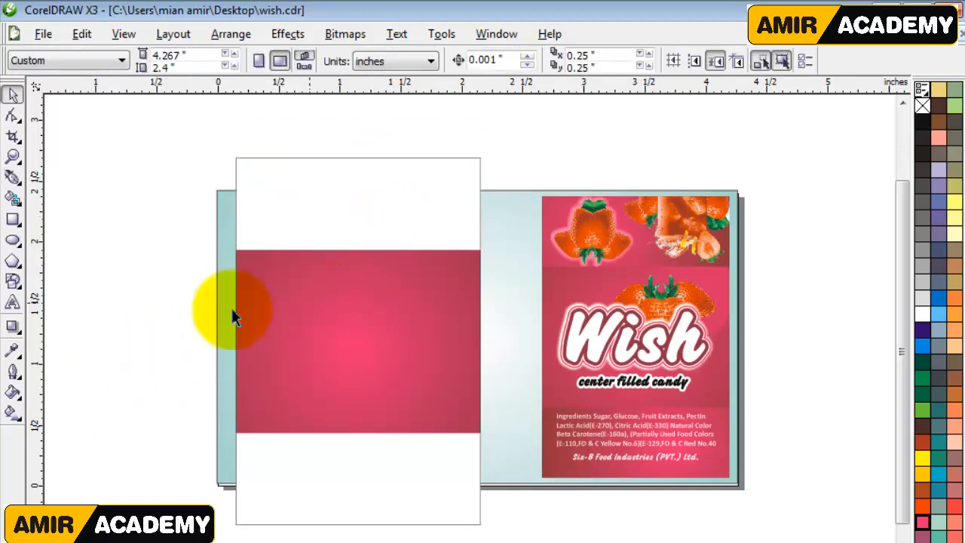
pyautogui.click(134, 366)
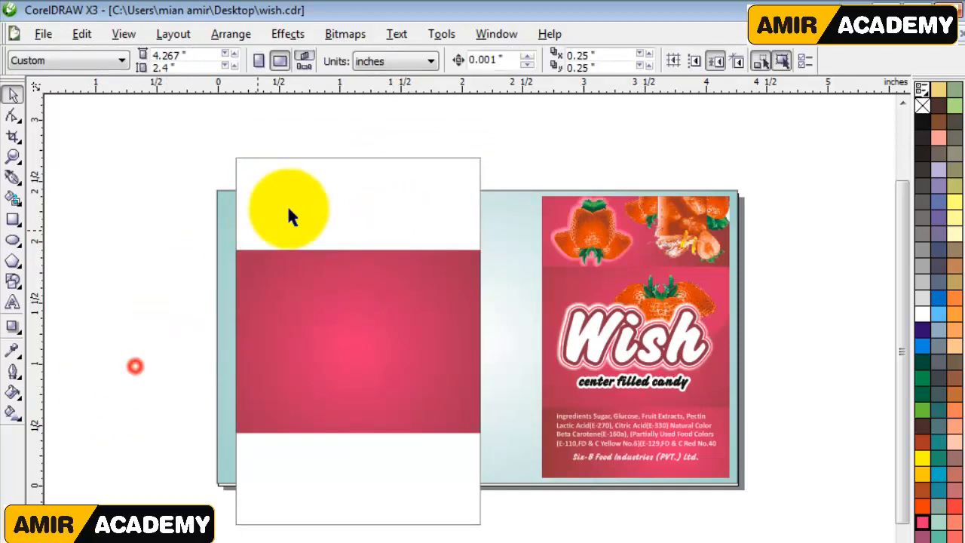
# Copy only the fill of the 2 by 3 inch rectangle onto the upper white band using Copy Properties From.
pyautogui.click(347, 185)
pyautogui.moveTo(332, 193); pyautogui.dragTo(343, 161)
pyautogui.hotkey('ctrl', 'z')
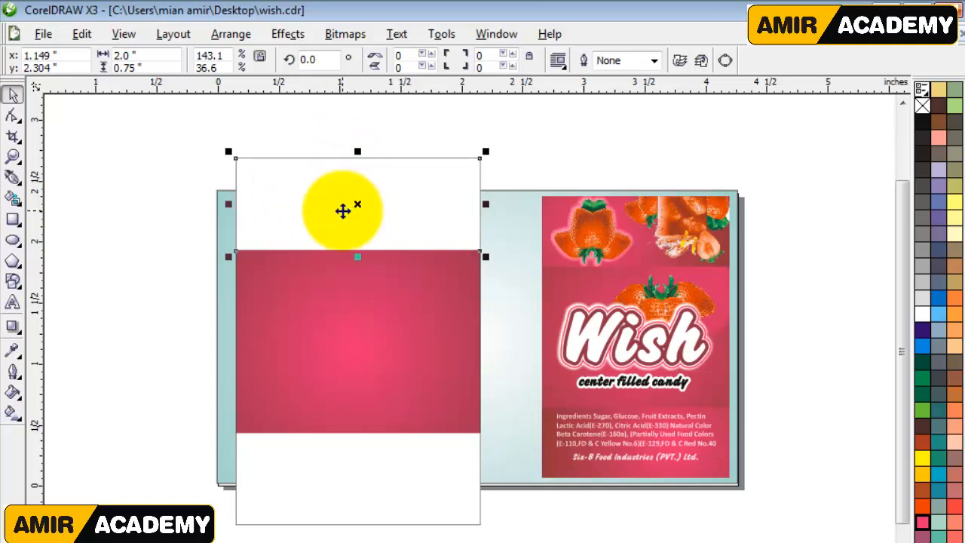
pyautogui.click(83, 38)
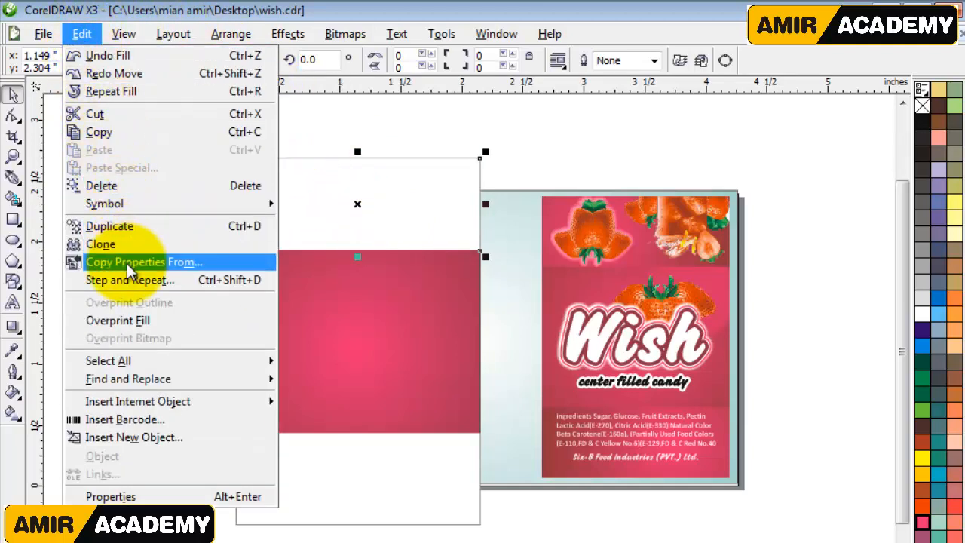
pyautogui.click(127, 262)
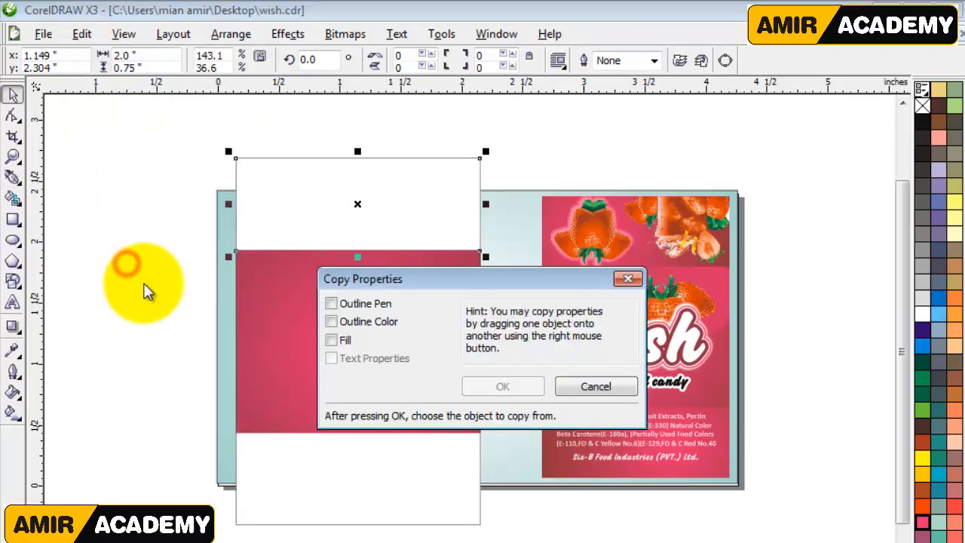
pyautogui.click(333, 341)
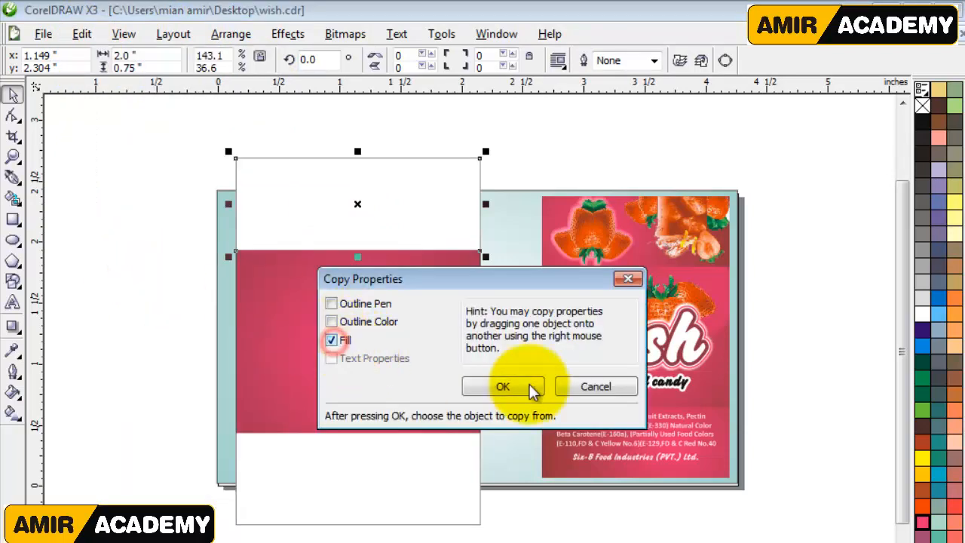
pyautogui.click(520, 388)
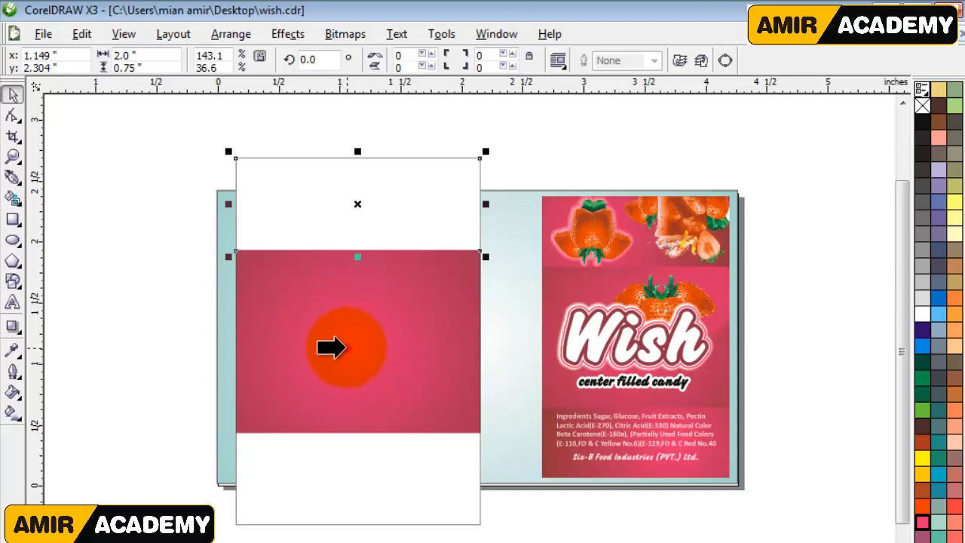
pyautogui.click(343, 343)
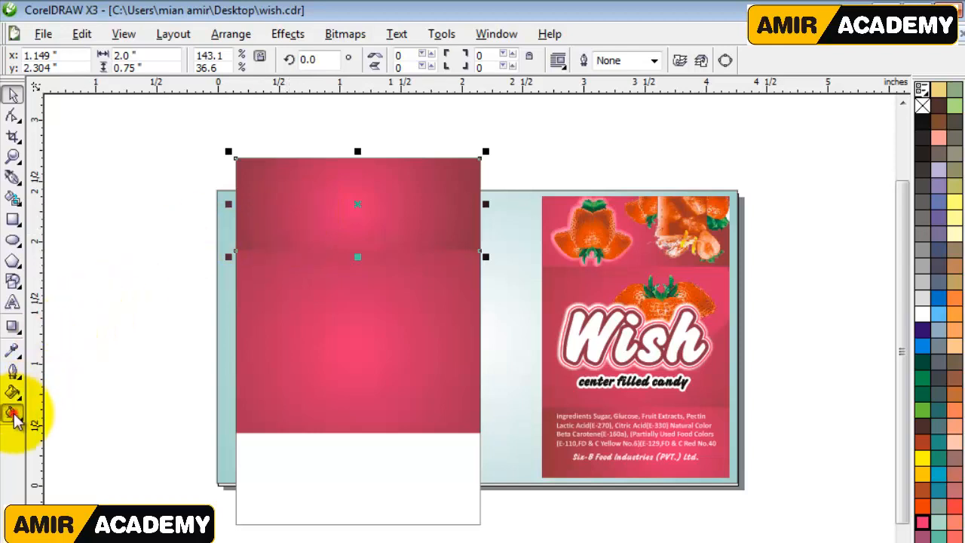
# Shift the upper band's radial fill so its pink centre sits in the left part and the dark red on the right.
pyautogui.click(13, 413)
pyautogui.moveTo(352, 205); pyautogui.dragTo(288, 199)
pyautogui.moveTo(458, 210); pyautogui.dragTo(296, 205)
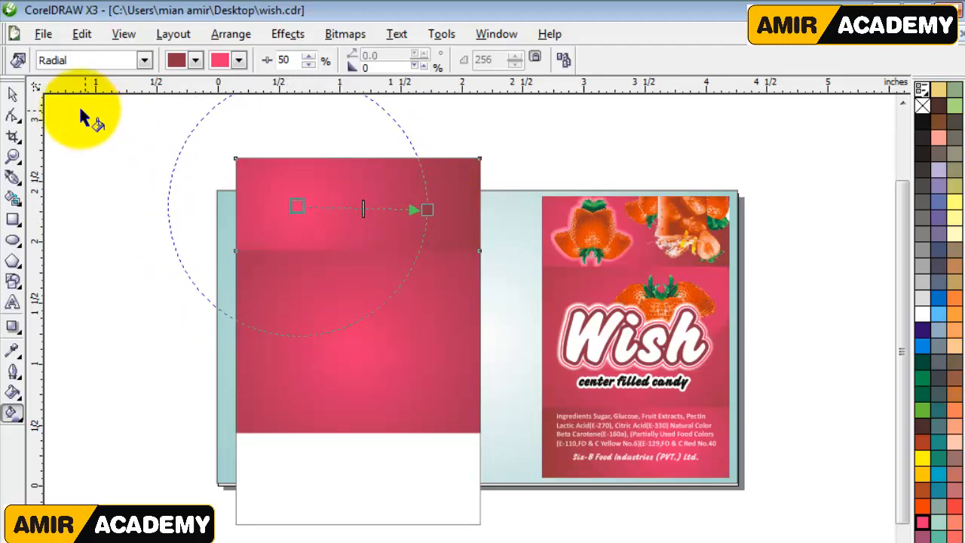
pyautogui.click(12, 93)
pyautogui.click(253, 190)
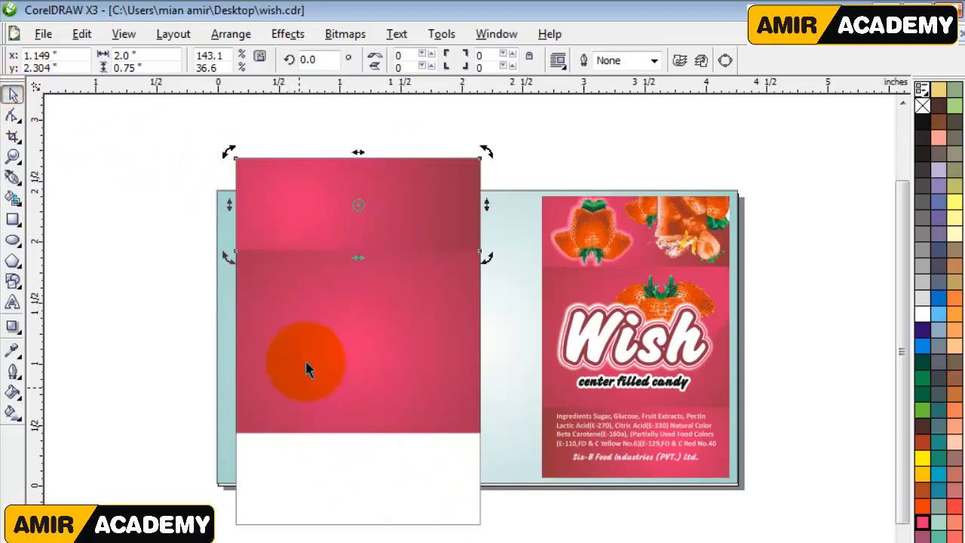
pyautogui.click(124, 470)
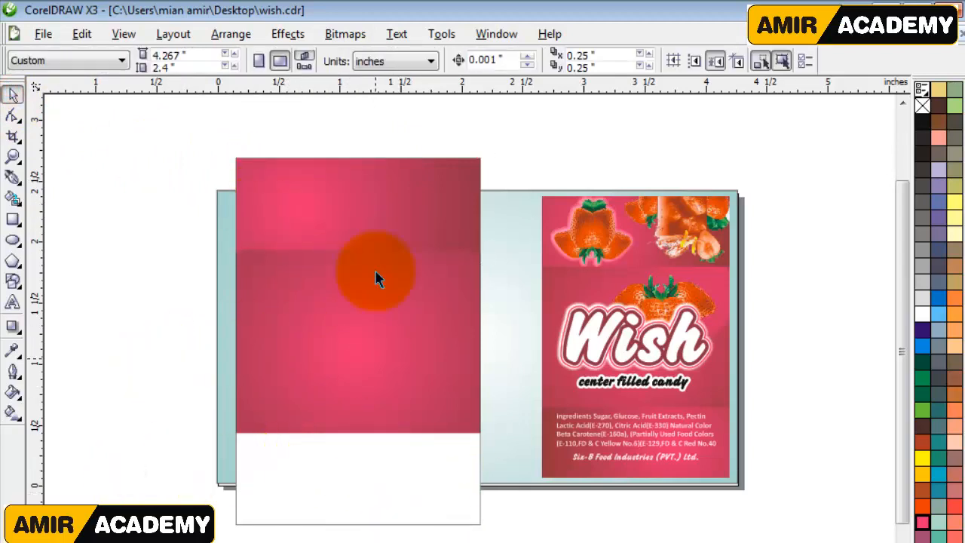
# Copy only the upper band's radial fill onto the lower white band using Copy Properties From.
pyautogui.click(365, 209)
pyautogui.click(398, 495)
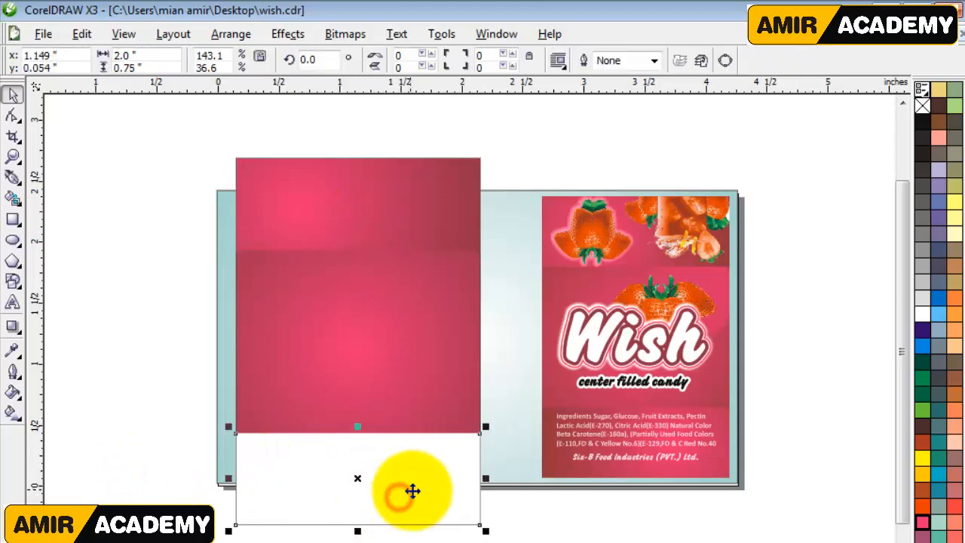
pyautogui.click(81, 33)
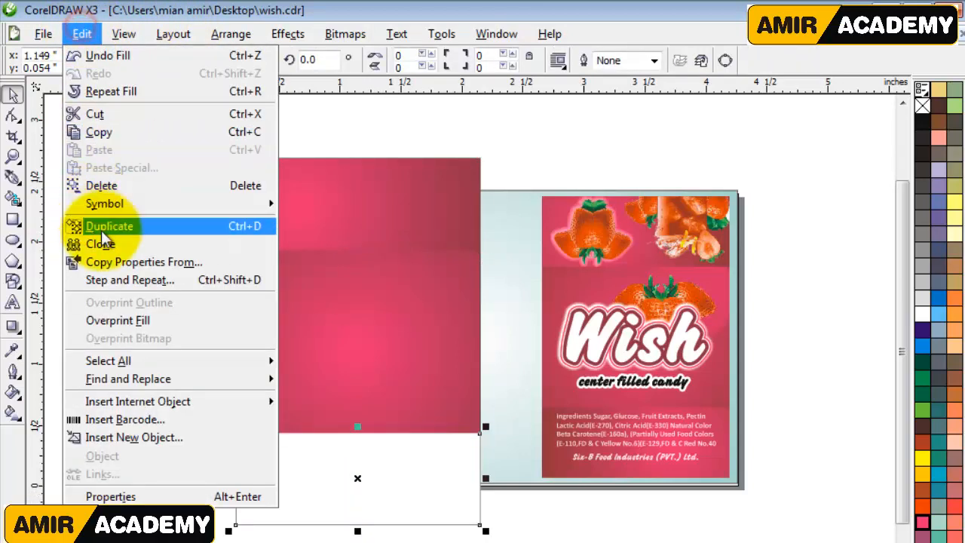
pyautogui.click(127, 266)
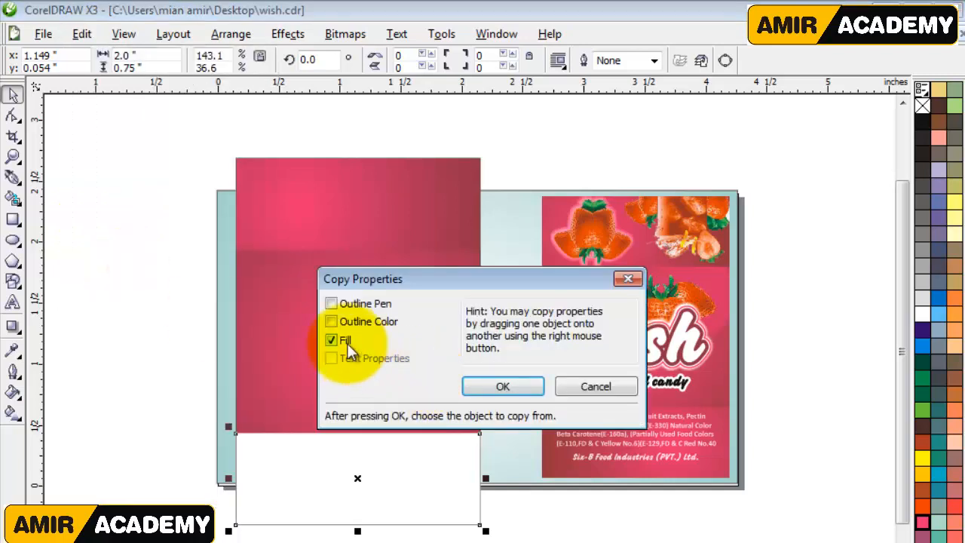
pyautogui.click(508, 388)
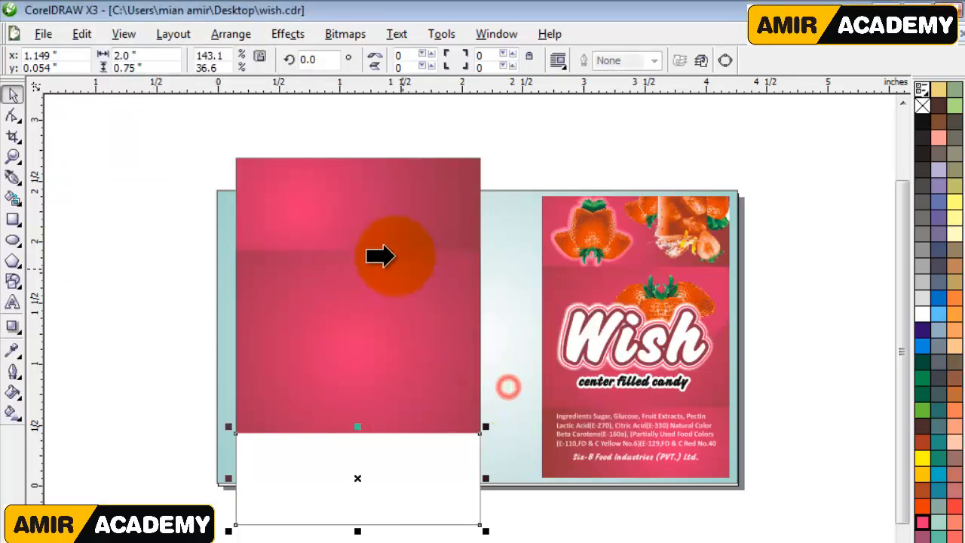
pyautogui.click(359, 207)
pyautogui.click(160, 438)
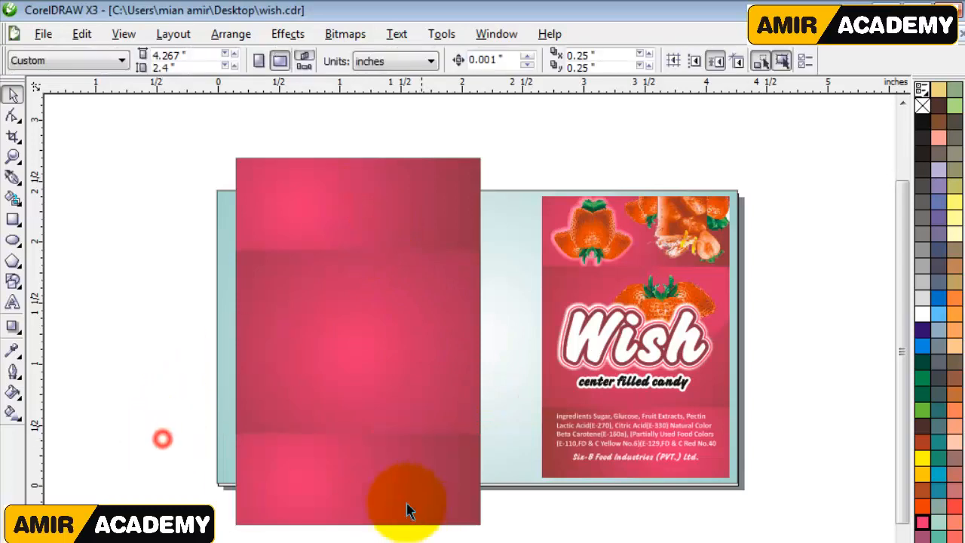
# Reverse the lower band's radial fill so its pink centre sits in the right part and darkens towards the left.
pyautogui.click(392, 494)
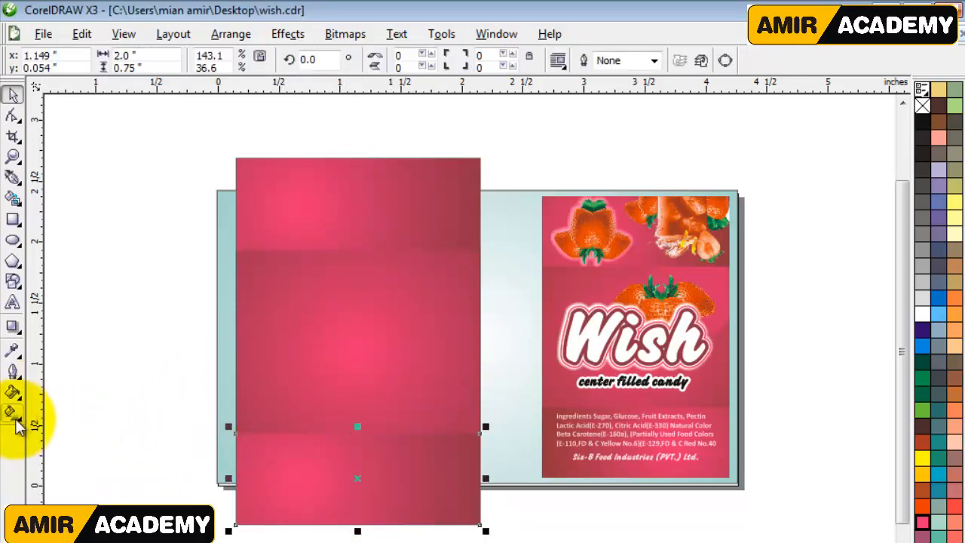
pyautogui.click(13, 413)
pyautogui.moveTo(294, 478)
pyautogui.mouseDown()
pyautogui.moveTo(386, 453)
pyautogui.moveTo(456, 471)
pyautogui.moveTo(313, 491)
pyautogui.moveTo(297, 484)
pyautogui.mouseUp()
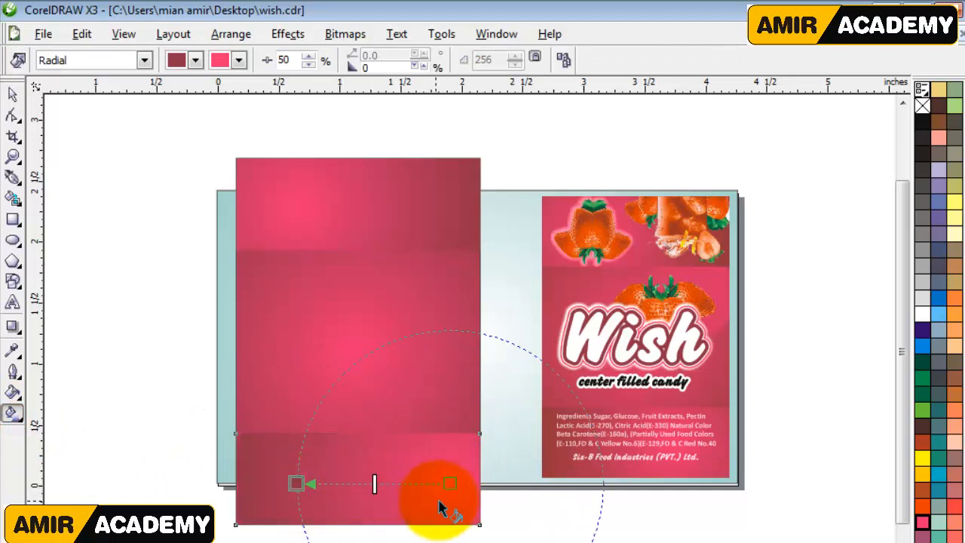
pyautogui.moveTo(451, 484); pyautogui.dragTo(324, 483)
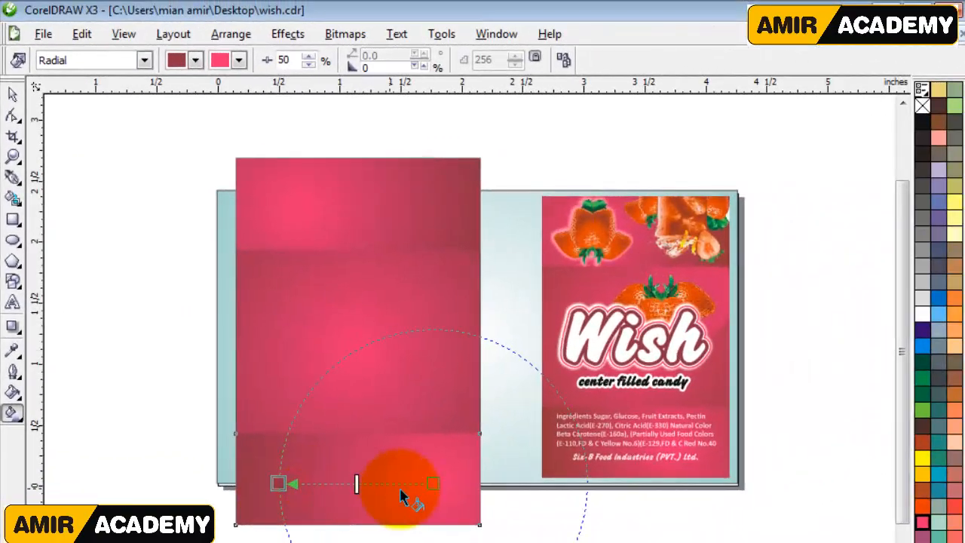
pyautogui.moveTo(402, 492); pyautogui.dragTo(294, 485)
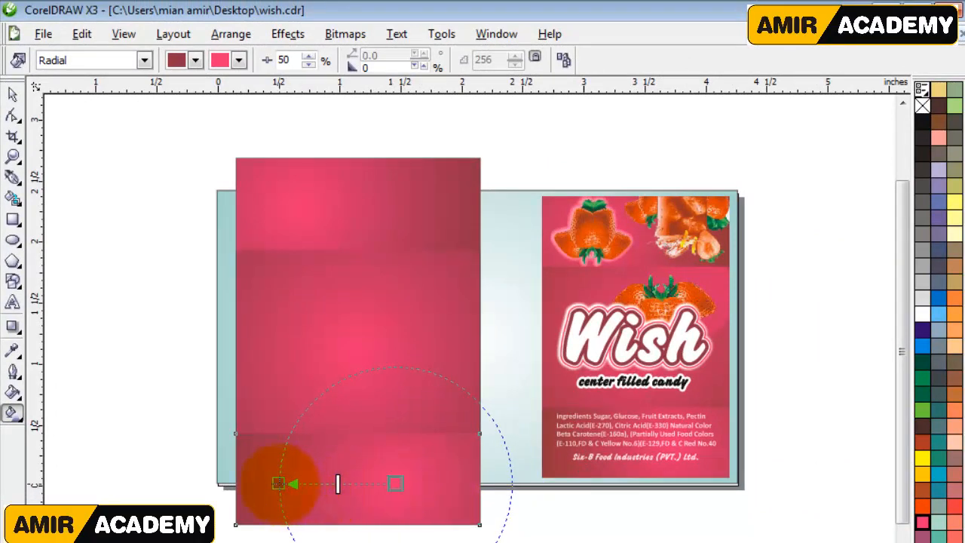
pyautogui.click(12, 94)
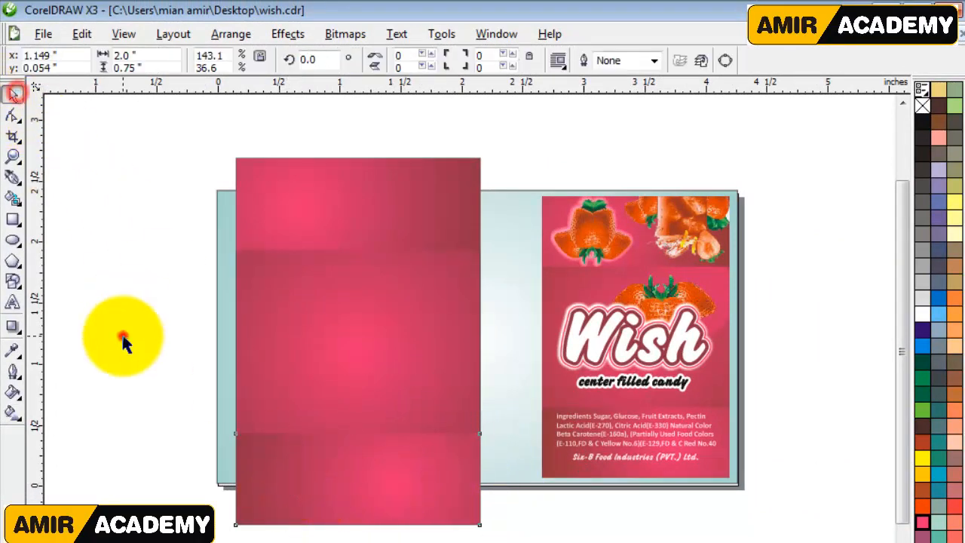
pyautogui.click(123, 337)
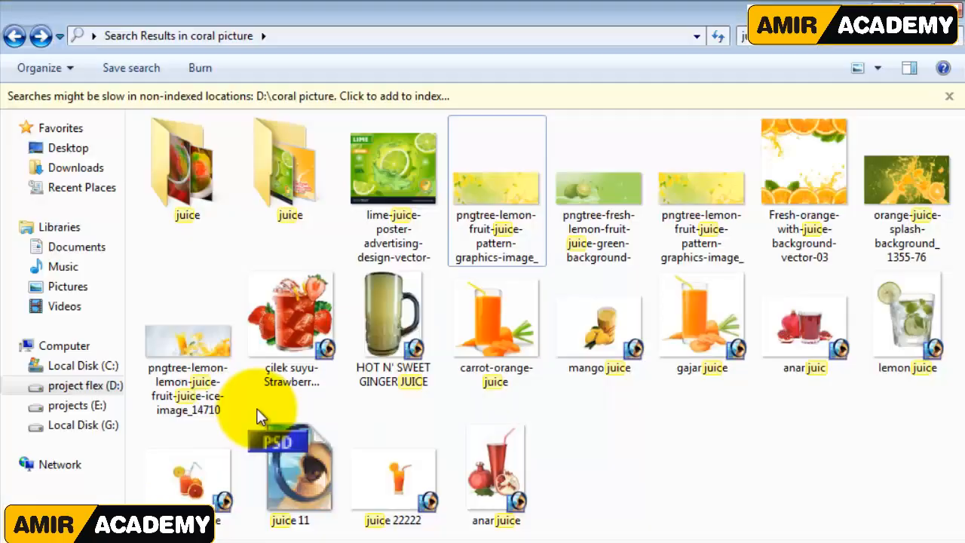
# Bring the "çilek suyu-Strawberry Juice" image from the coral picture search results into wish.cdr and place it left of the wrapper.
pyautogui.click(275, 328)
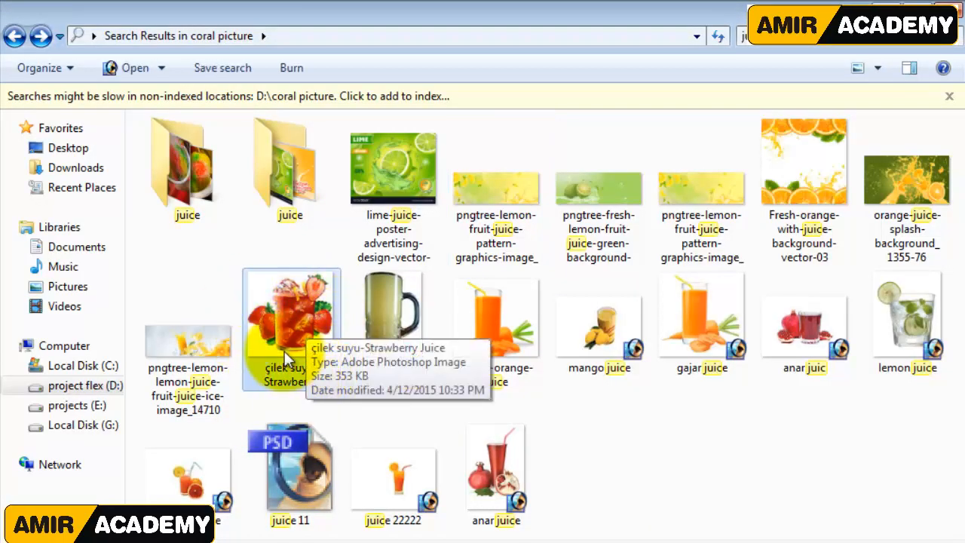
pyautogui.moveTo(294, 309); pyautogui.dragTo(149, 472)
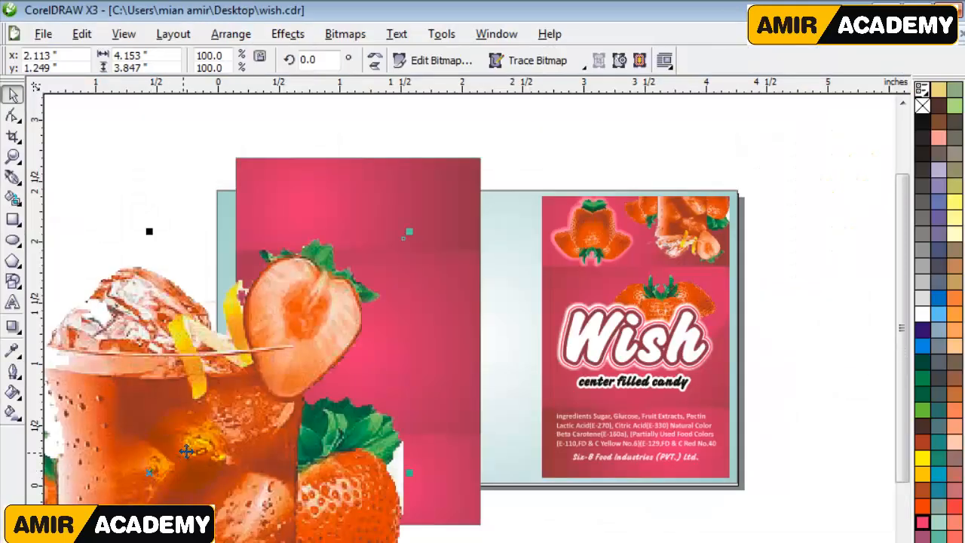
pyautogui.scroll(-2, 186, 451)
pyautogui.moveTo(481, 391); pyautogui.dragTo(373, 333)
pyautogui.scroll(1, 370, 332)
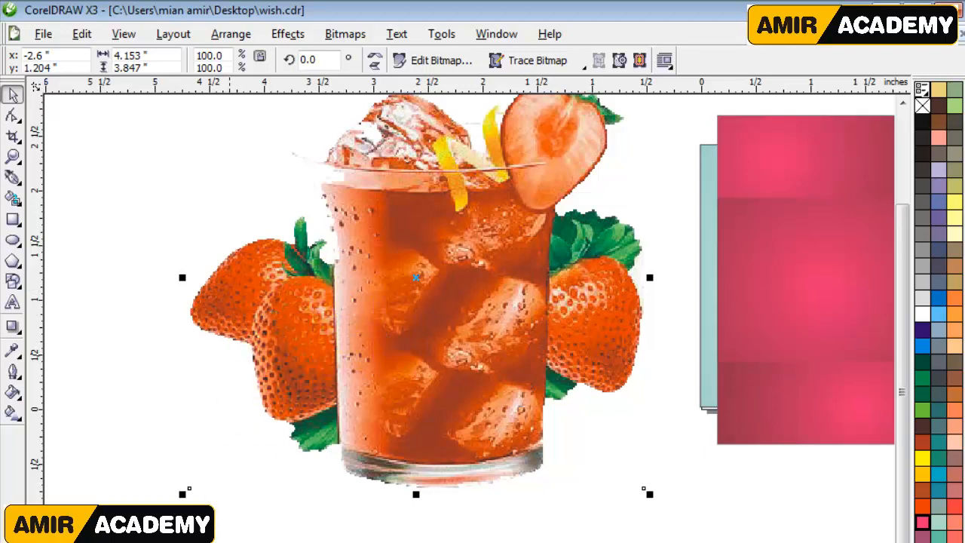
pyautogui.hotkey('alt', 'Tab')
pyautogui.click(181, 191)
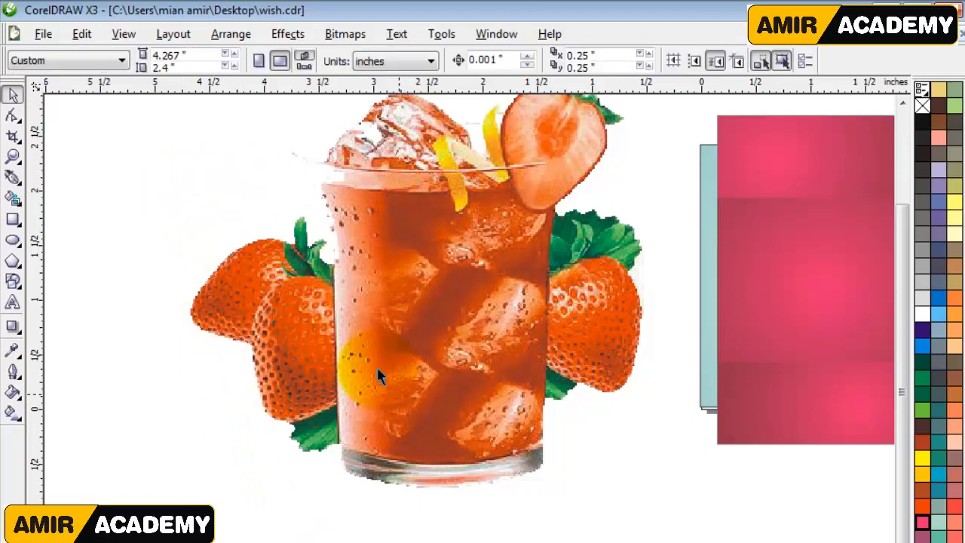
pyautogui.click(319, 340)
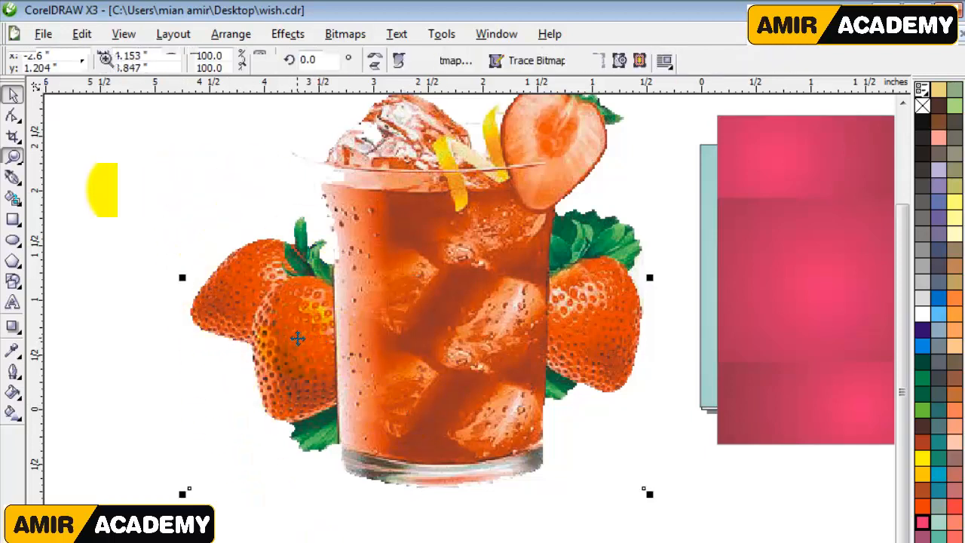
# Start a Pen tool outline at the glass's lower-left edge and trace around the green leaf beneath the left strawberries.
pyautogui.press('z')
pyautogui.moveTo(125, 189); pyautogui.dragTo(517, 502)
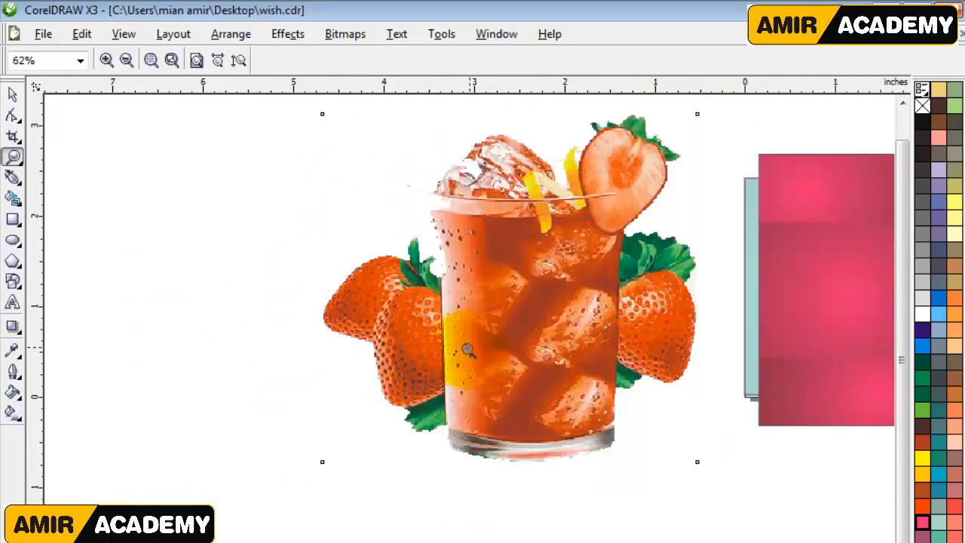
pyautogui.rightClick(535, 352)
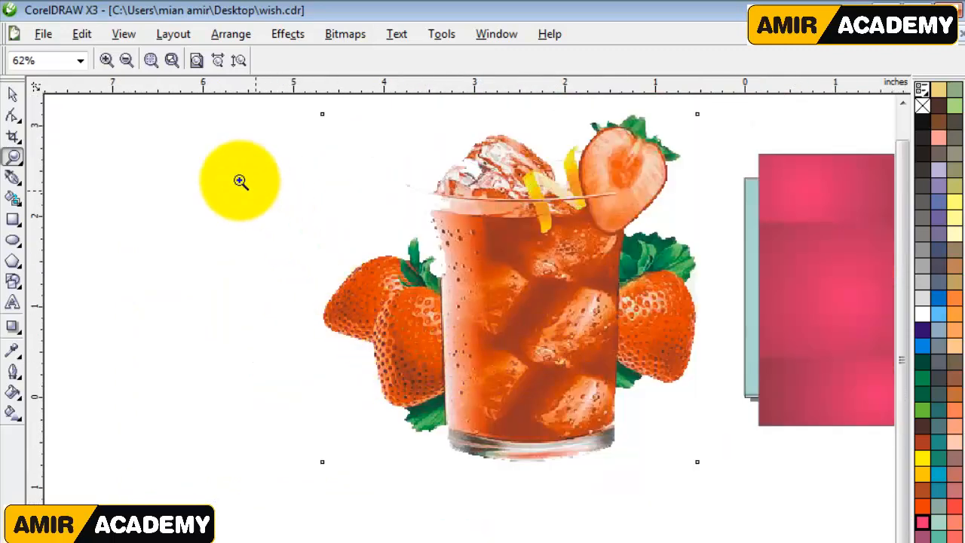
pyautogui.moveTo(173, 151); pyautogui.dragTo(667, 541)
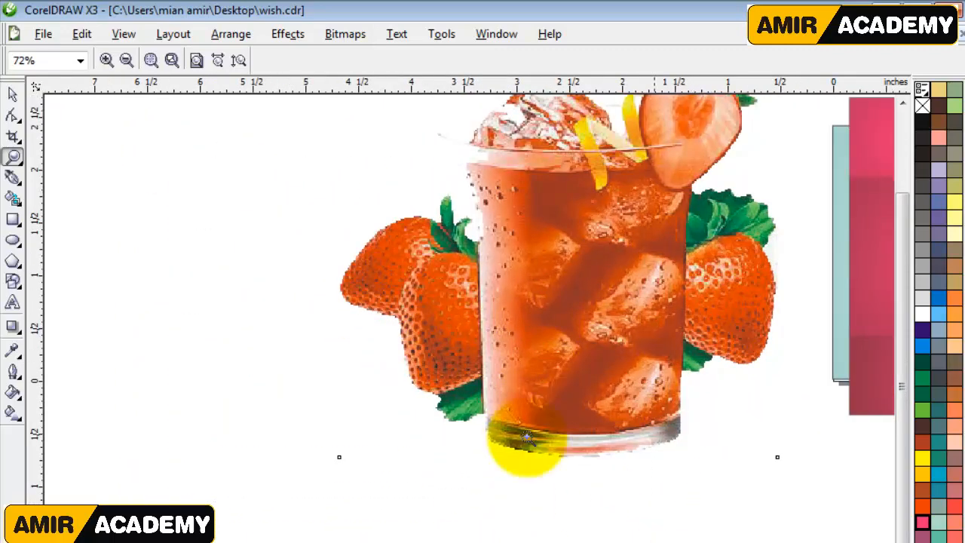
pyautogui.moveTo(218, 152); pyautogui.dragTo(777, 540)
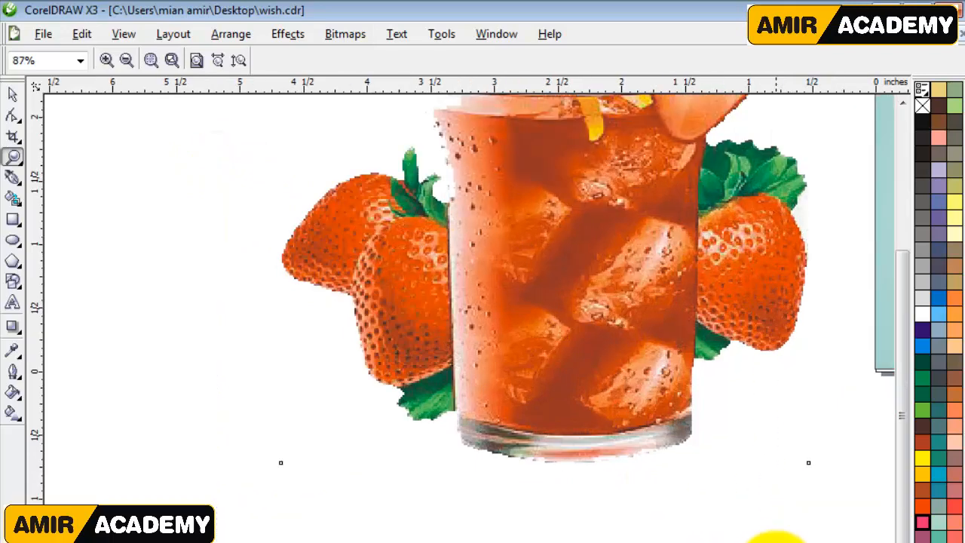
pyautogui.click(13, 179)
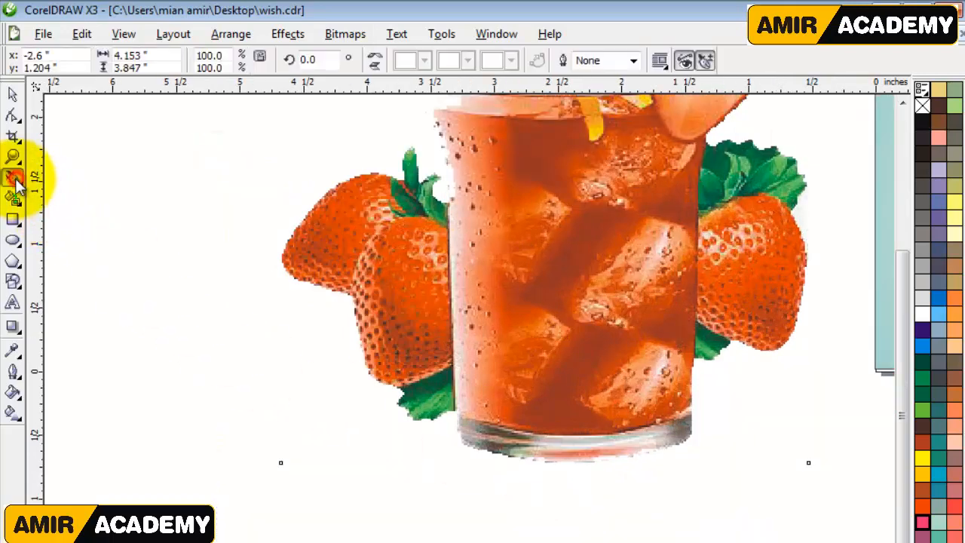
pyautogui.click(455, 418)
pyautogui.click(413, 420)
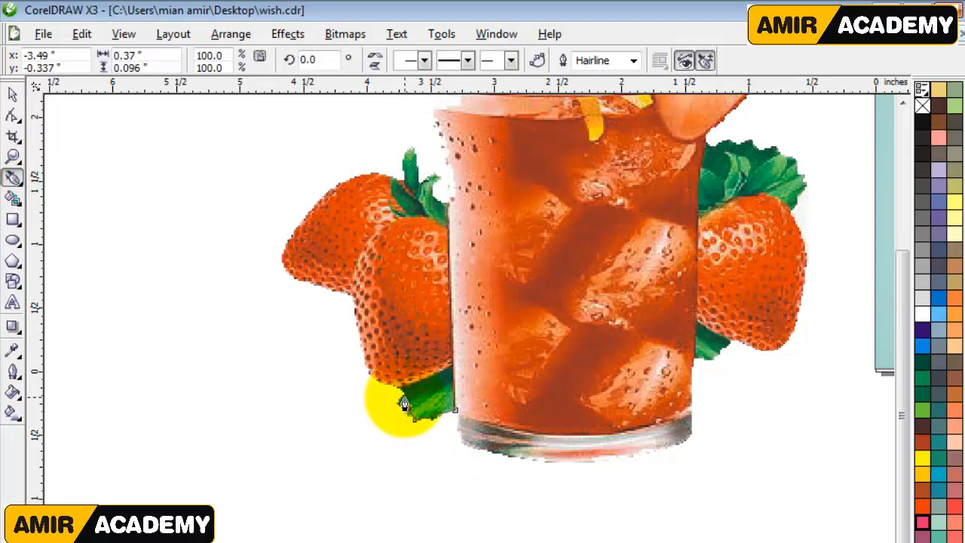
pyautogui.click(404, 396)
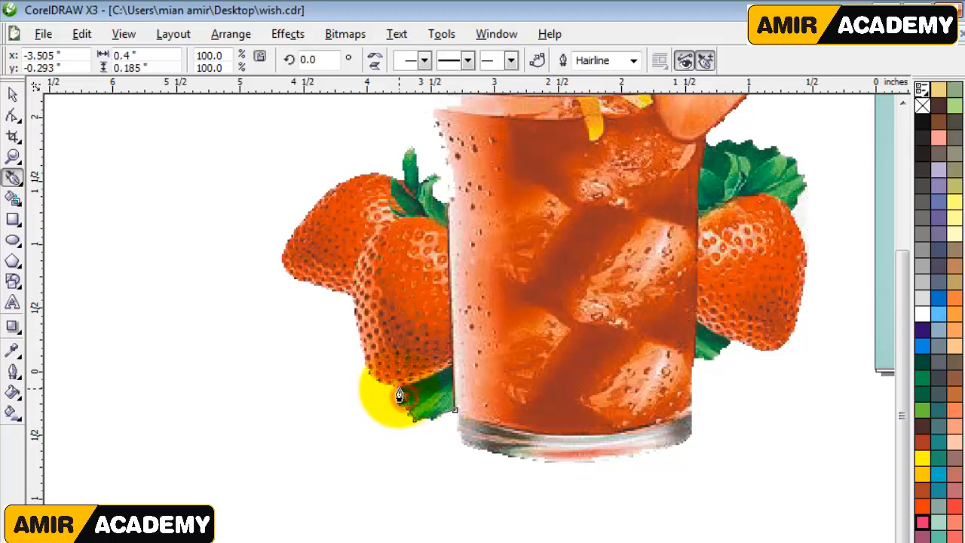
pyautogui.click(402, 386)
# Continue the outline up the front strawberry's outer edge and around the pointed tip of the rear strawberry.
pyautogui.click(366, 359)
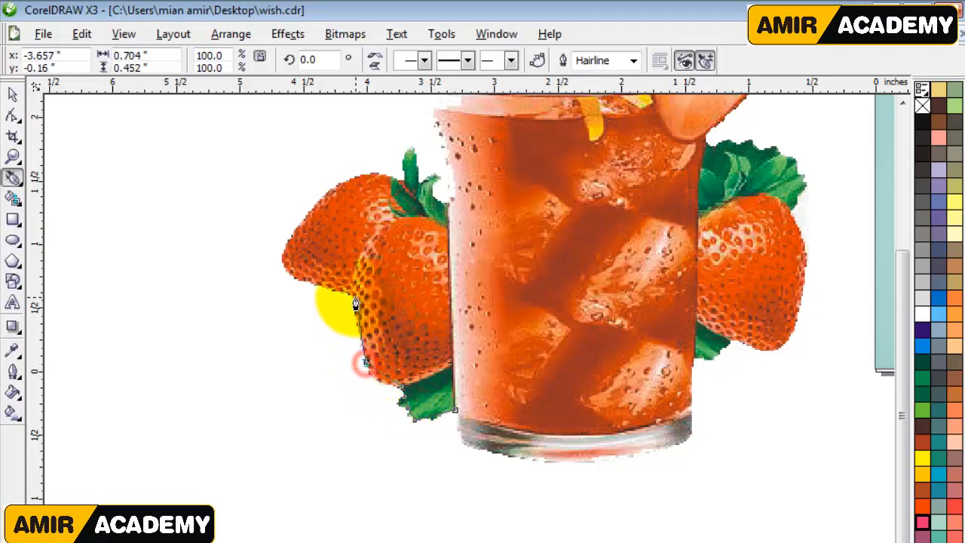
pyautogui.click(354, 293)
pyautogui.click(300, 279)
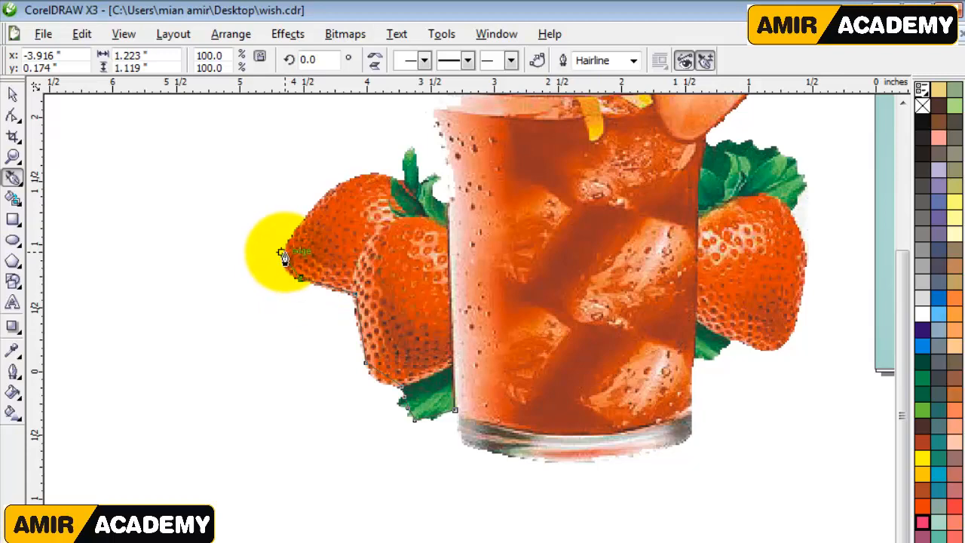
pyautogui.scroll(2, 283, 255)
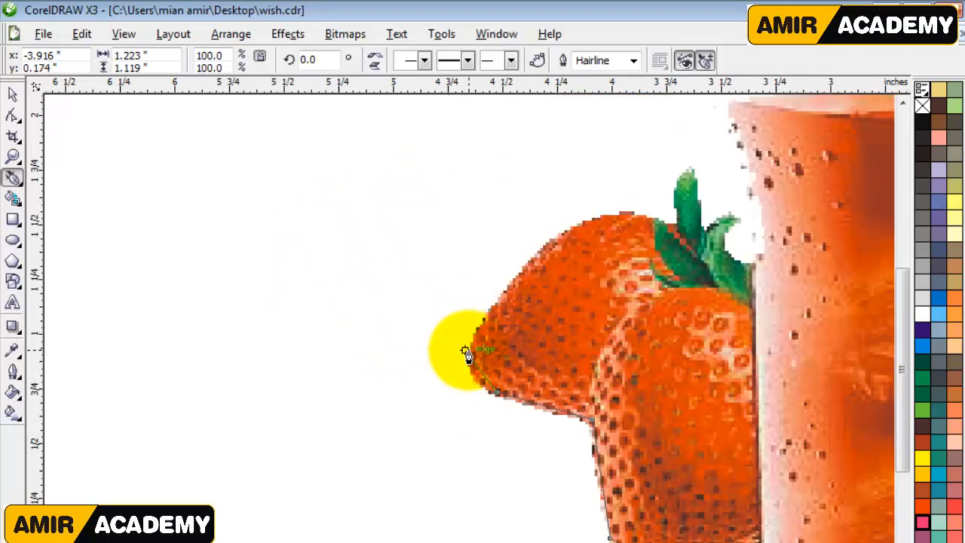
pyautogui.click(372, 188)
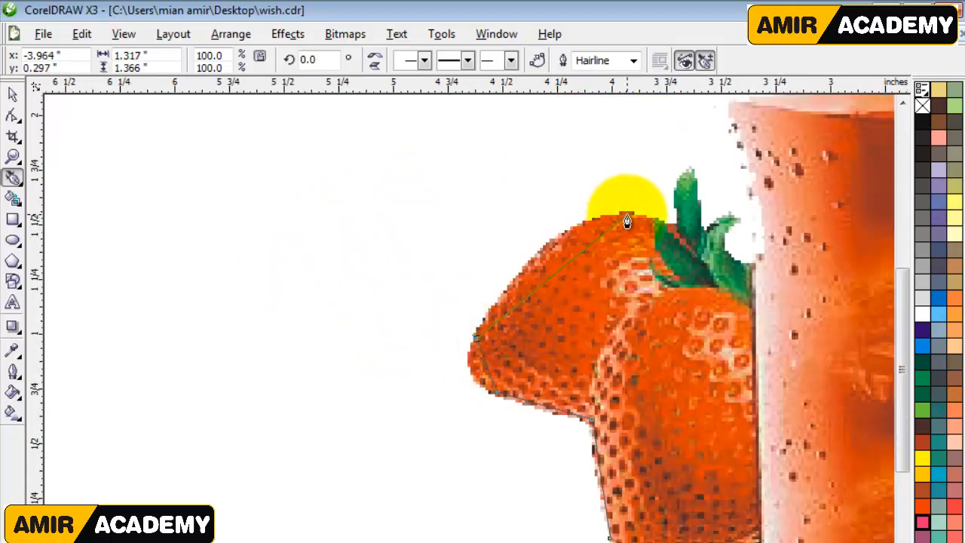
# Trace over the rear strawberry's top and both leaf tips and close the outline along the glass, about 1.3 by 2 inches.
pyautogui.click(626, 218)
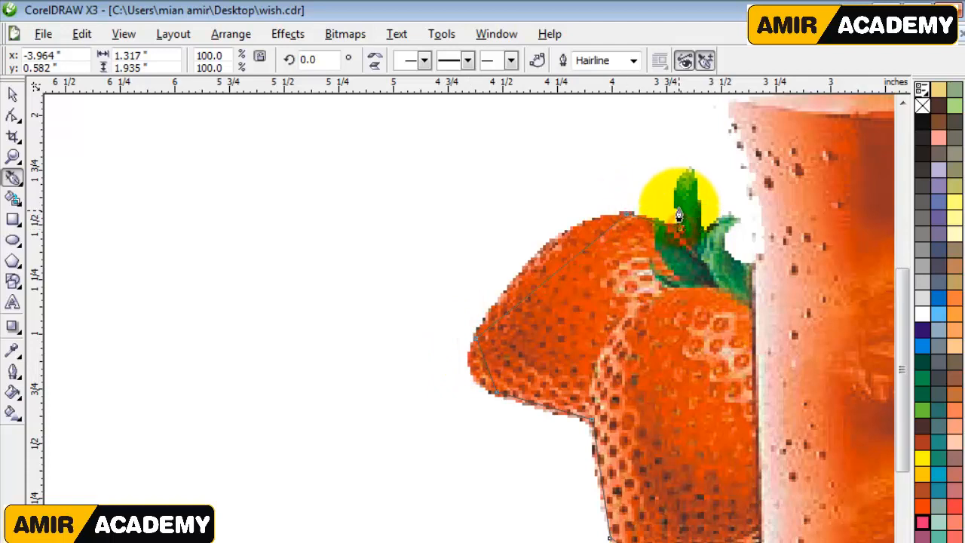
pyautogui.click(680, 205)
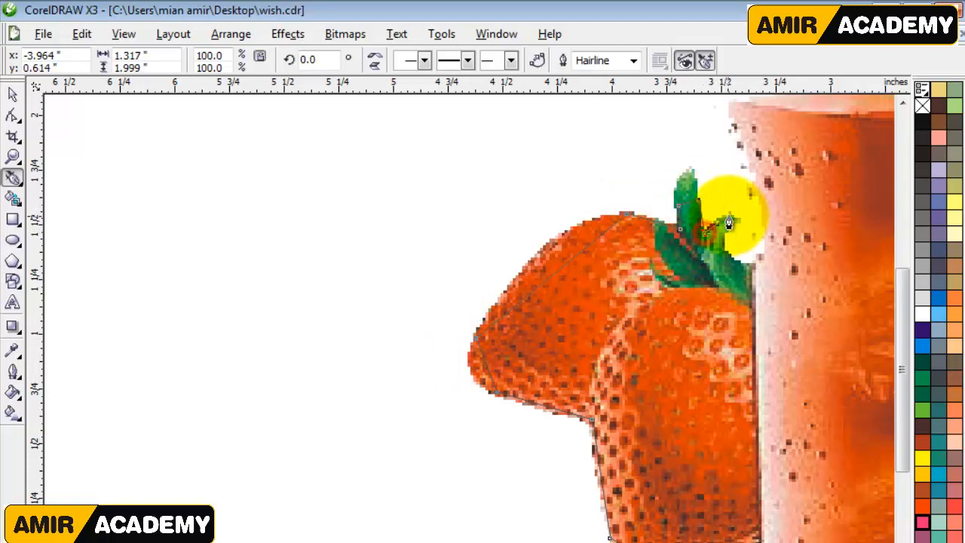
pyautogui.click(729, 216)
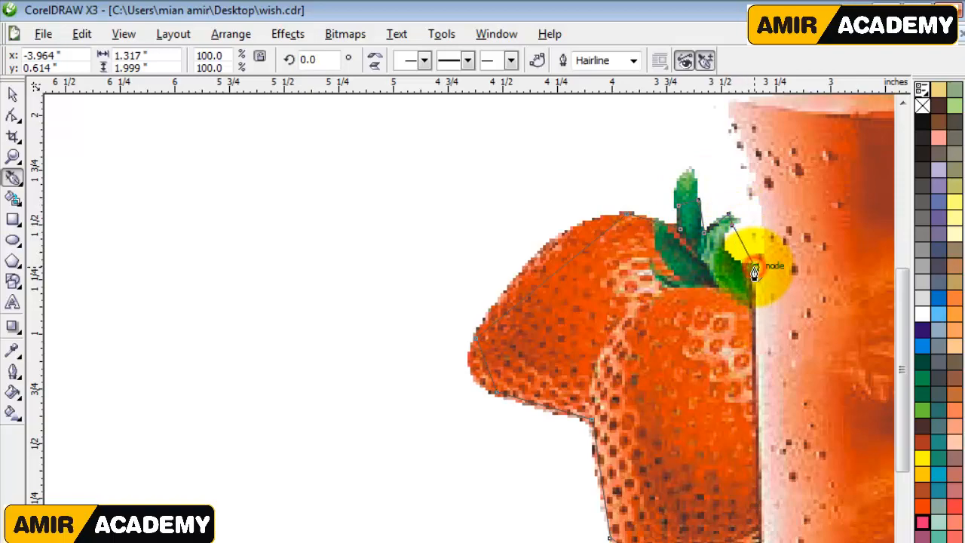
pyautogui.scroll(-1, 754, 273)
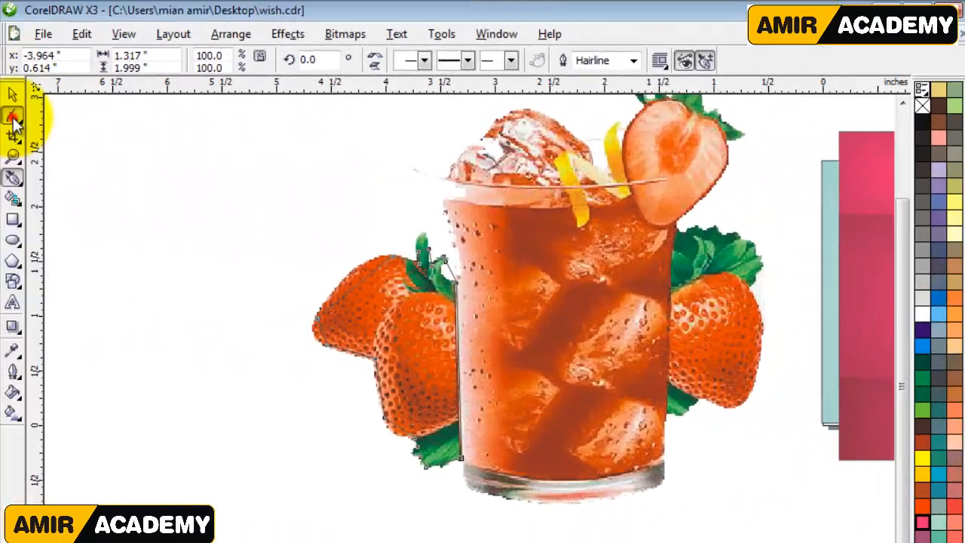
# Convert all straight segments of the strawberry outline to curves with the Shape tool.
pyautogui.click(12, 116)
pyautogui.moveTo(238, 207); pyautogui.dragTo(585, 521)
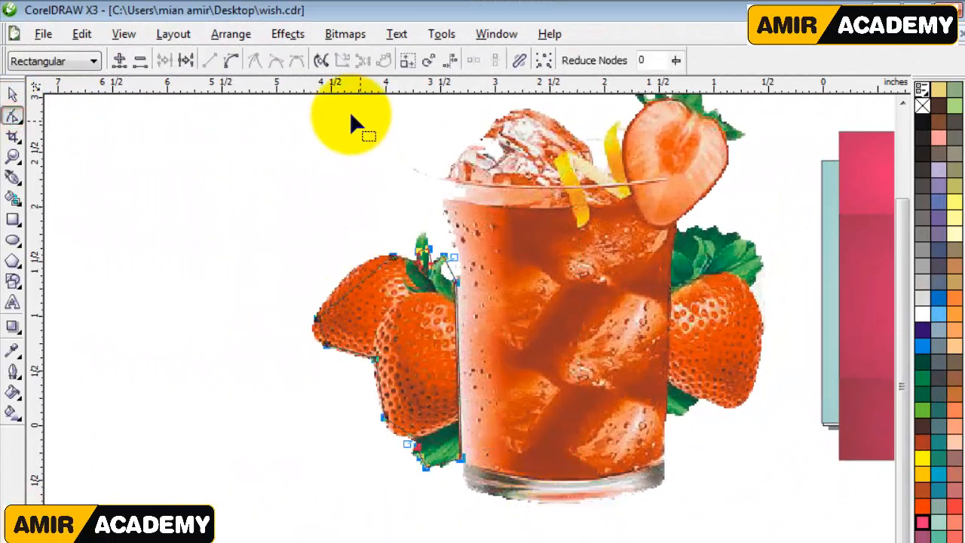
pyautogui.click(231, 62)
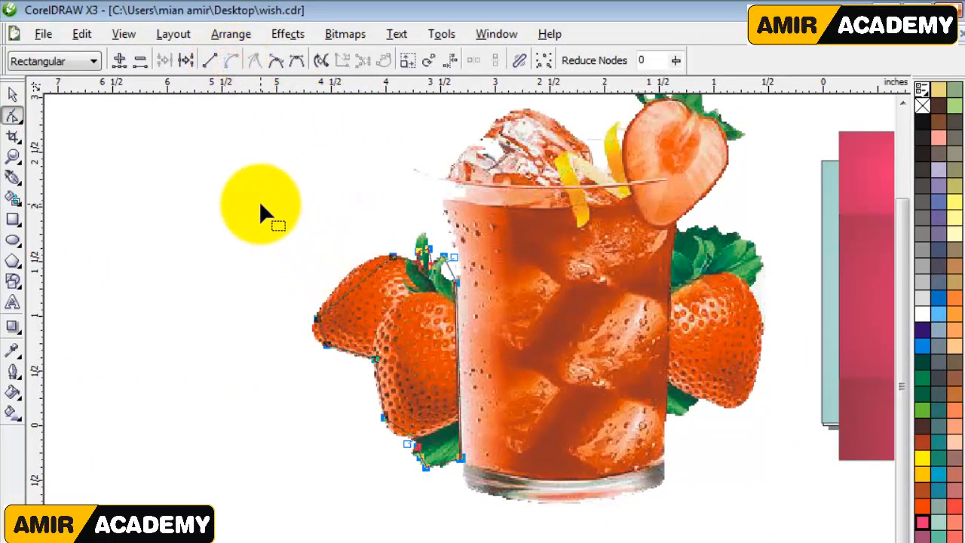
# Bend the outline's short top segment into a rounded arch that follows the tip of the upright green leaf.
pyautogui.press('z')
pyautogui.moveTo(250, 205); pyautogui.dragTo(456, 336)
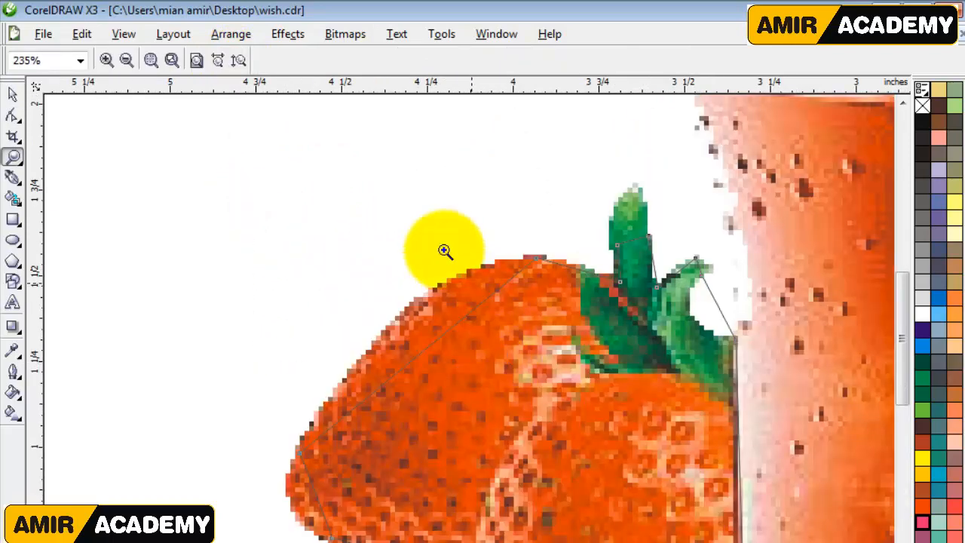
pyautogui.moveTo(404, 172); pyautogui.dragTo(787, 394)
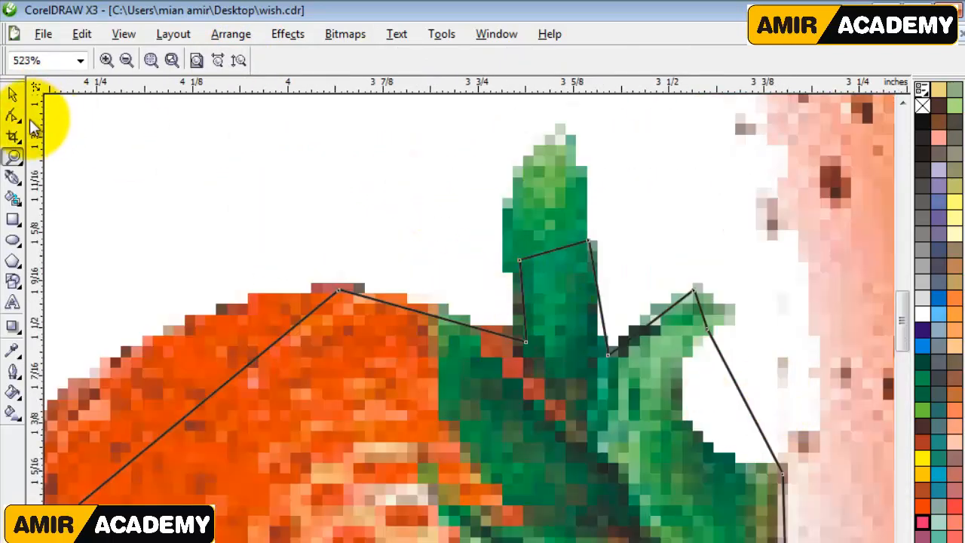
pyautogui.click(12, 116)
pyautogui.moveTo(553, 256); pyautogui.dragTo(567, 143)
pyautogui.click(519, 261)
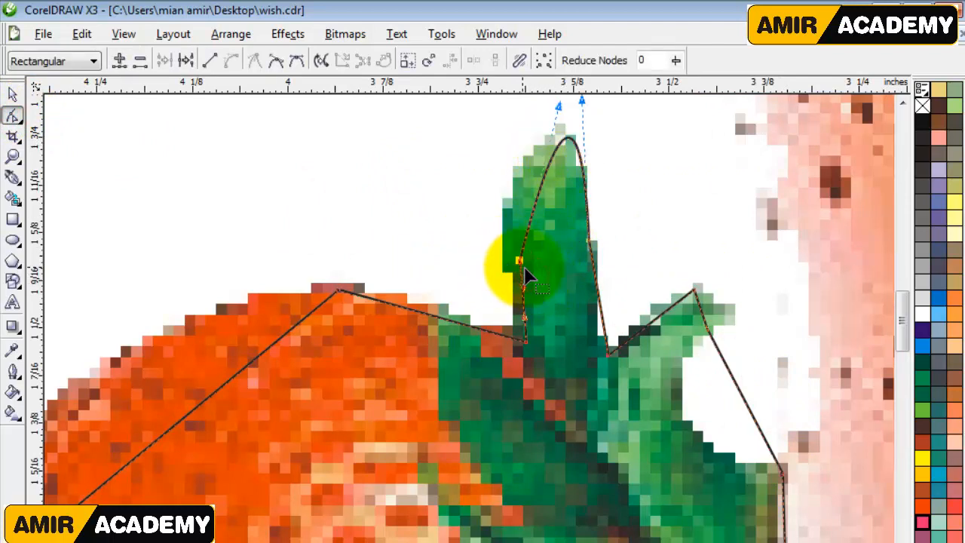
pyautogui.moveTo(559, 106); pyautogui.dragTo(516, 127)
pyautogui.scroll(2, 592, 99)
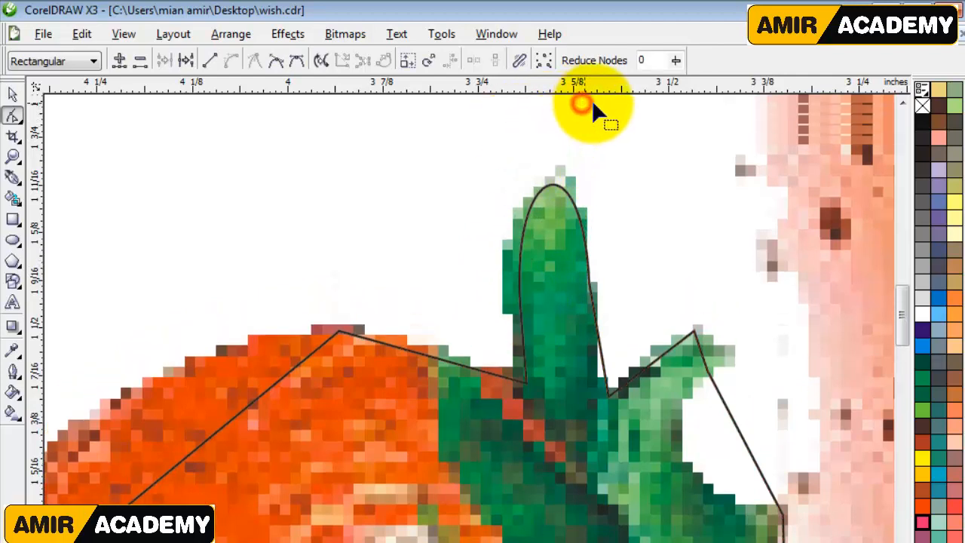
pyautogui.click(520, 307)
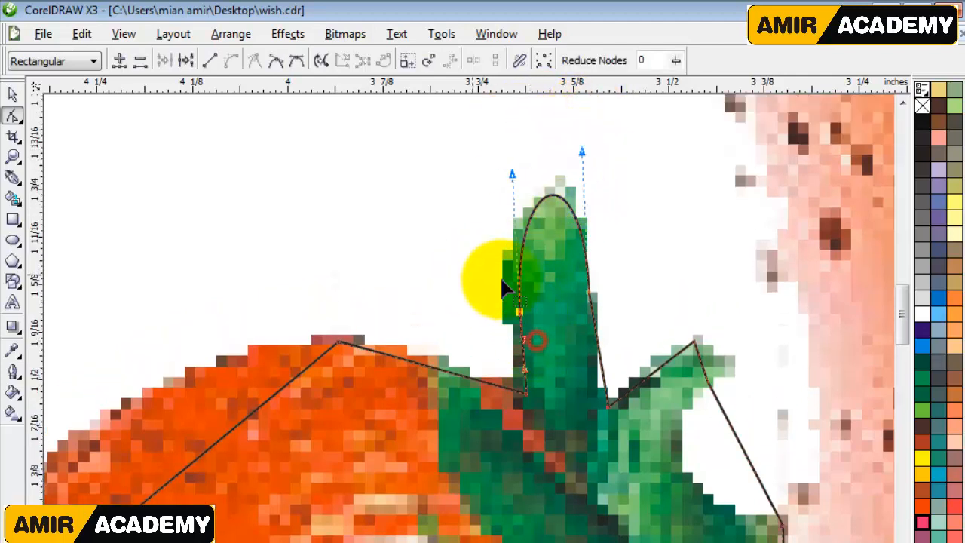
pyautogui.moveTo(583, 151); pyautogui.dragTo(587, 153)
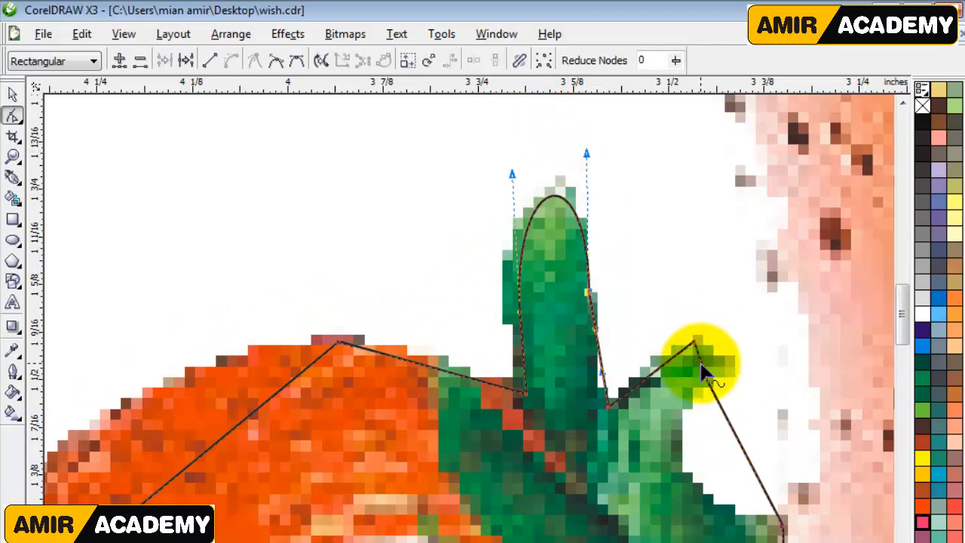
# Curve the outline around the curled leaf beside the glass and delete the node at its tip.
pyautogui.moveTo(727, 360); pyautogui.dragTo(728, 361)
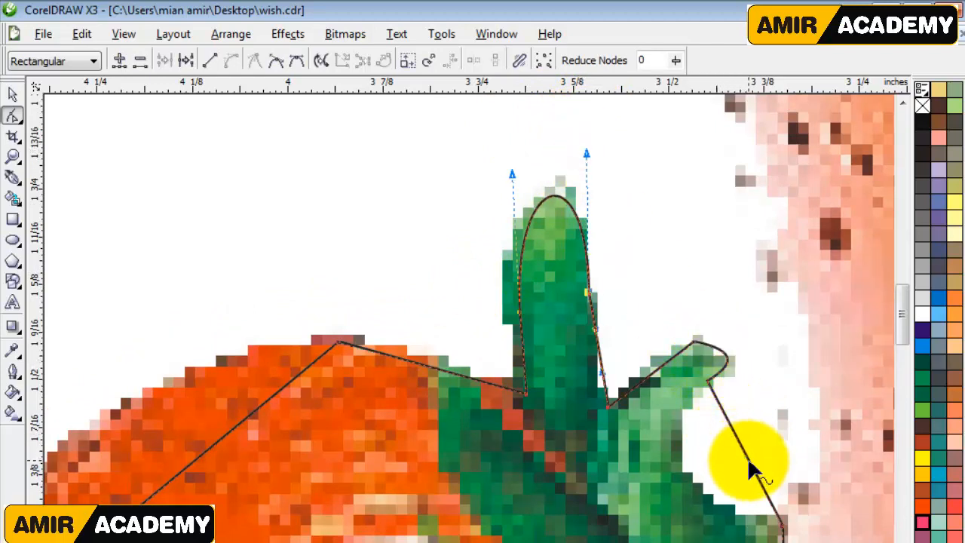
pyautogui.moveTo(750, 461); pyautogui.dragTo(687, 474)
pyautogui.moveTo(698, 332); pyautogui.dragTo(701, 357)
pyautogui.press('Delete')
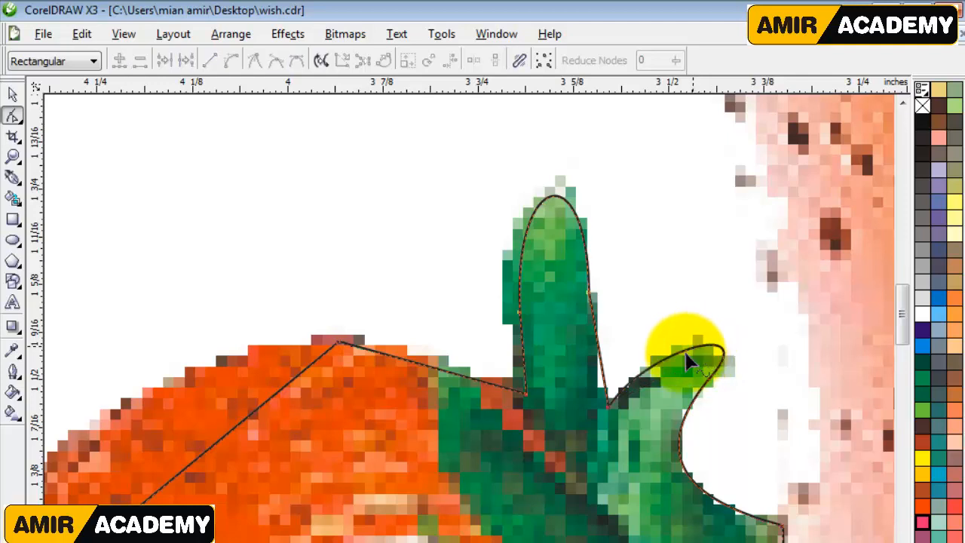
# Reshape the curve down the upright leaf's inner side to the dip between the two leaves.
pyautogui.click(610, 405)
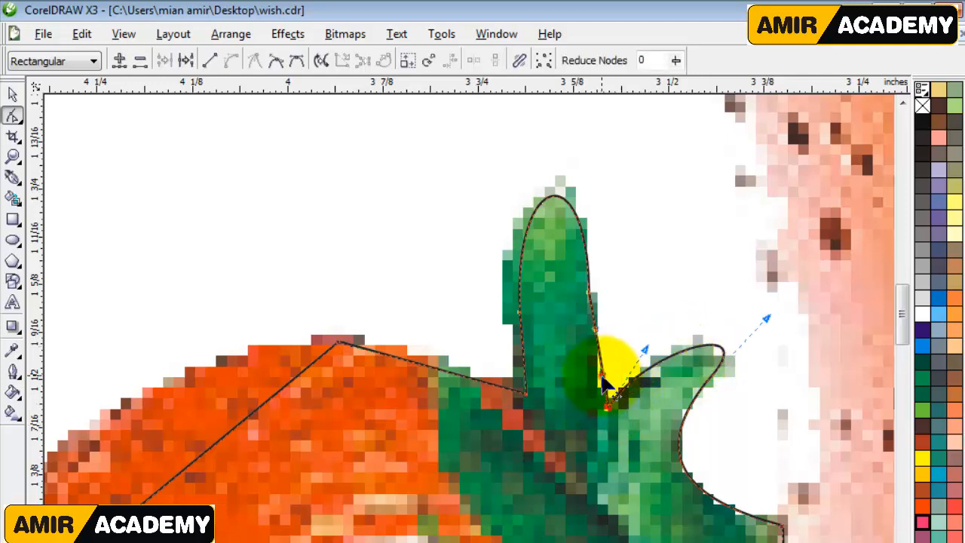
pyautogui.moveTo(603, 382); pyautogui.dragTo(601, 298)
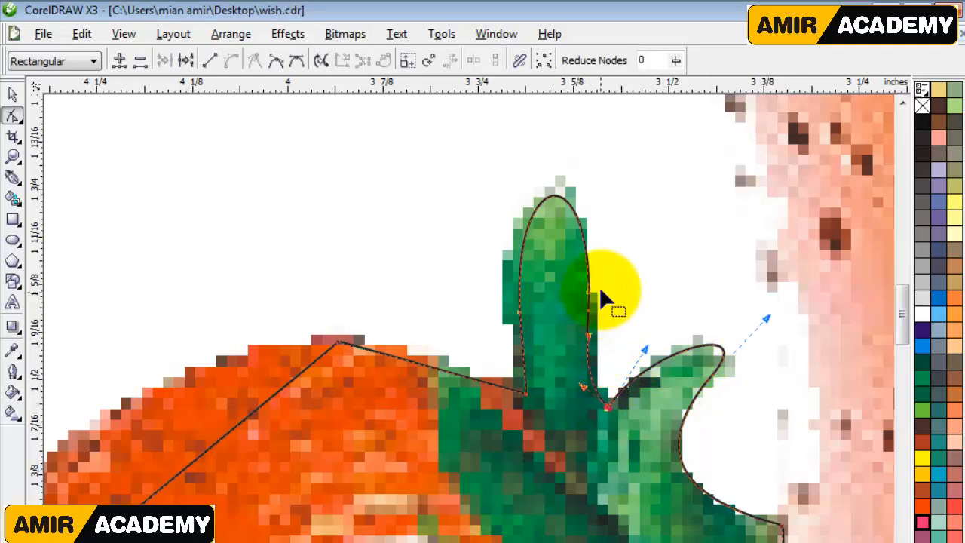
pyautogui.click(602, 285)
pyautogui.moveTo(626, 427); pyautogui.dragTo(573, 368)
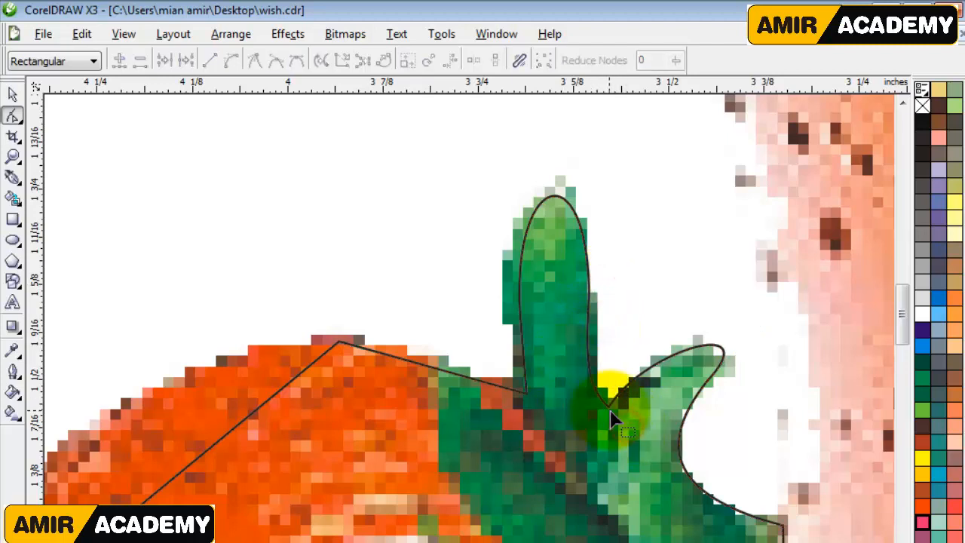
pyautogui.click(608, 404)
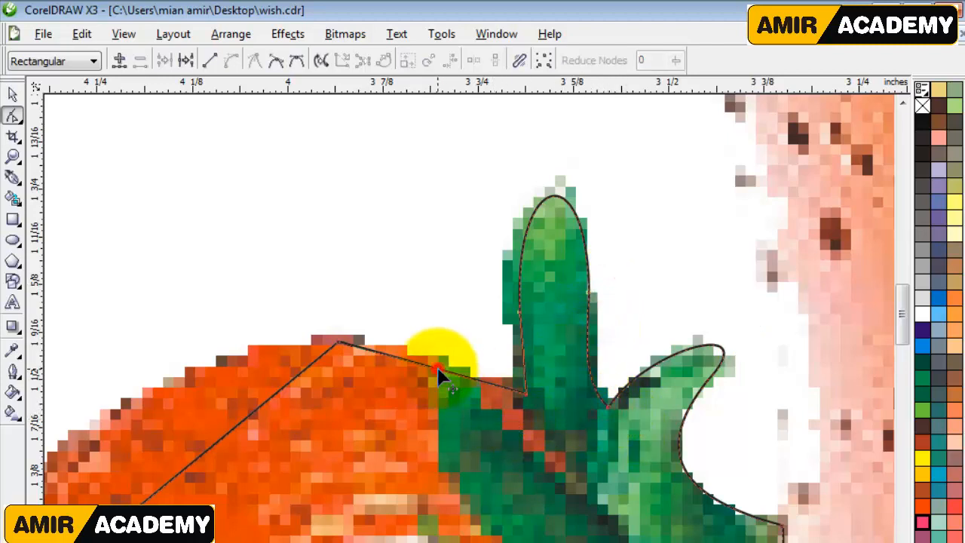
# Bow the outline outwards along the rear strawberry's top and its long upper-left edge to match the fruit.
pyautogui.moveTo(441, 380); pyautogui.dragTo(439, 359)
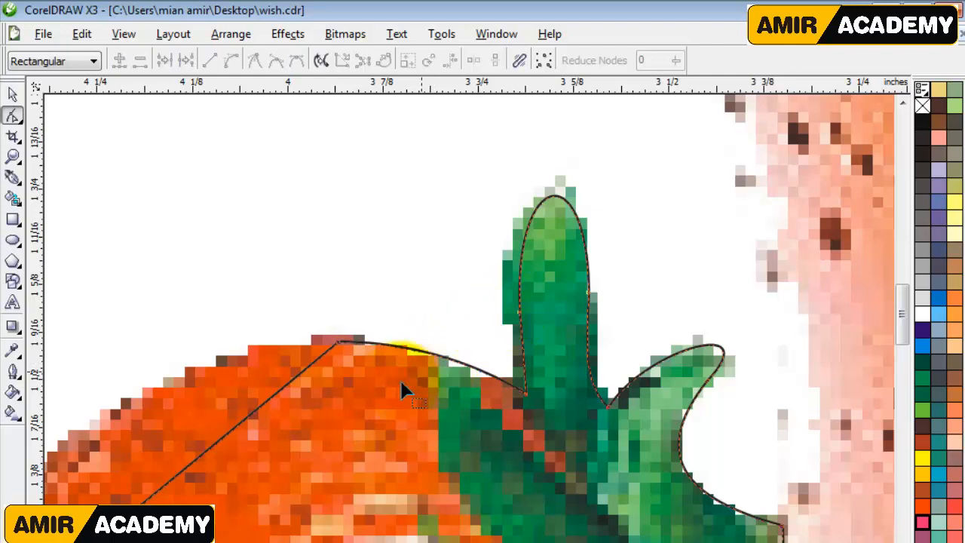
pyautogui.press('F3')
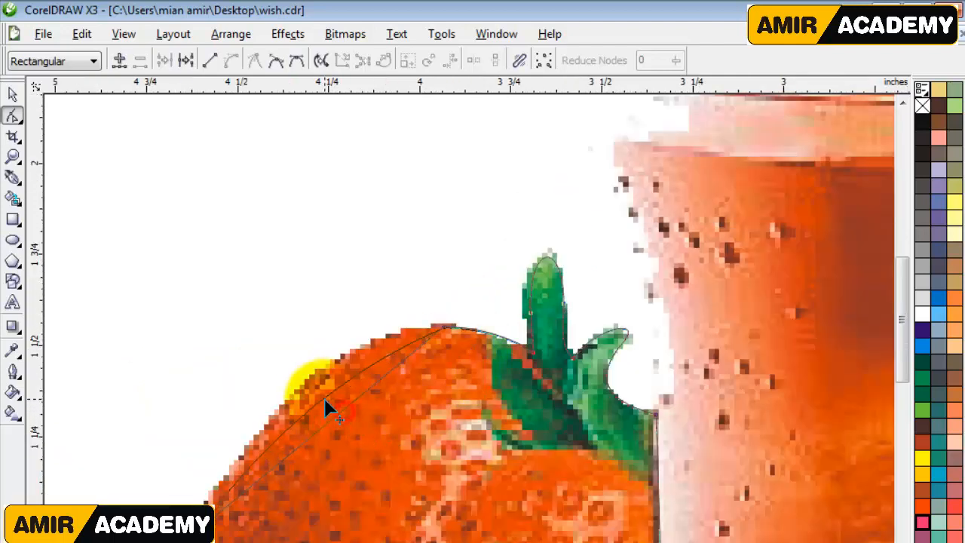
pyautogui.moveTo(324, 399); pyautogui.dragTo(321, 376)
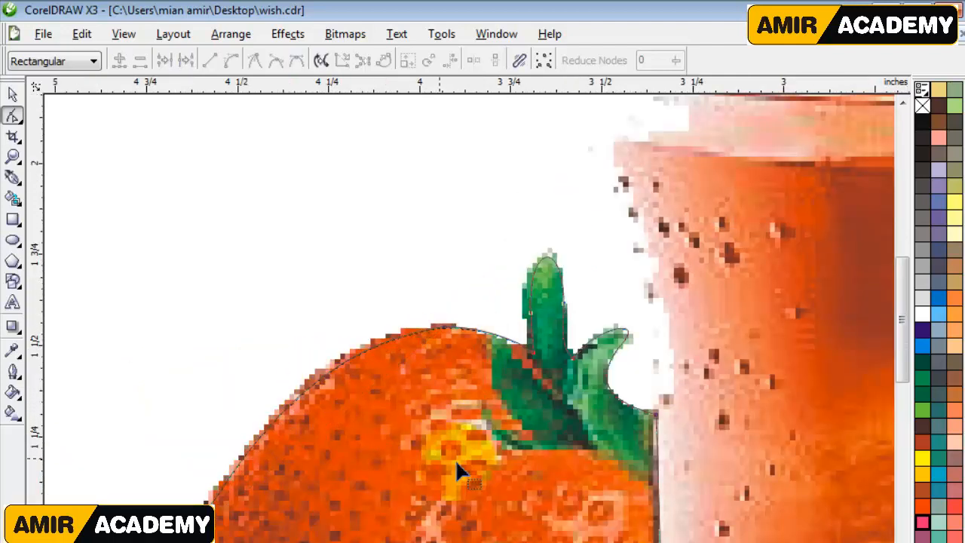
pyautogui.scroll(-1, 459, 400)
pyautogui.scroll(1, 383, 413)
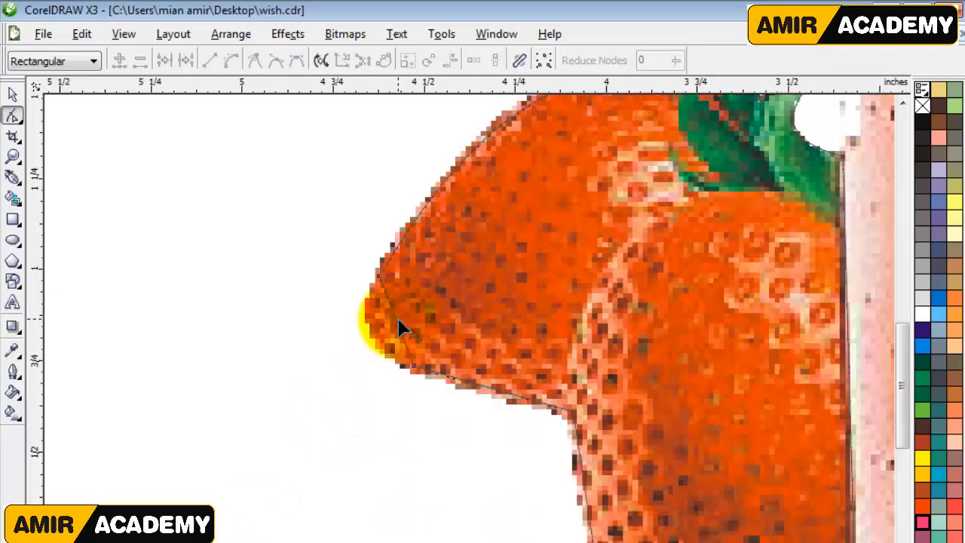
# Round the outline around the rear strawberry's pointed tip and bow its lower edge to follow the fruit.
pyautogui.moveTo(397, 319); pyautogui.dragTo(377, 329)
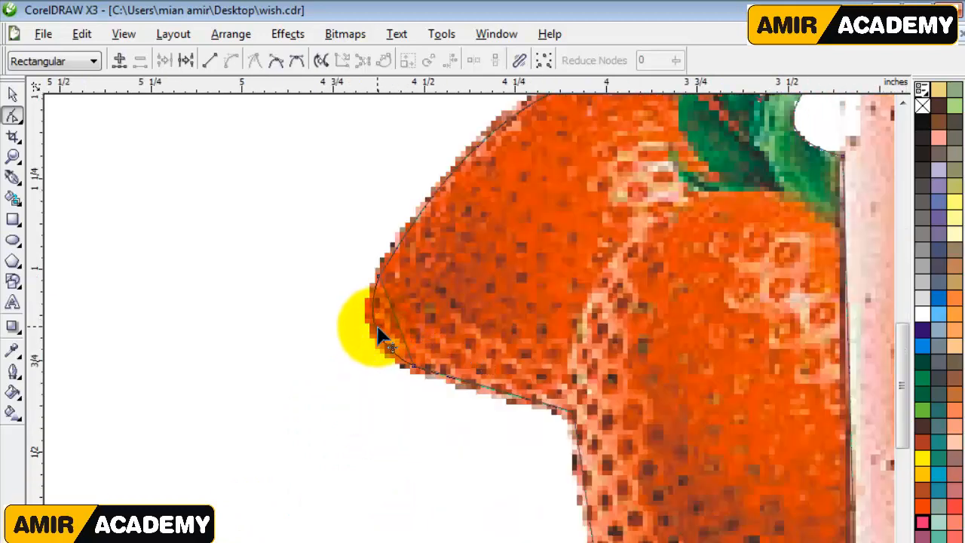
pyautogui.click(495, 392)
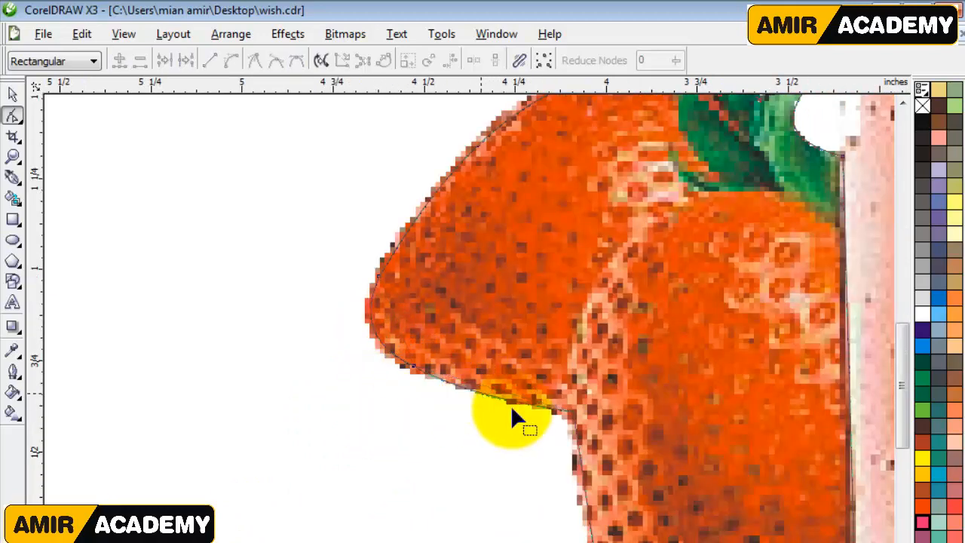
# Curve the outline along the front strawberry's outer side and around its rounded lower end.
pyautogui.scroll(-1, 483, 388)
pyautogui.scroll(1, 456, 407)
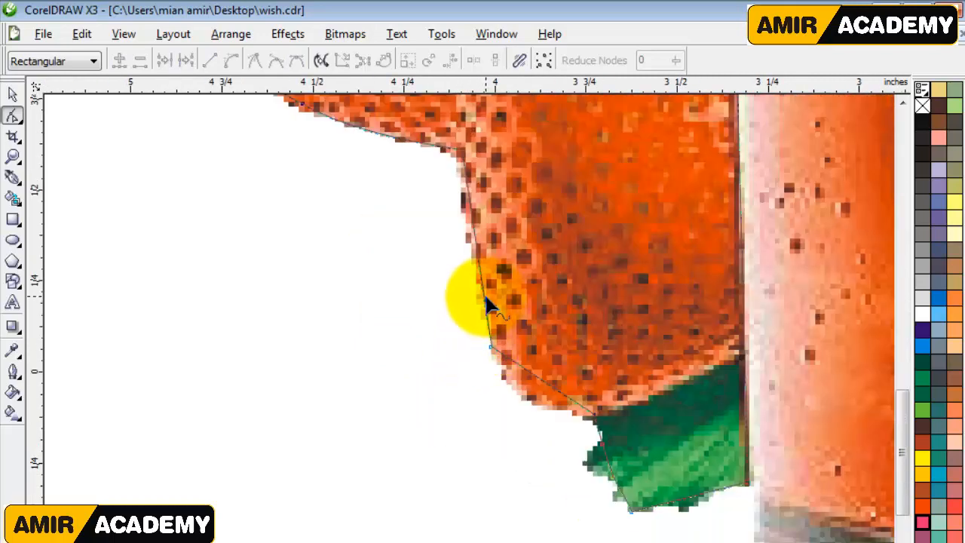
pyautogui.click(481, 298)
pyautogui.moveTo(480, 299); pyautogui.dragTo(476, 300)
pyautogui.moveTo(548, 384); pyautogui.dragTo(528, 398)
# Reshape the outline segments around the green leaf under the front strawberry to follow its jagged side and lower edge.
pyautogui.click(606, 464)
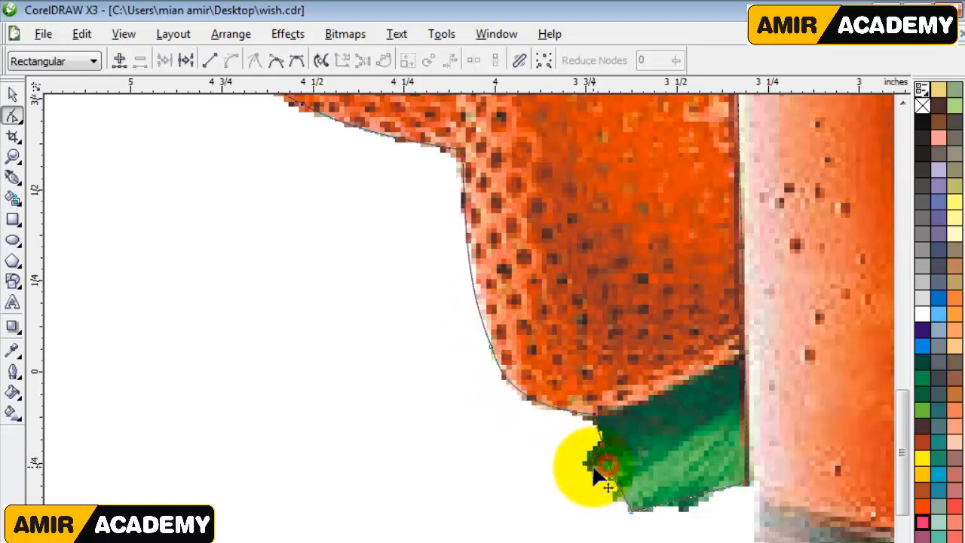
pyautogui.scroll(2, 468, 345)
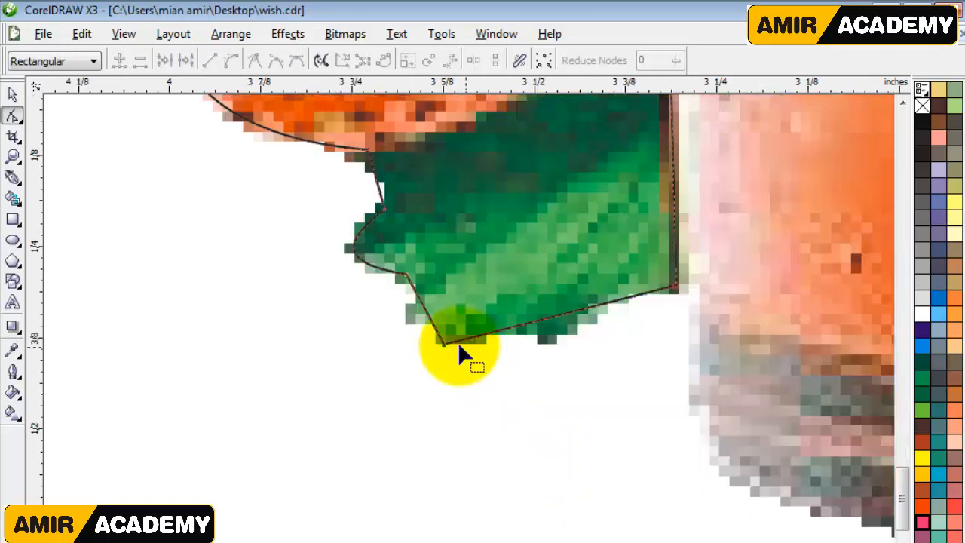
pyautogui.moveTo(432, 321); pyautogui.dragTo(428, 321)
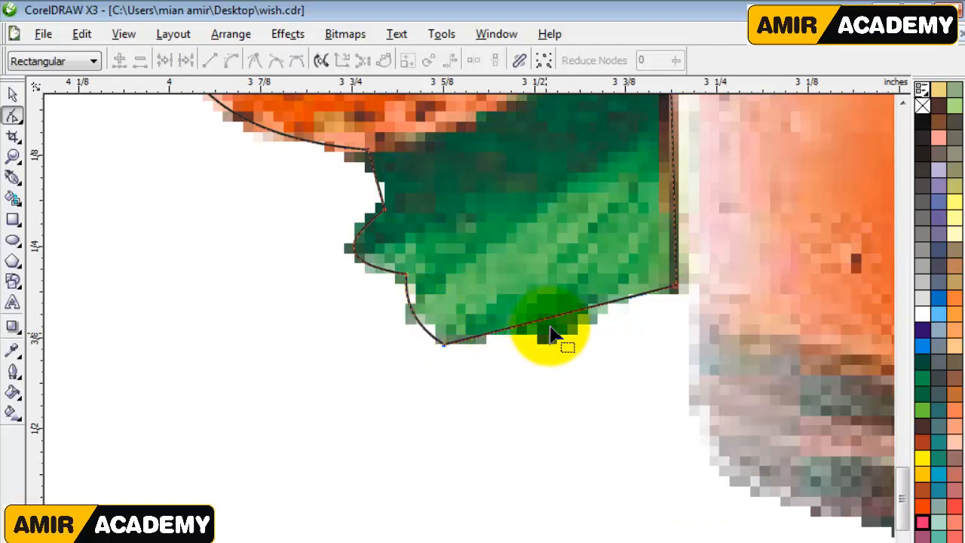
pyautogui.moveTo(558, 320); pyautogui.dragTo(567, 340)
pyautogui.scroll(-2, 470, 352)
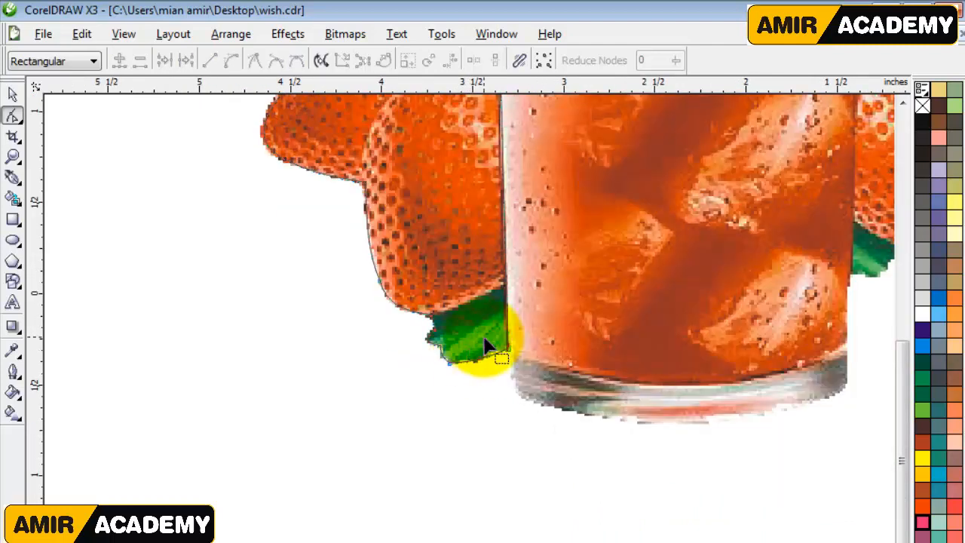
# PowerClip the juice image inside the traced strawberry outline.
pyautogui.press('space')
pyautogui.scroll(-1, 475, 356)
pyautogui.scroll(1, 469, 264)
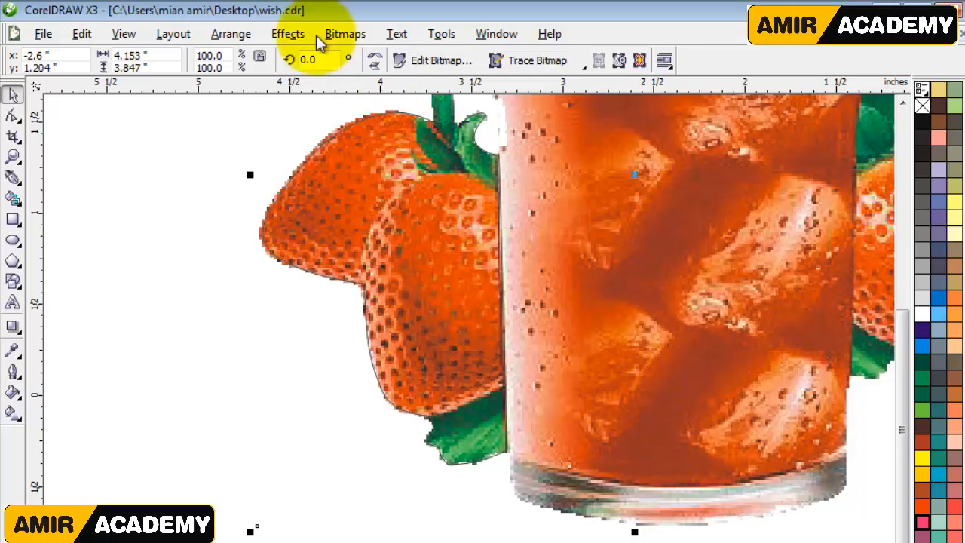
pyautogui.click(284, 36)
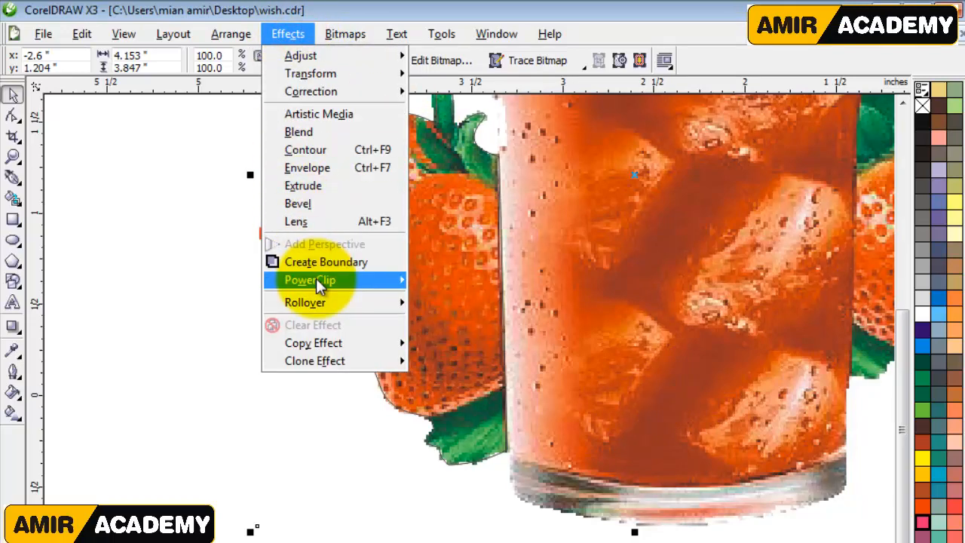
pyautogui.moveTo(319, 280)
pyautogui.click(458, 282)
pyautogui.click(417, 270)
pyautogui.click(252, 447)
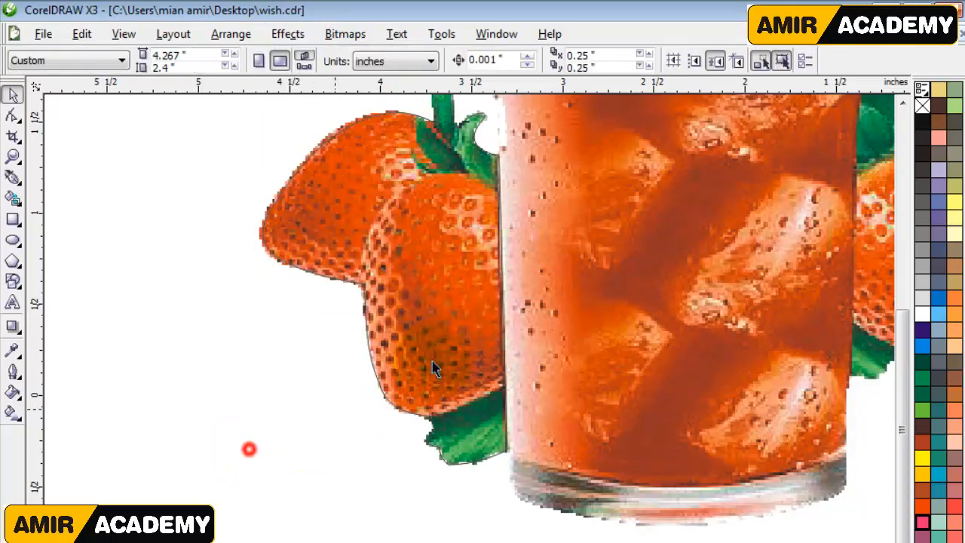
# Move the clipped strawberries away from the juice glass and remove their outline.
pyautogui.scroll(-1, 509, 416)
pyautogui.moveTo(422, 273); pyautogui.dragTo(230, 435)
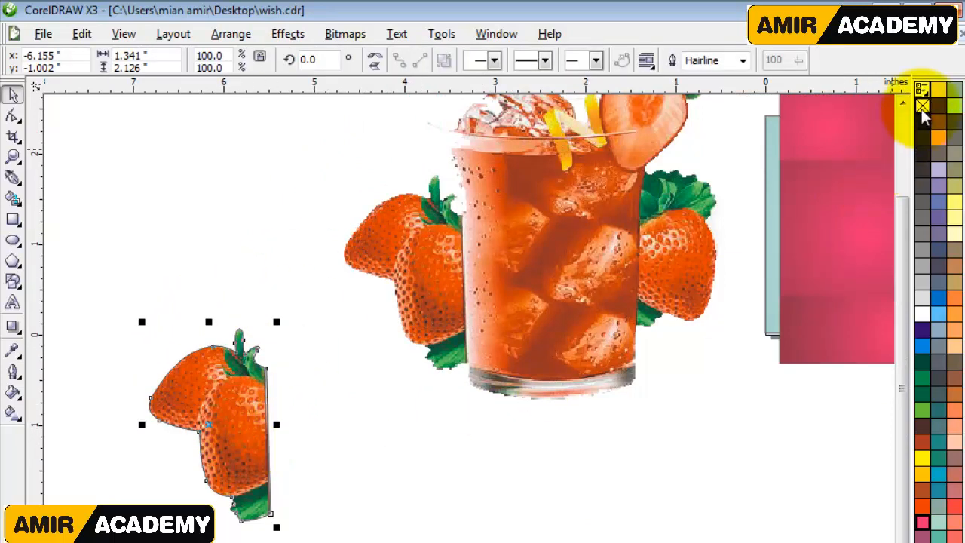
pyautogui.click(463, 485)
# Shrink the juice glass image above the pink panel and move the strawberry cutout beside the panel.
pyautogui.moveTo(225, 434); pyautogui.dragTo(787, 479)
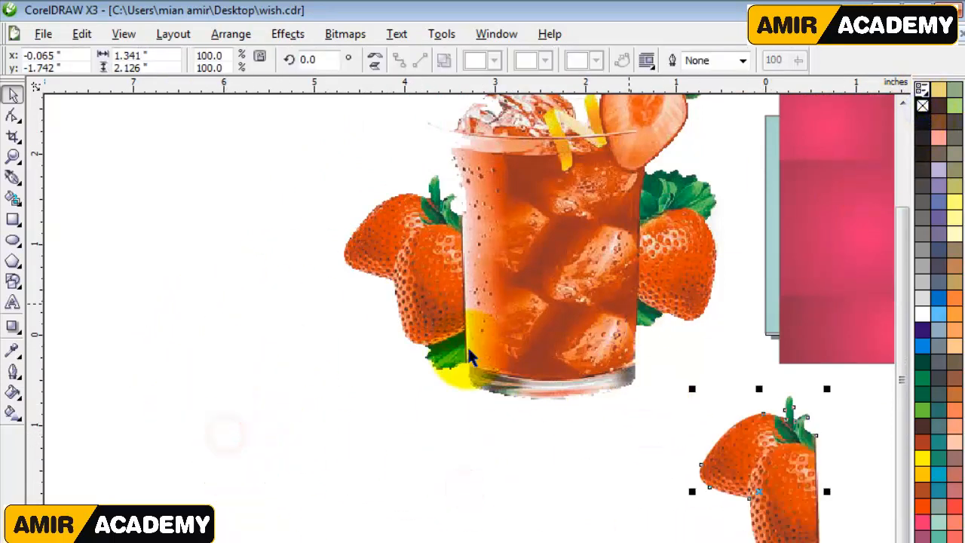
pyautogui.scroll(-1, 468, 346)
pyautogui.click(416, 338)
pyautogui.moveTo(520, 215); pyautogui.dragTo(623, 216)
pyautogui.click(677, 482)
pyautogui.moveTo(546, 454); pyautogui.dragTo(433, 275)
# Mirror the strawberry cutout horizontally as a duplicate so the two halves meet at their straight edges.
pyautogui.press('z')
pyautogui.moveTo(394, 218); pyautogui.dragTo(660, 405)
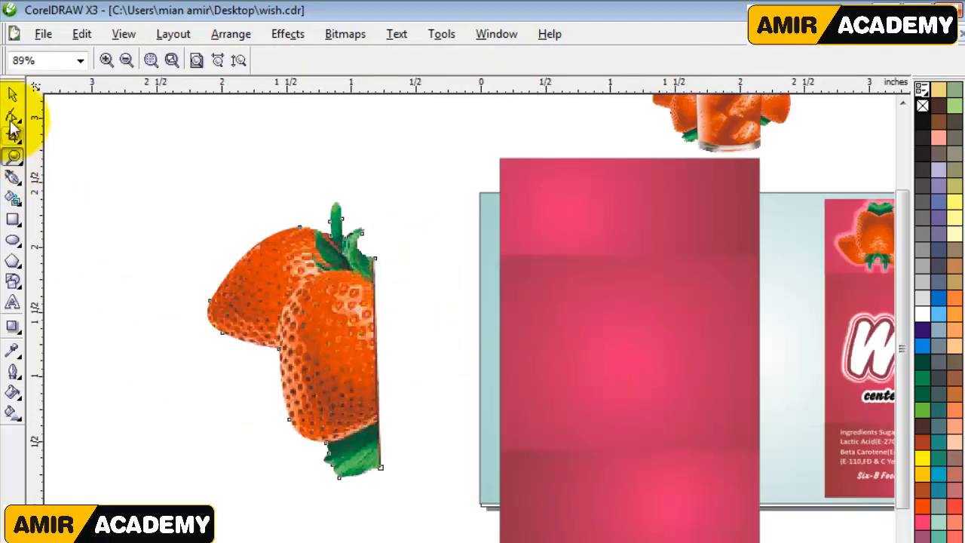
pyautogui.click(12, 94)
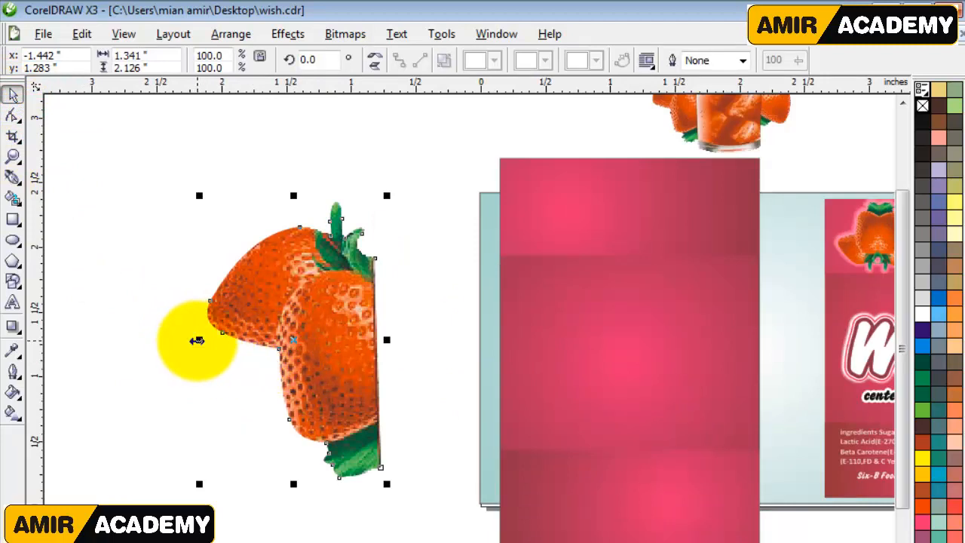
pyautogui.moveTo(197, 341); pyautogui.dragTo(388, 352)
pyautogui.rightClick(388, 352)
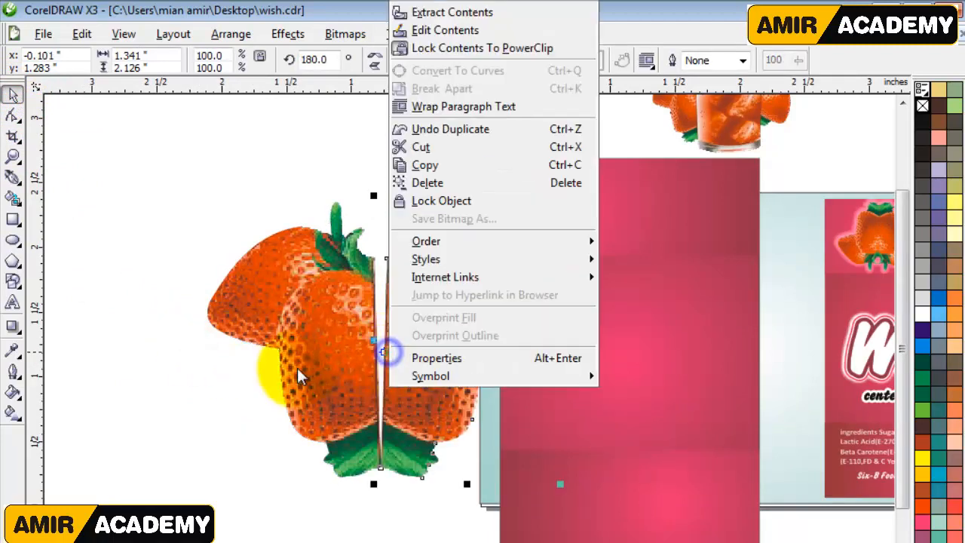
pyautogui.click(222, 453)
pyautogui.click(415, 408)
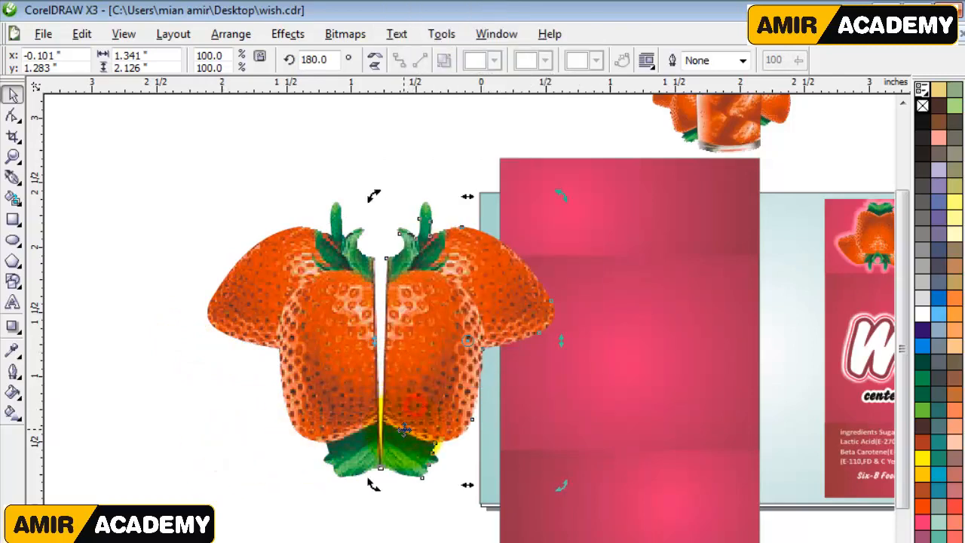
# Rotate the mirrored strawberry half about the lower joint of the halves to an angle of about 183.9 degrees.
pyautogui.scroll(2, 404, 429)
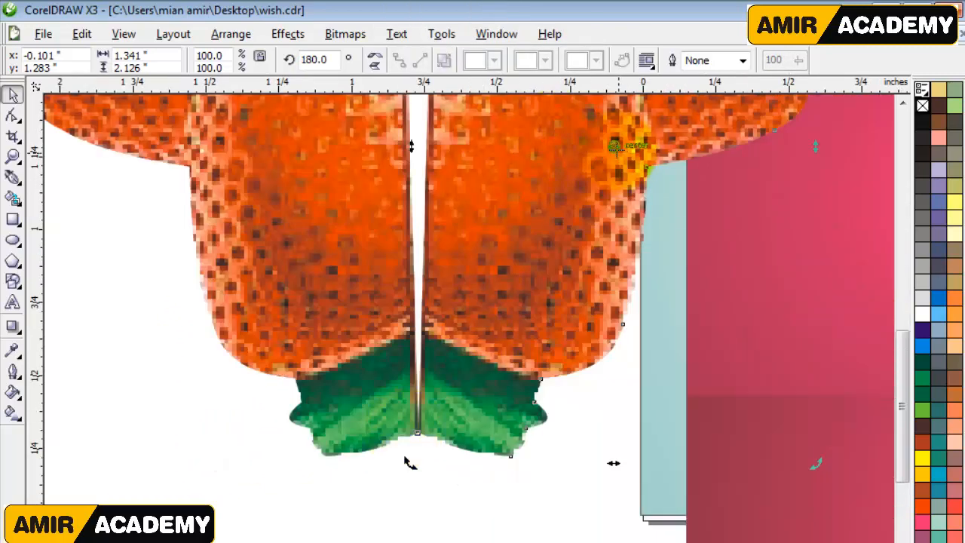
pyautogui.click(408, 462)
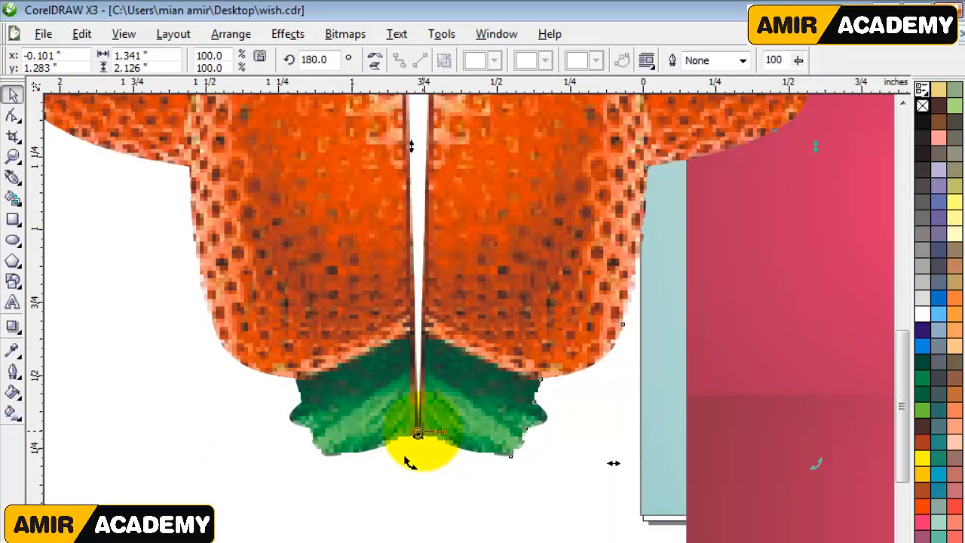
pyautogui.scroll(-2, 420, 270)
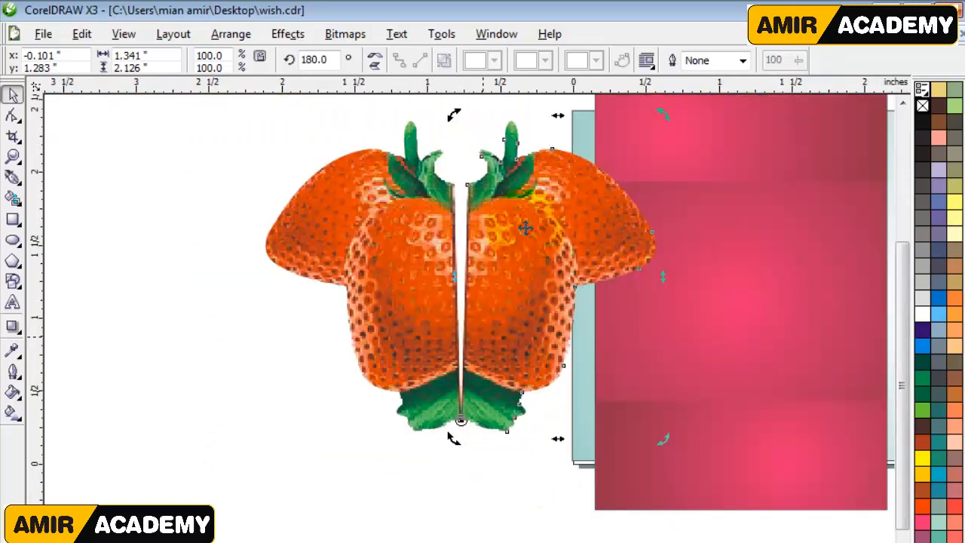
pyautogui.moveTo(664, 115)
pyautogui.mouseDown()
pyautogui.moveTo(641, 115)
pyautogui.moveTo(653, 113)
pyautogui.moveTo(647, 108)
pyautogui.mouseUp()
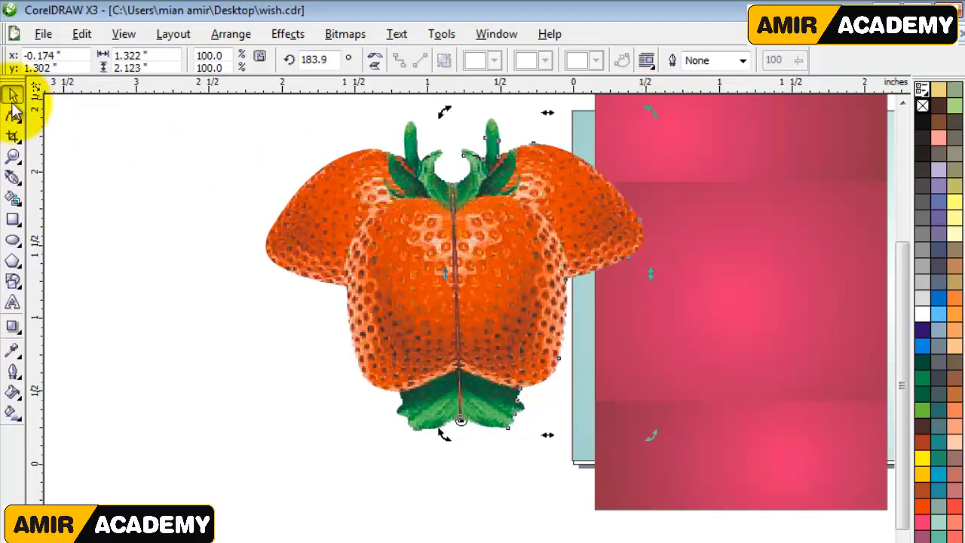
# Clear the outline of both strawberry halves and shift the mirrored half slightly inwards to tighten the centre seam.
pyautogui.click(132, 321)
pyautogui.click(369, 317)
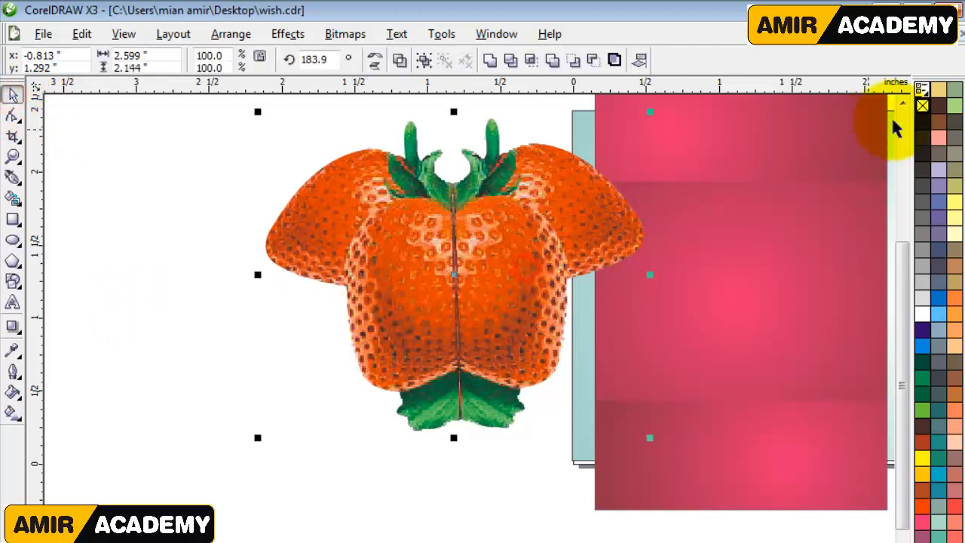
pyautogui.click(237, 480)
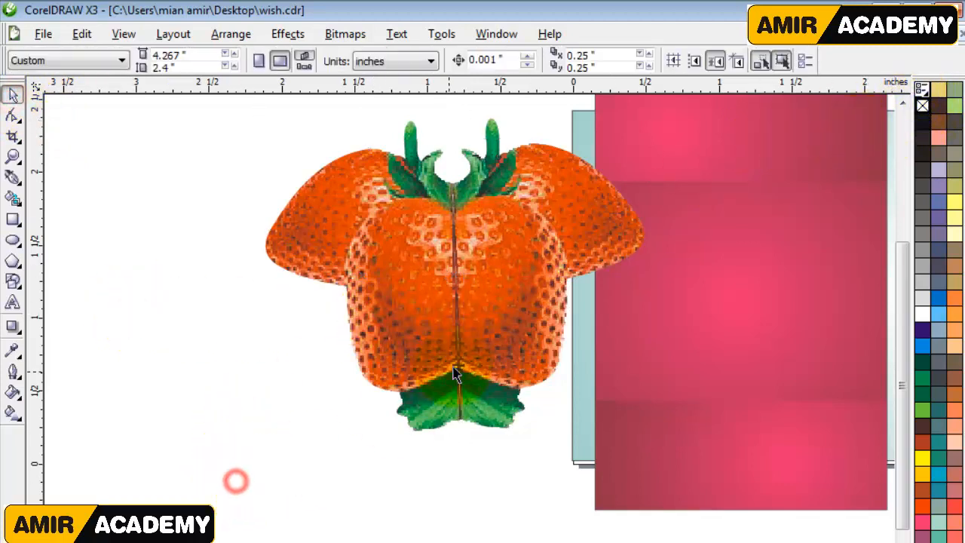
pyautogui.scroll(2, 430, 392)
pyautogui.click(582, 311)
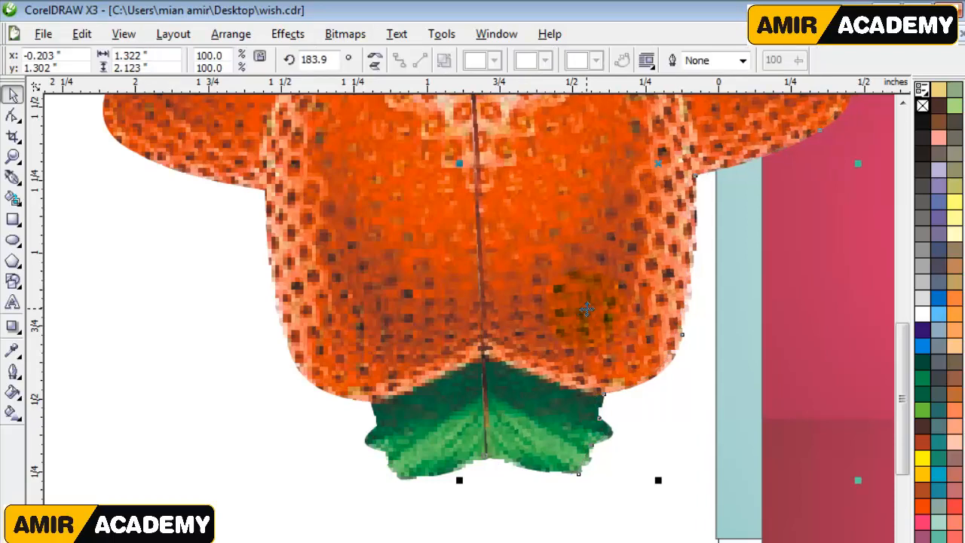
pyautogui.scroll(-2, 385, 287)
pyautogui.click(291, 425)
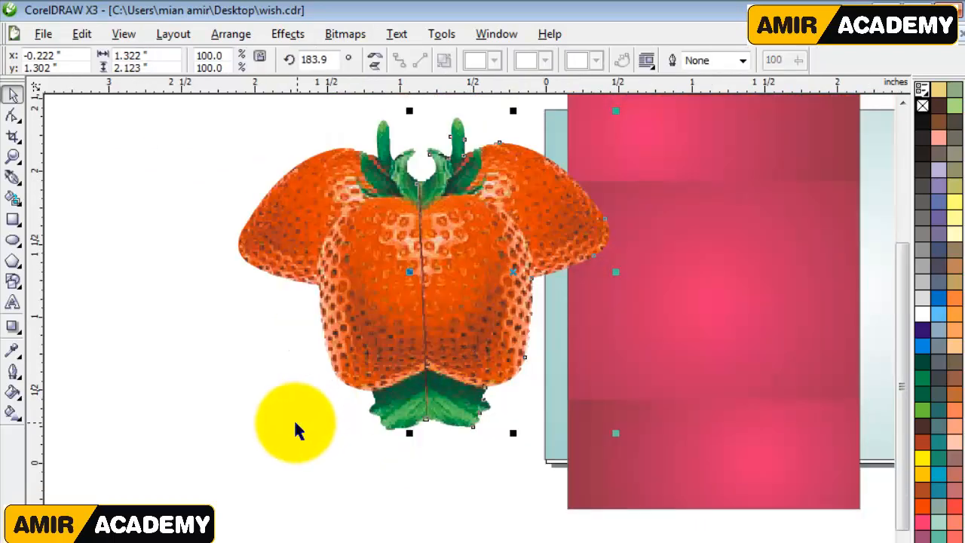
# Group both strawberry halves and place them, scaled to about 35.6%, above the pink panel beside the juice glass.
pyautogui.scroll(-2, 453, 317)
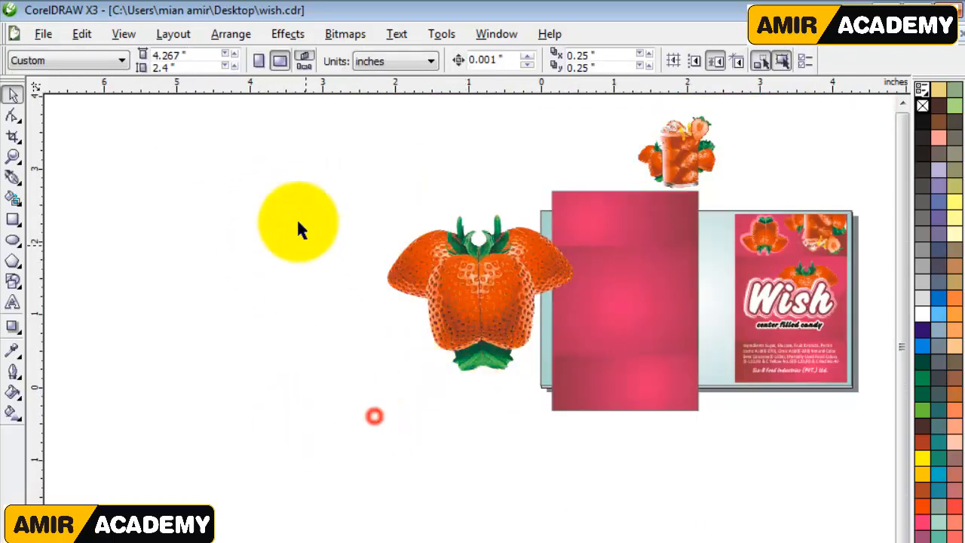
pyautogui.moveTo(267, 183); pyautogui.dragTo(623, 443)
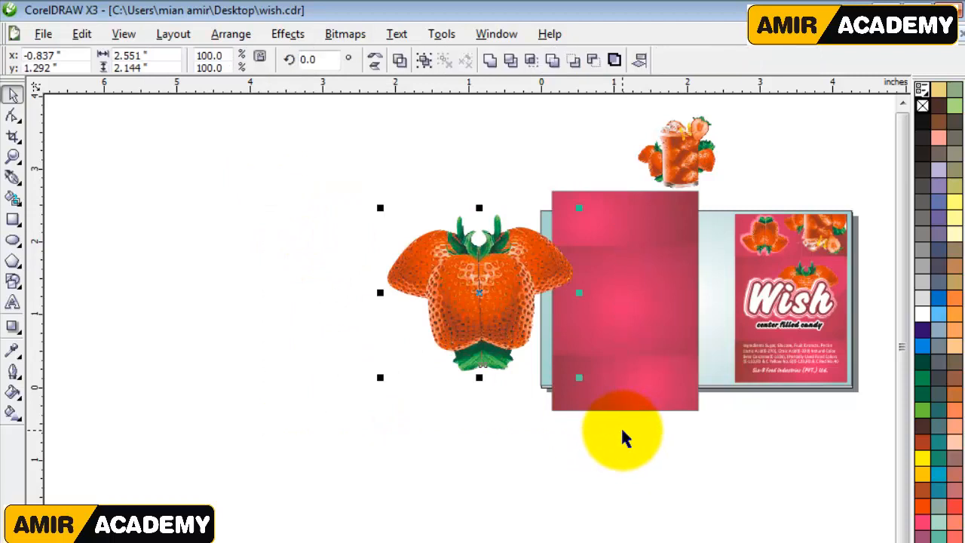
pyautogui.moveTo(491, 294); pyautogui.dragTo(466, 352)
pyautogui.moveTo(558, 436); pyautogui.dragTo(500, 417)
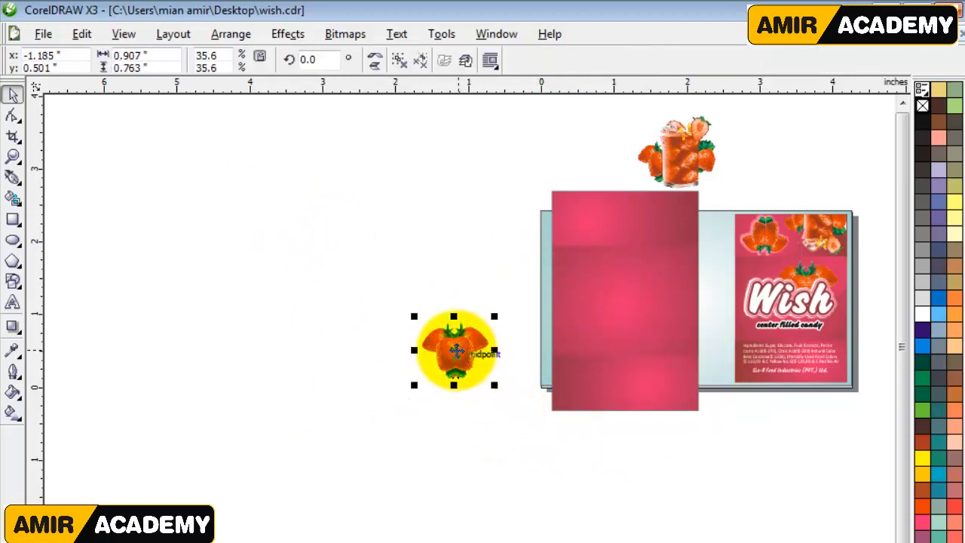
pyautogui.moveTo(455, 341); pyautogui.dragTo(600, 160)
# Add the text "Wish" in 24 pt Arial on the middle band of the pink panel.
pyautogui.press('z')
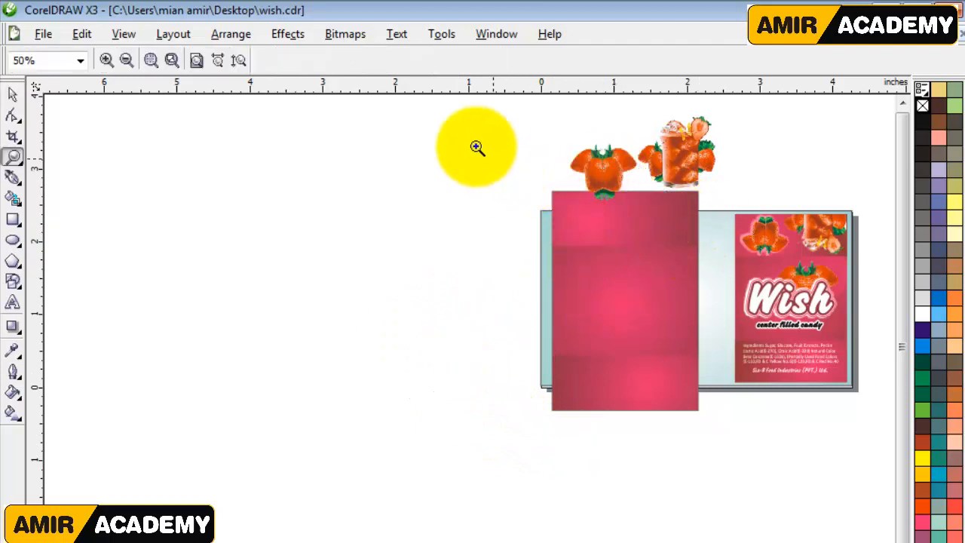
pyautogui.moveTo(735, 290); pyautogui.dragTo(739, 324)
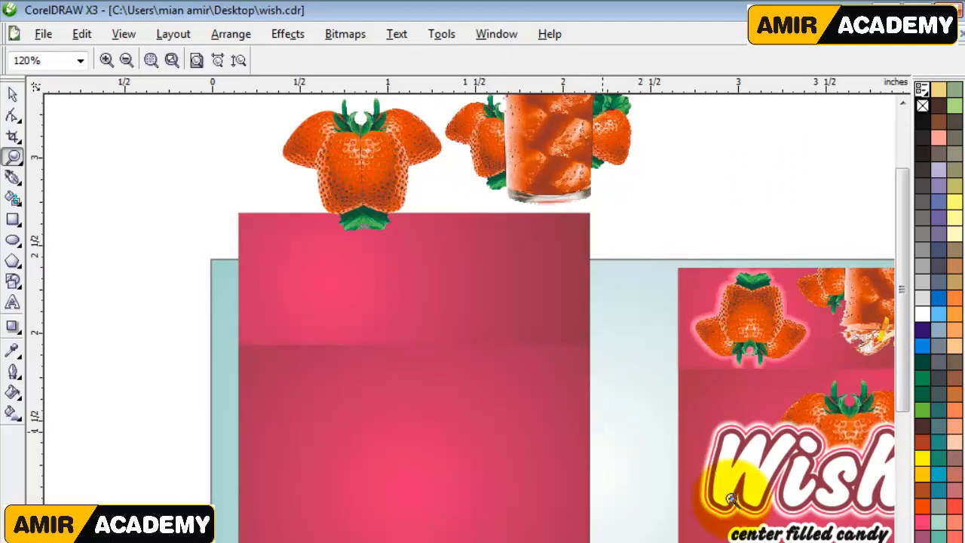
pyautogui.hscroll(1, 469, 317)
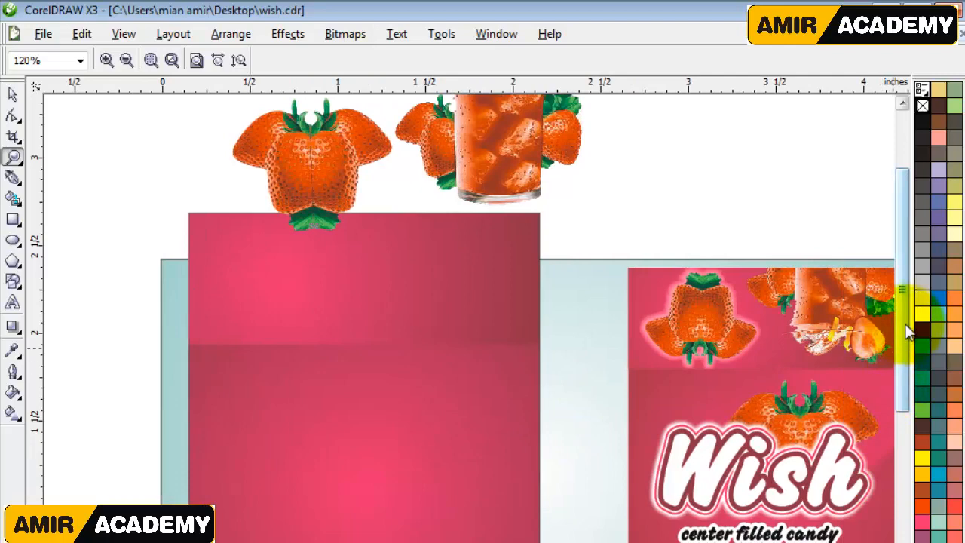
pyautogui.moveTo(905, 325); pyautogui.dragTo(904, 413)
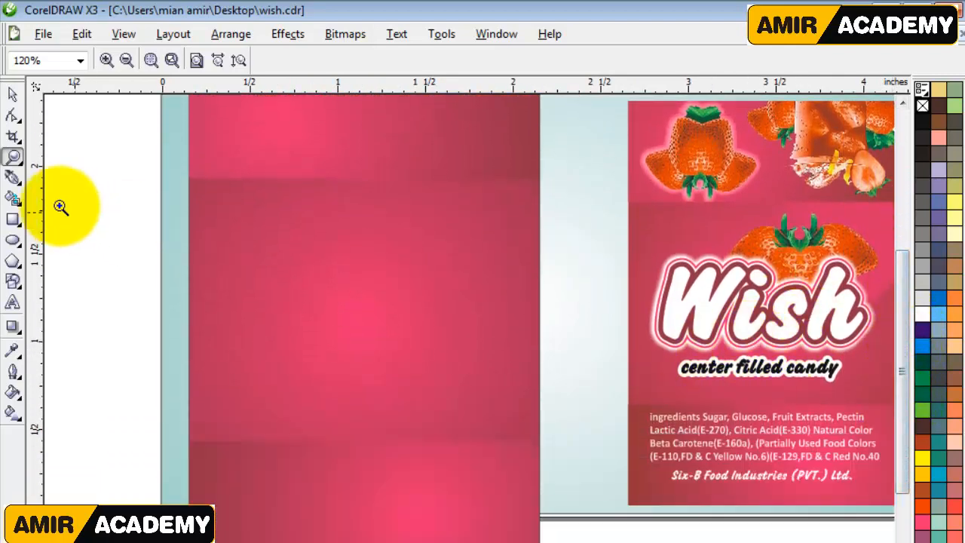
pyautogui.click(13, 93)
pyautogui.click(98, 295)
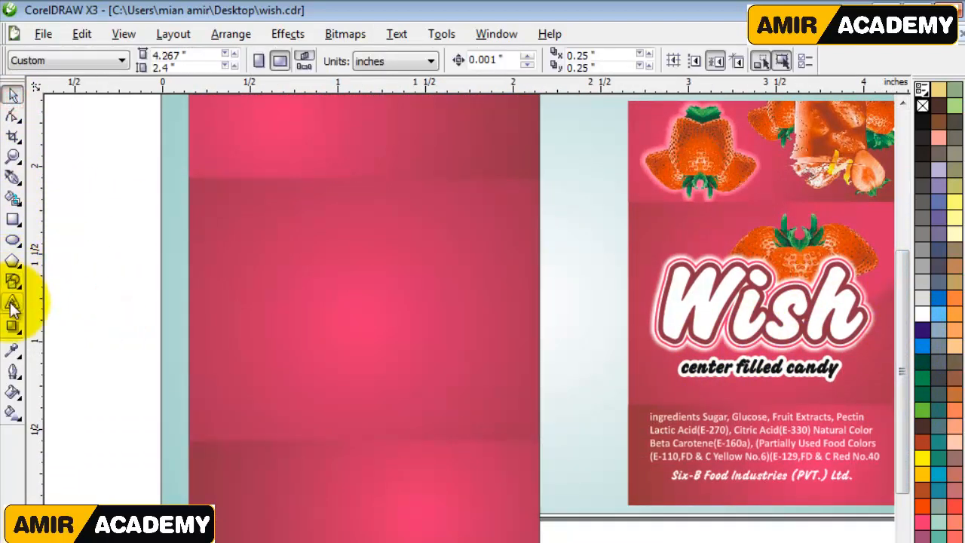
pyautogui.click(13, 302)
pyautogui.click(129, 343)
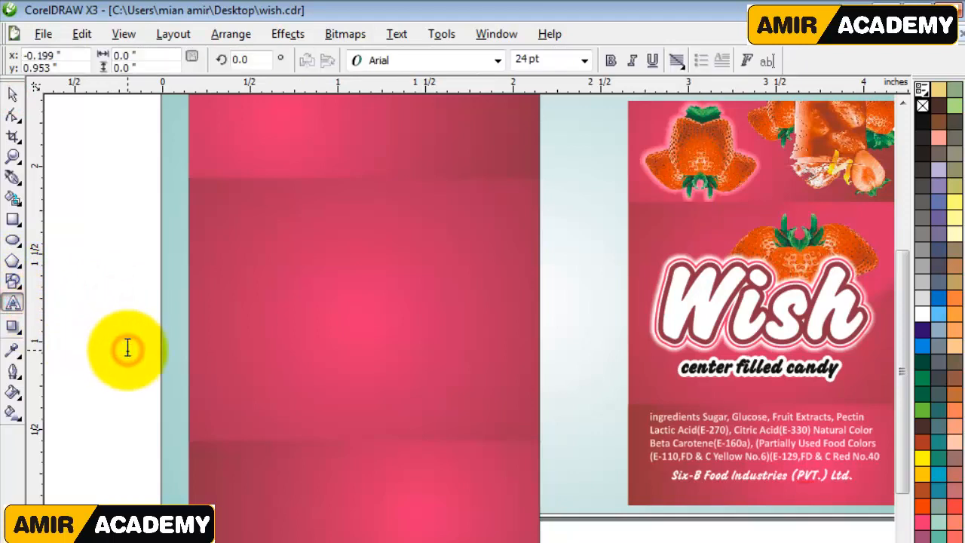
pyautogui.click(223, 304)
pyautogui.write('W')
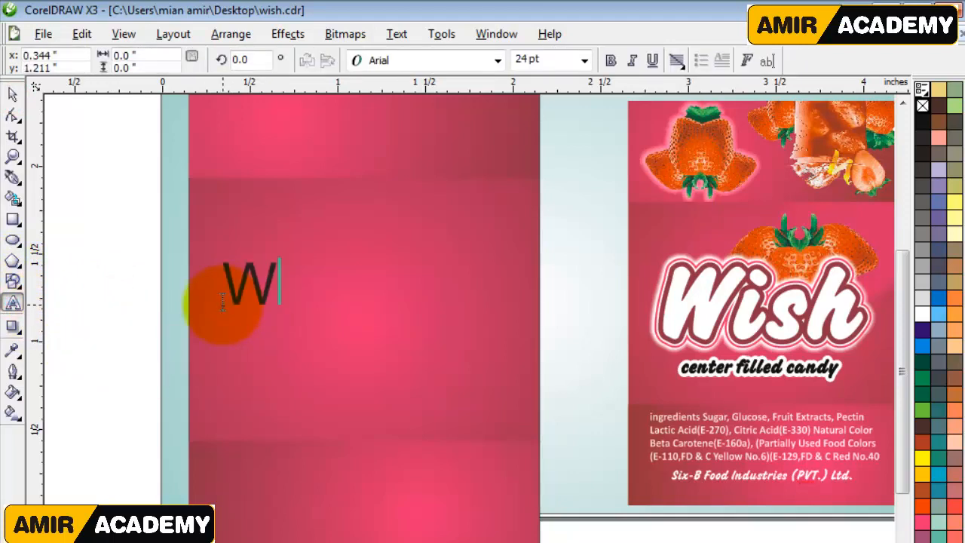
pyautogui.write('ish')
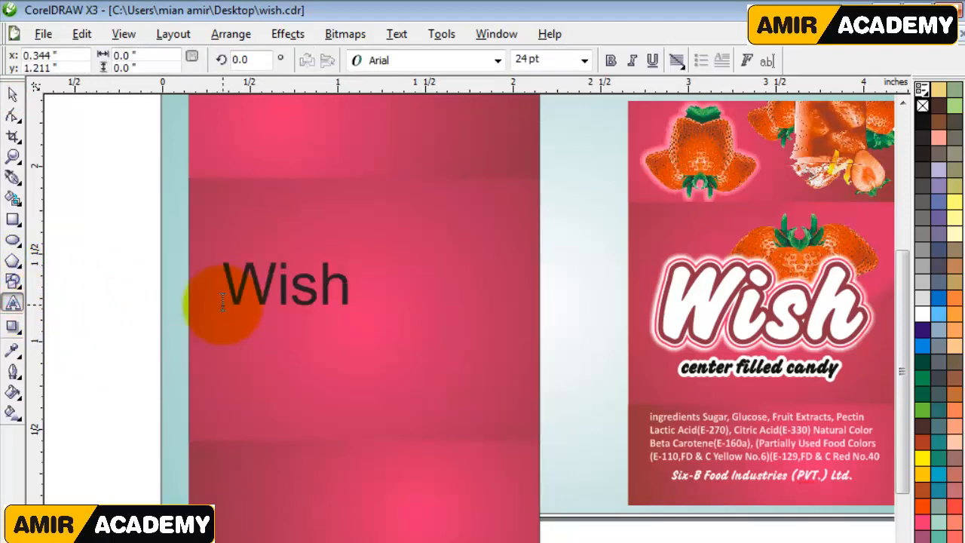
# Set the "Wish" text in Challenge Extra Bold and scale it up to about 63 pt across the middle band.
pyautogui.click(13, 95)
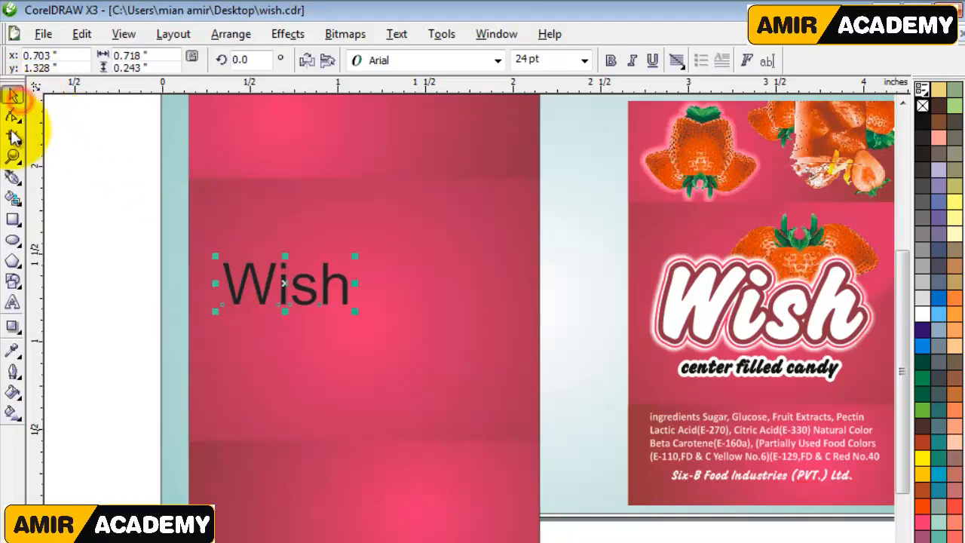
pyautogui.click(432, 62)
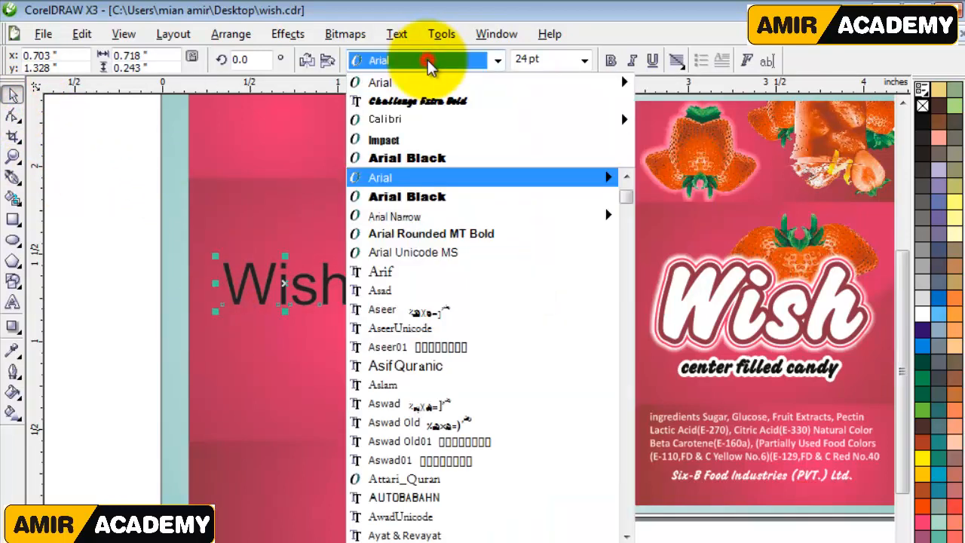
pyautogui.click(427, 103)
pyautogui.moveTo(343, 317); pyautogui.dragTo(518, 410)
pyautogui.moveTo(351, 353); pyautogui.dragTo(333, 355)
pyautogui.moveTo(495, 262); pyautogui.dragTo(498, 259)
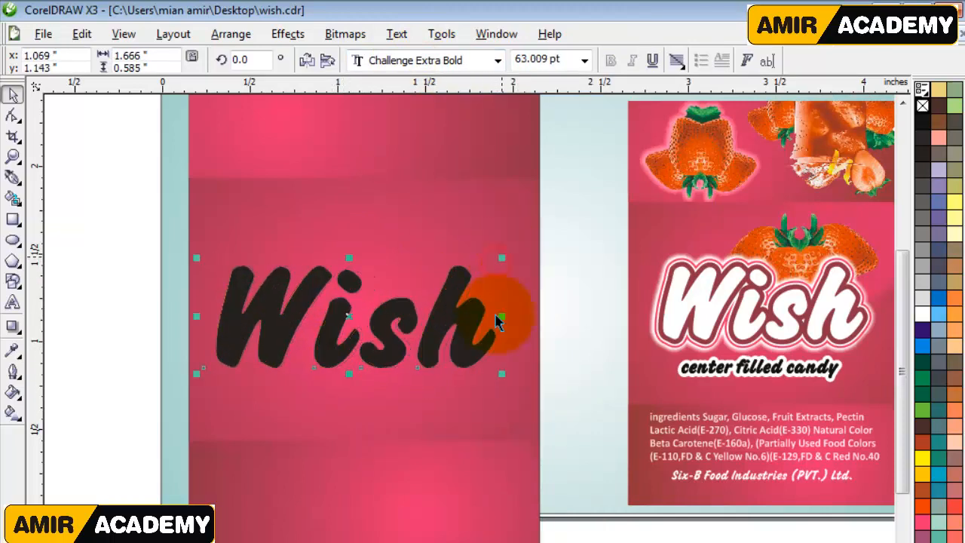
# Try aligning the "Wish" text with the pink panel's centre and move it back out over the panel's right edge.
pyautogui.click(387, 404)
pyautogui.press('e')
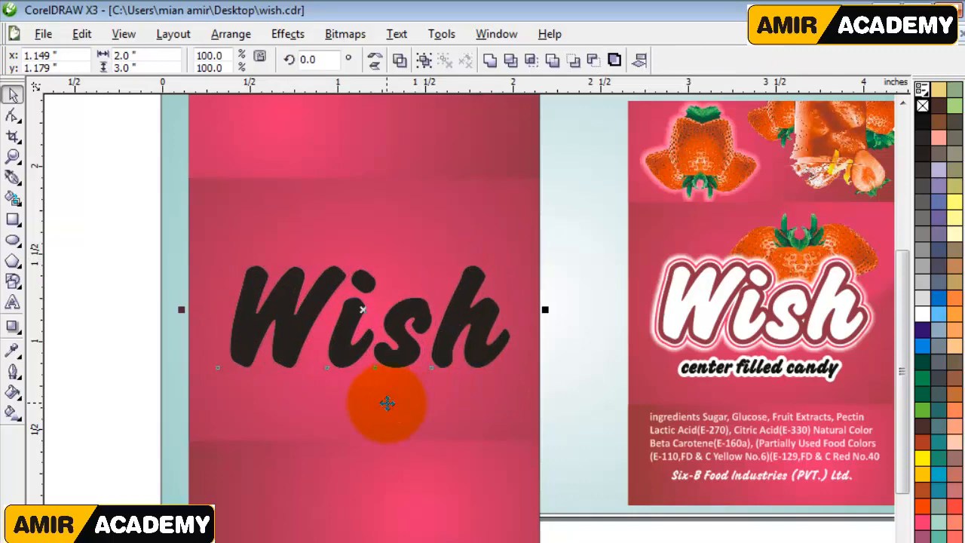
pyautogui.click(61, 419)
pyautogui.moveTo(294, 329); pyautogui.dragTo(321, 263)
pyautogui.moveTo(370, 247); pyautogui.dragTo(445, 246)
pyautogui.moveTo(524, 260); pyautogui.dragTo(651, 264)
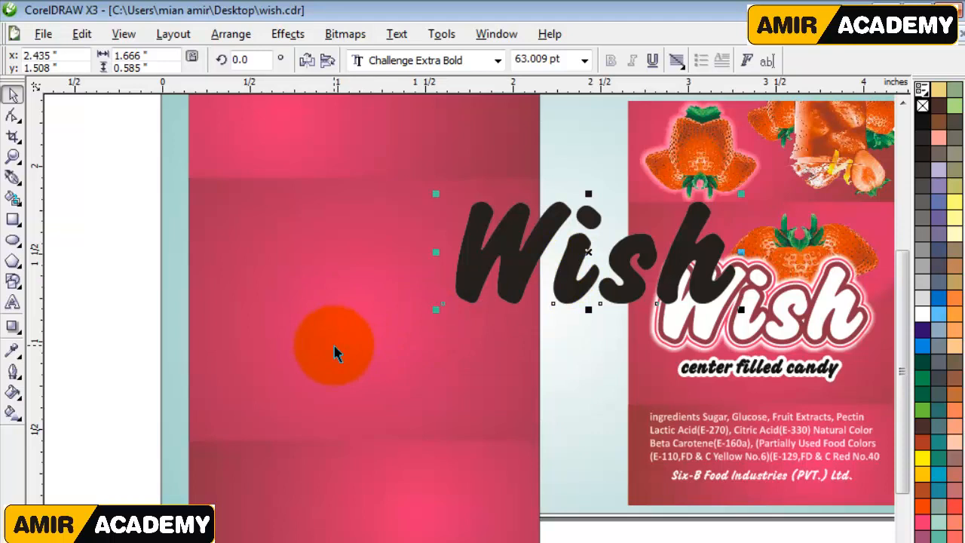
# Centre the "Wish" text horizontally and vertically on the pink panel.
pyautogui.click(336, 354)
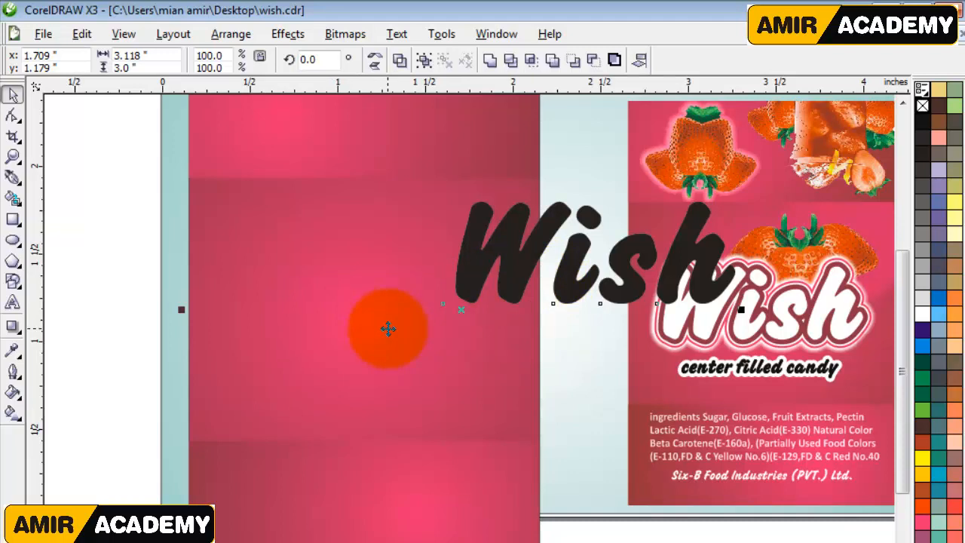
pyautogui.press('c')
pyautogui.press('e')
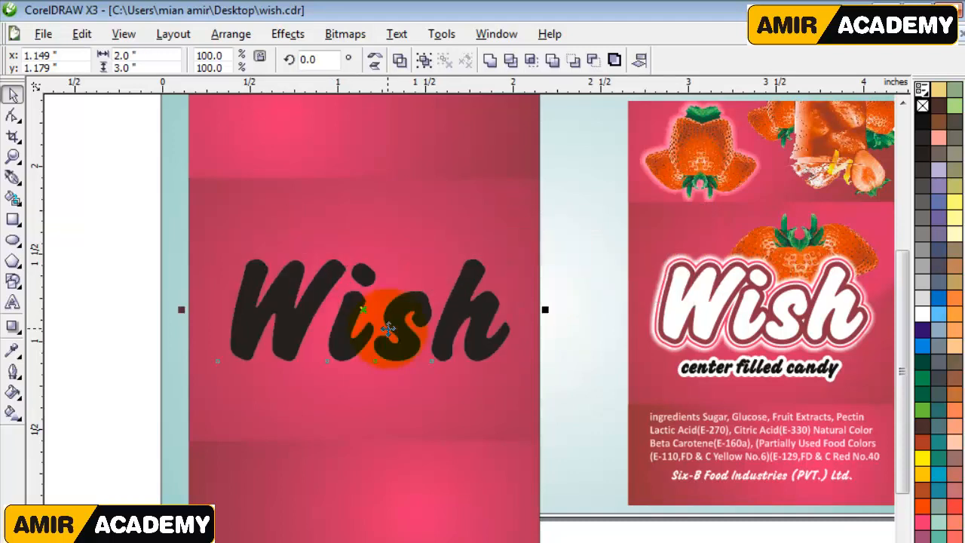
pyautogui.click(94, 290)
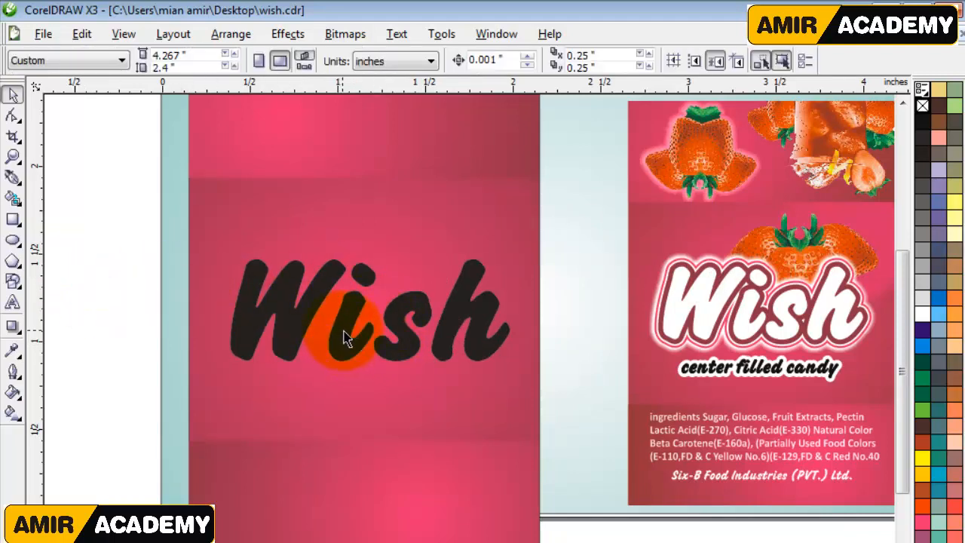
# Fill the "Wish" text with white.
pyautogui.click(356, 336)
pyautogui.click(923, 322)
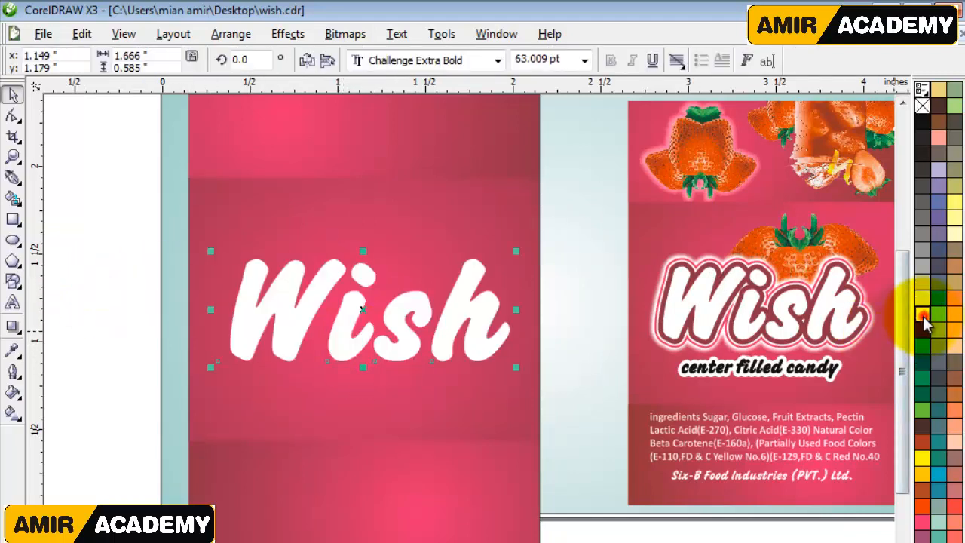
pyautogui.click(112, 321)
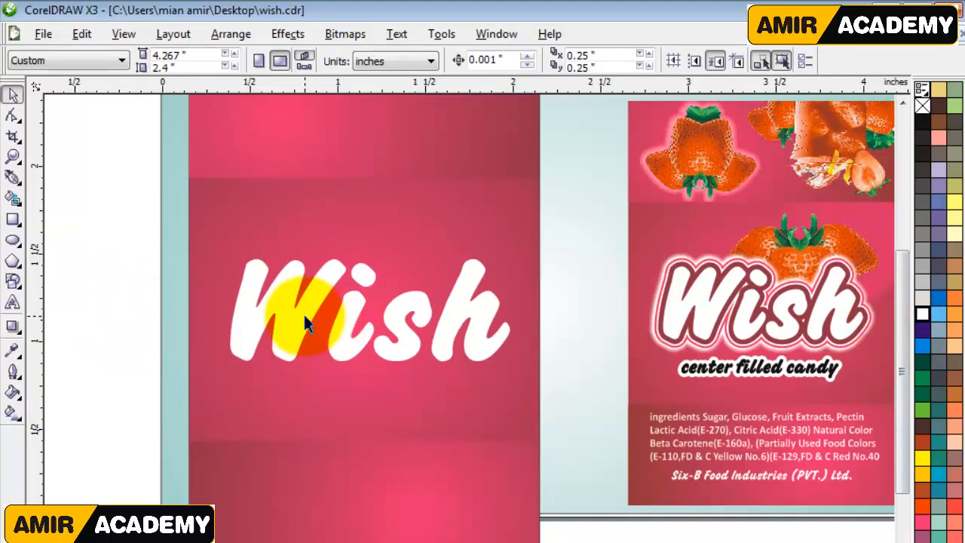
# Convert the white "Wish" text to curves and give it a 4.0 pt outline.
pyautogui.click(284, 328)
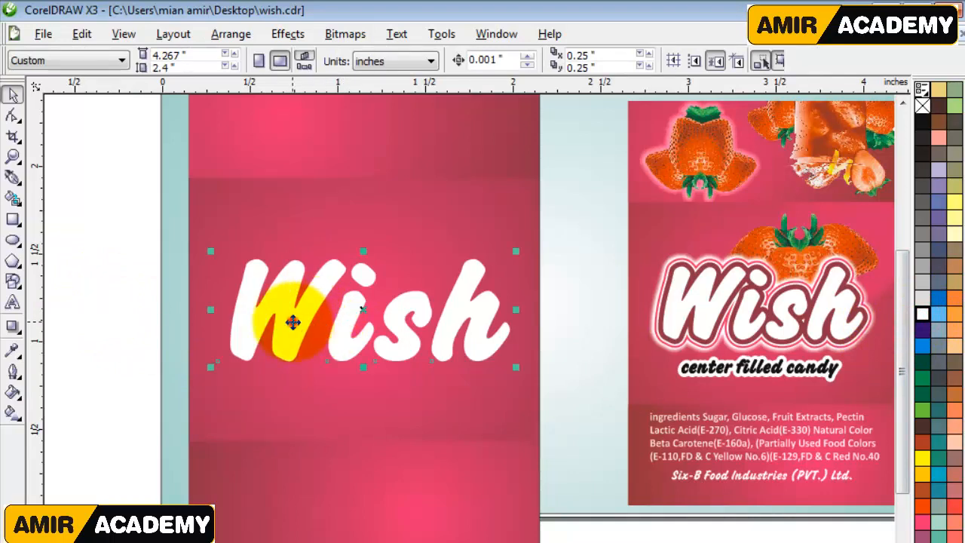
pyautogui.click(127, 341)
pyautogui.click(298, 316)
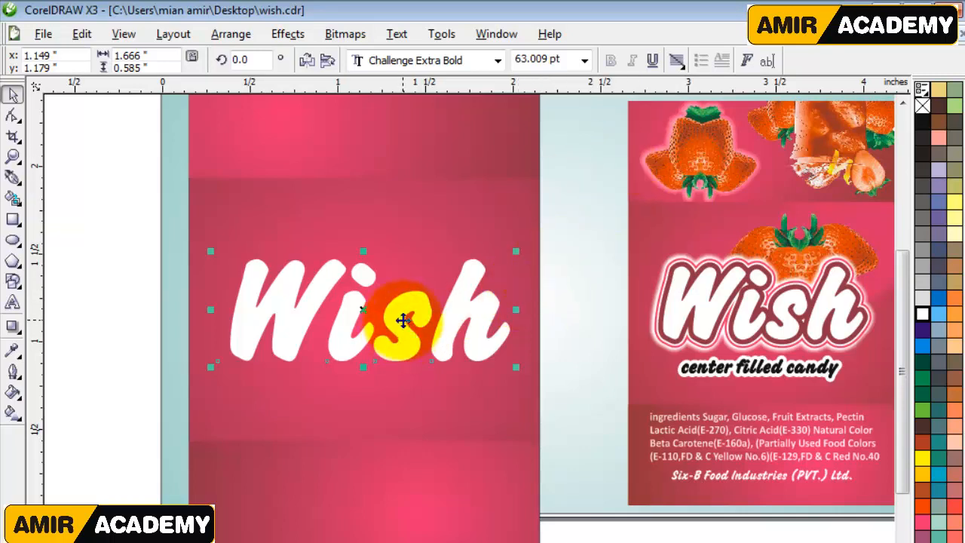
pyautogui.hotkey('ctrl', 'q')
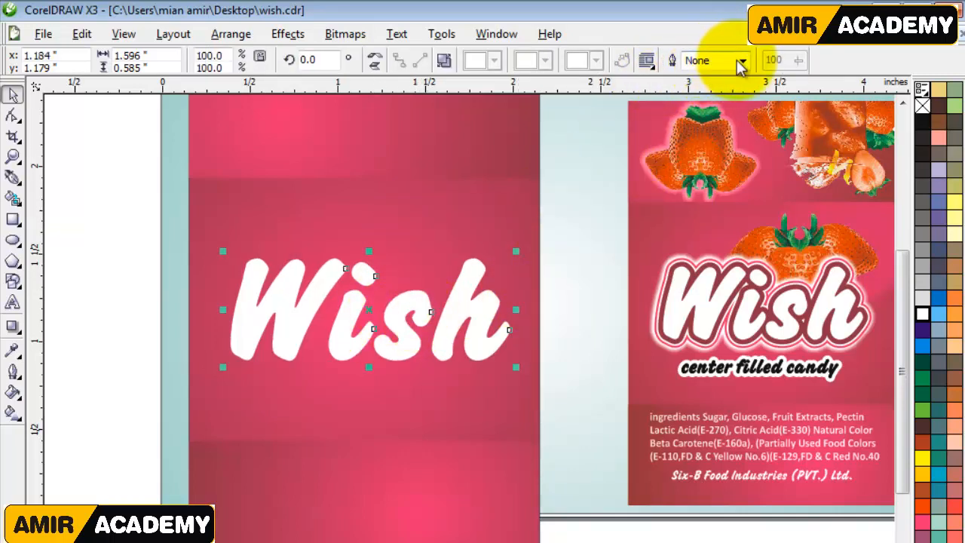
pyautogui.click(742, 62)
pyautogui.click(713, 146)
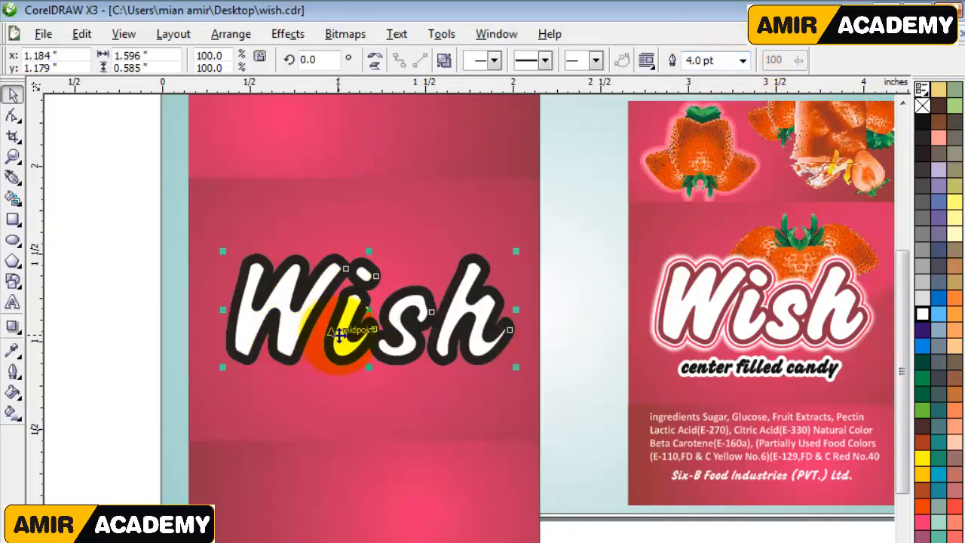
# Set the lettering's outline to sit behind the fill and scale with the image, with rounded corners and rounded line caps.
pyautogui.press('F12')
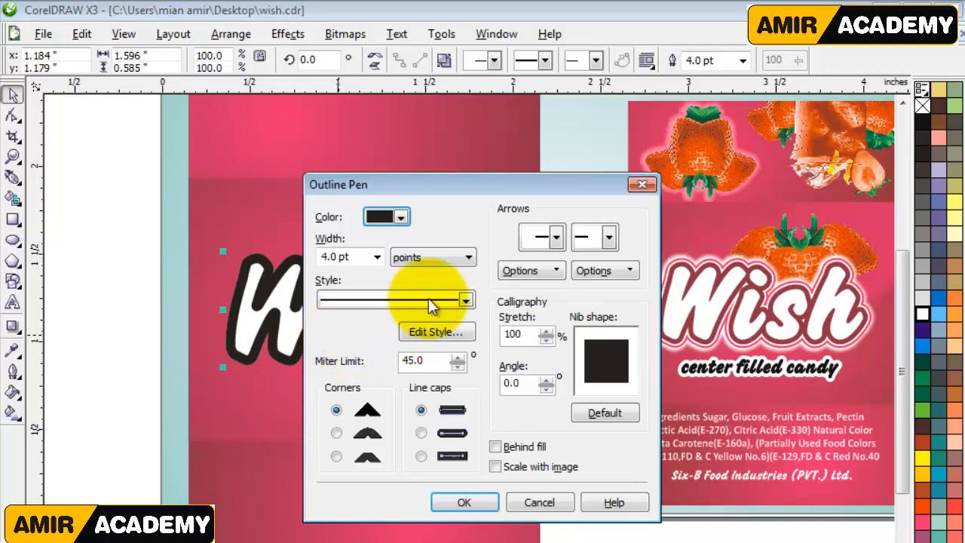
pyautogui.click(509, 448)
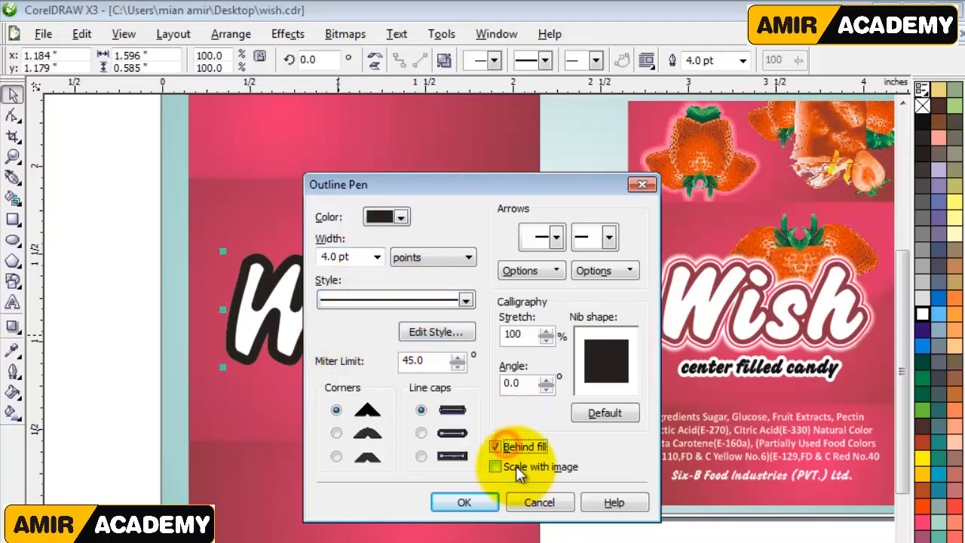
pyautogui.click(506, 467)
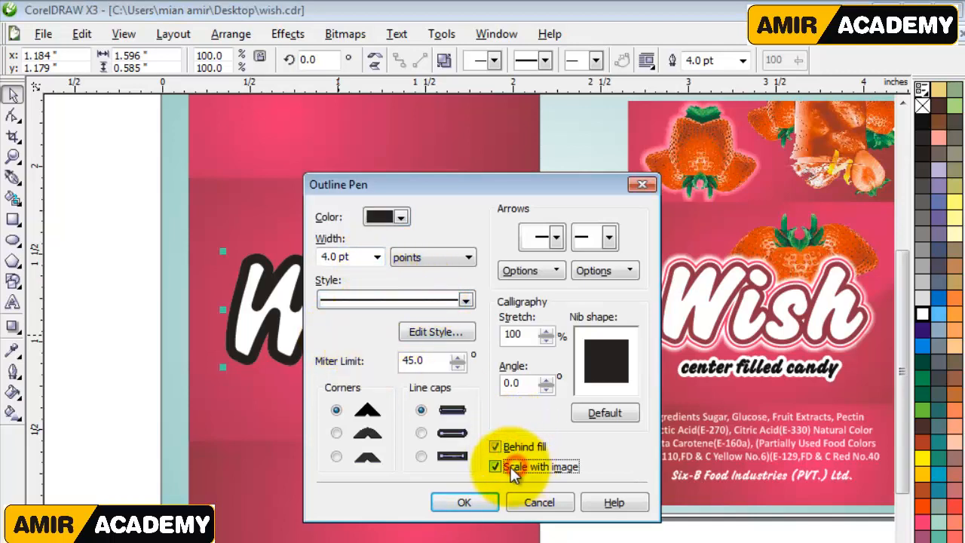
pyautogui.click(421, 432)
pyautogui.click(336, 435)
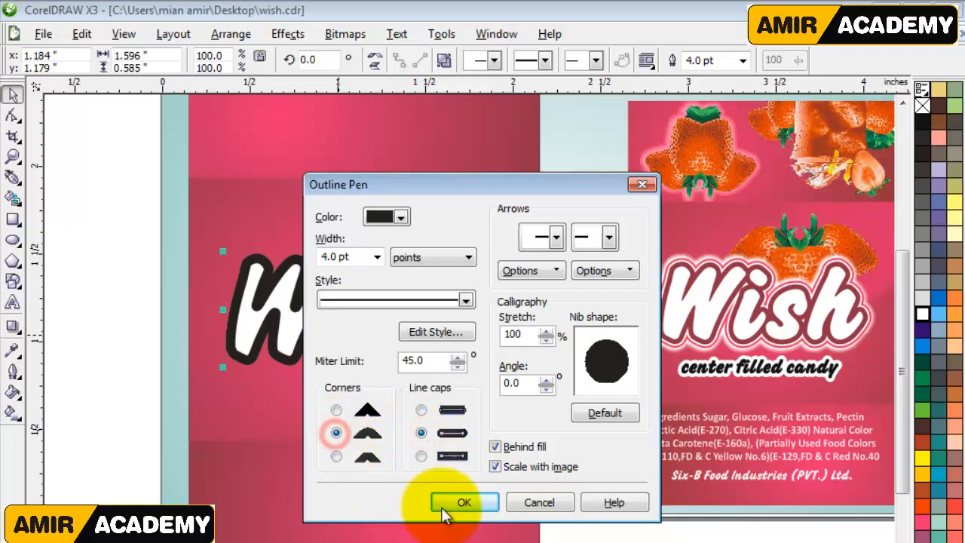
pyautogui.click(460, 504)
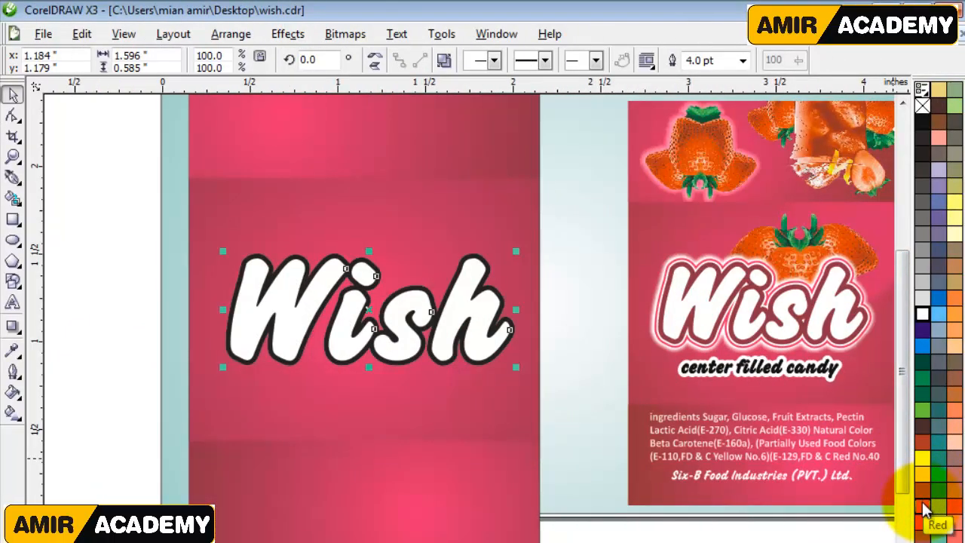
# Colour the "Wish" outline the wrapper's dark red and widen it to 5 pt.
pyautogui.click(926, 530)
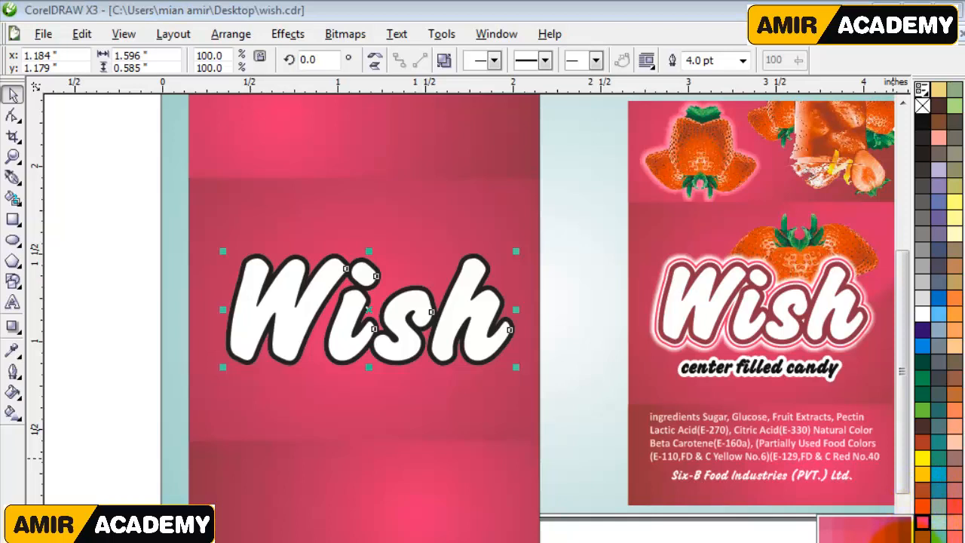
pyautogui.rightClick(909, 537)
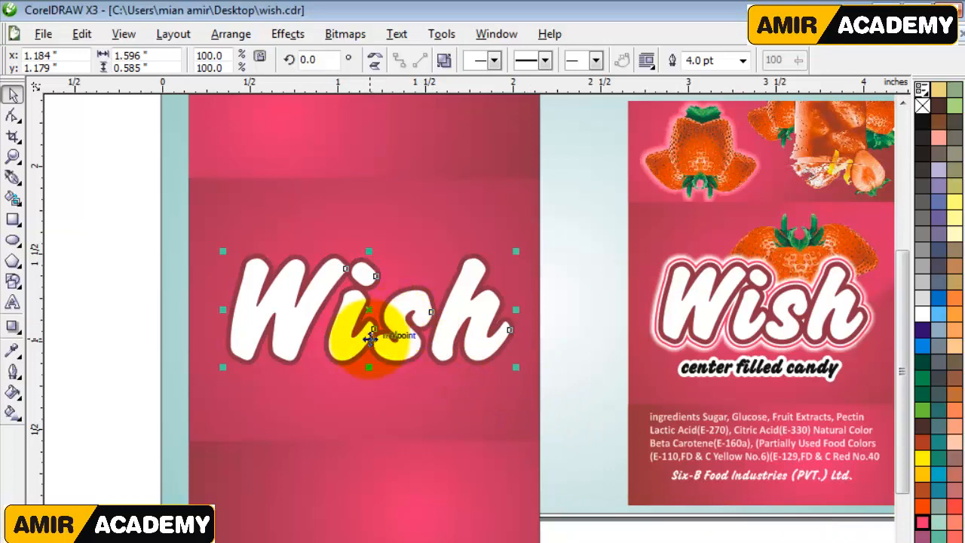
pyautogui.scroll(1, 371, 339)
pyautogui.moveTo(904, 361); pyautogui.dragTo(904, 368)
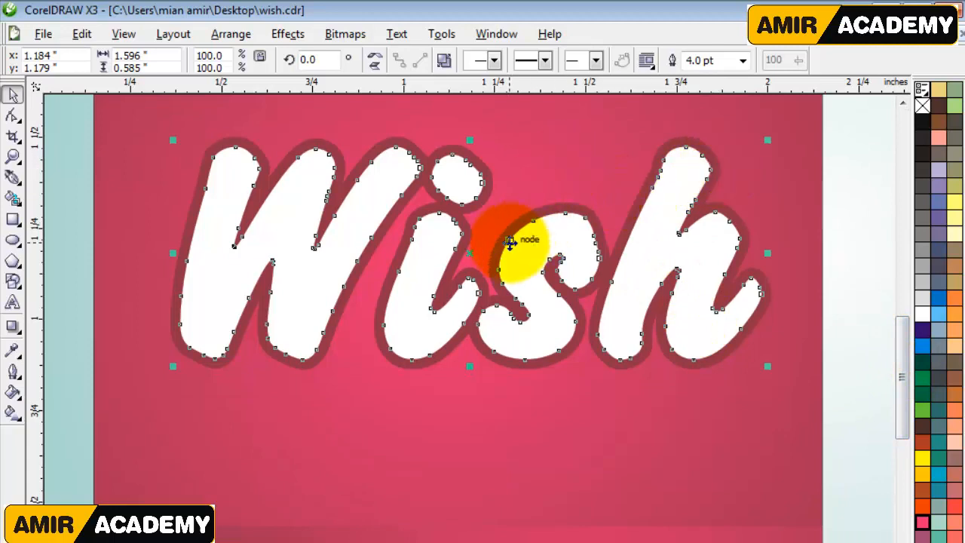
pyautogui.press('F12')
pyautogui.doubleClick(359, 258)
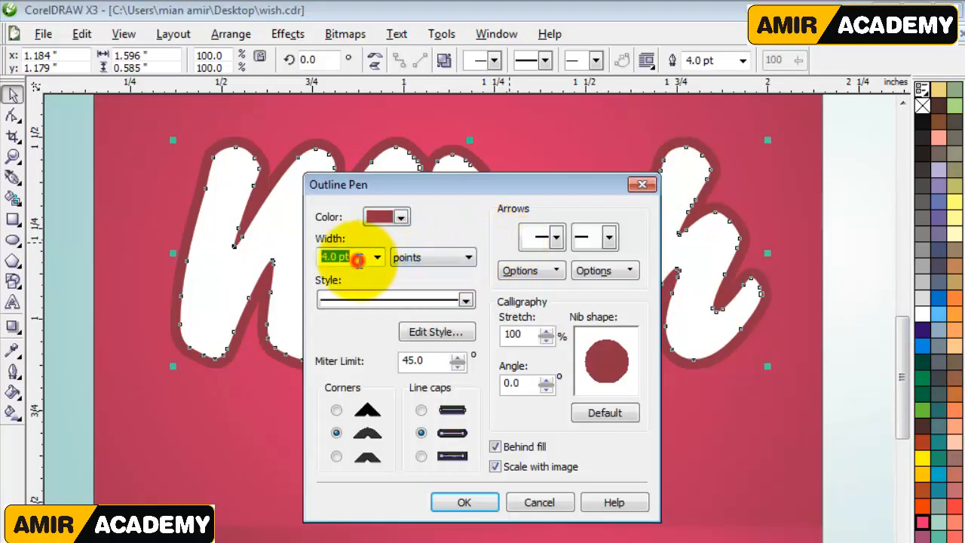
pyautogui.write('5')
pyautogui.press('Return')
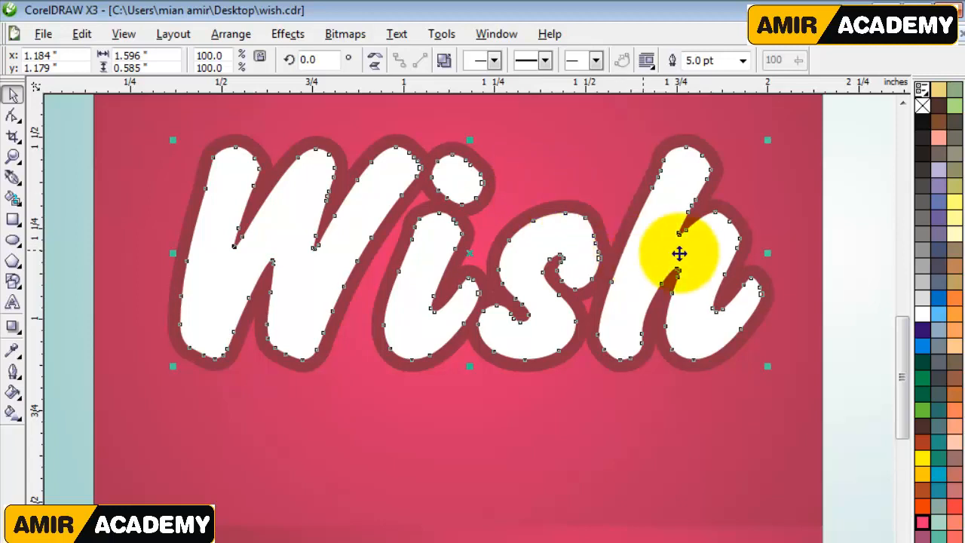
# Place a white-outlined duplicate of the lettering behind the dark red one and set its outline width to 8 pt.
pyautogui.rightClick(922, 316)
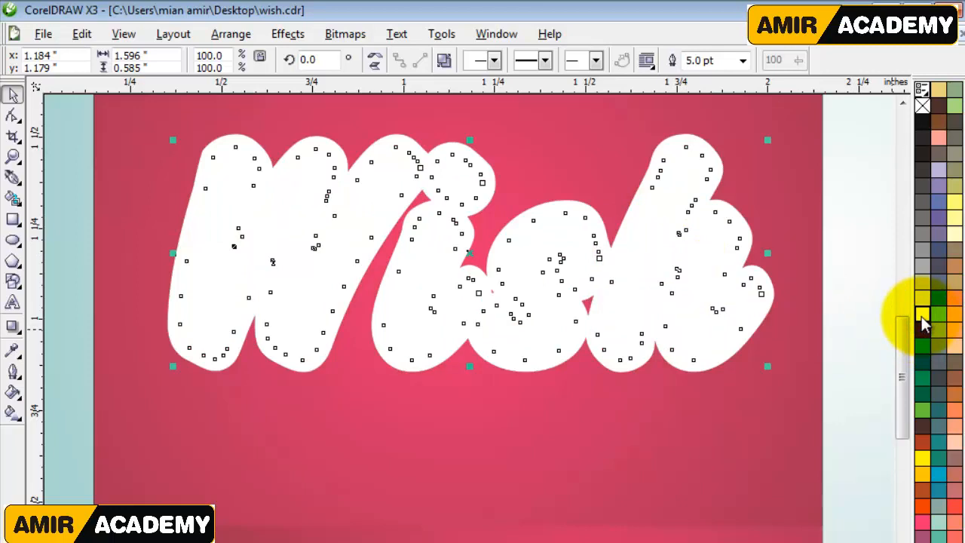
pyautogui.hotkey('ctrl', 'z')
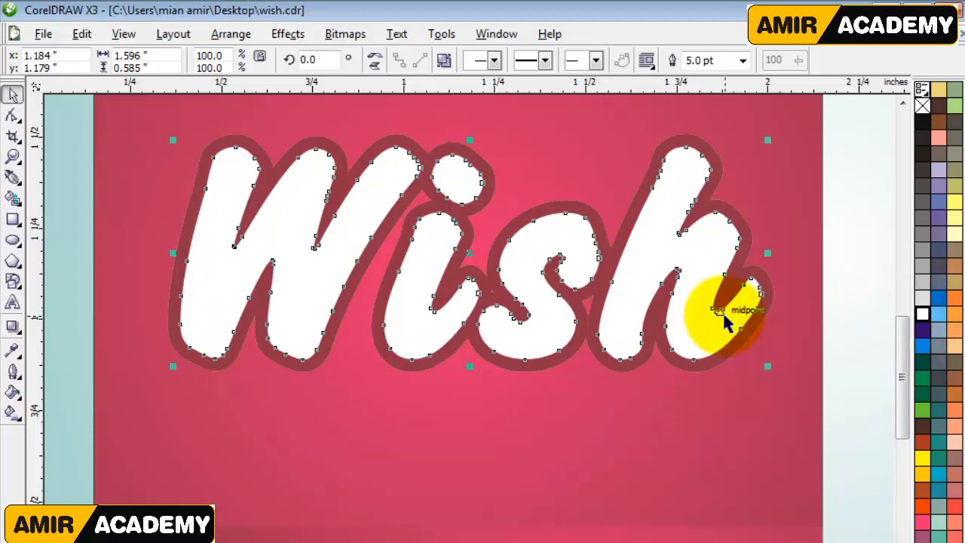
pyautogui.press('F12')
pyautogui.click(367, 255)
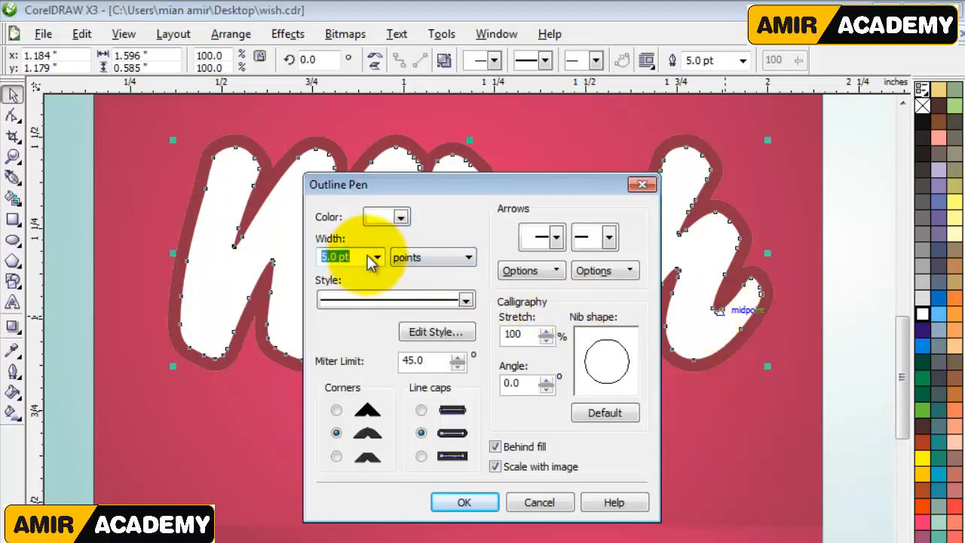
pyautogui.press('Return')
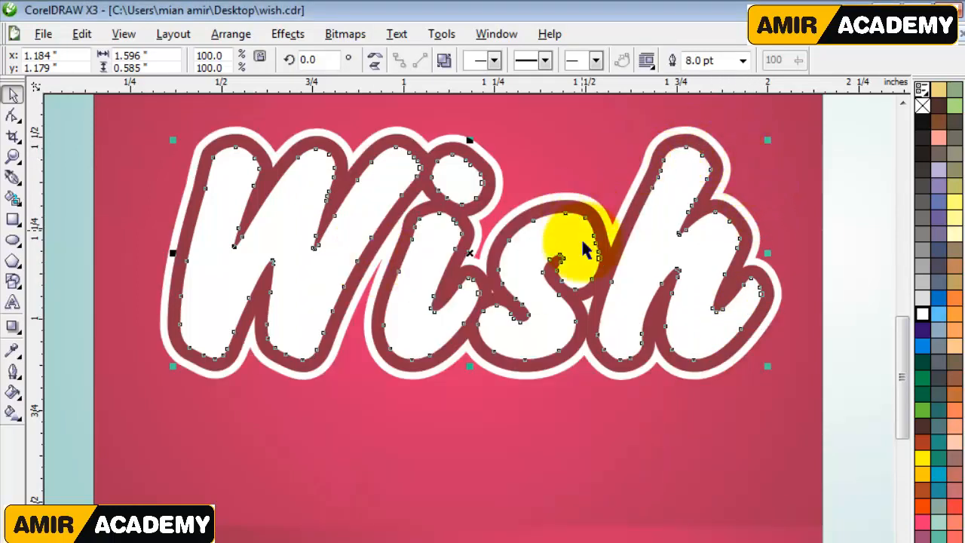
# Widen the white outline behind the "Wish" lettering to 9 pt.
pyautogui.press('F12')
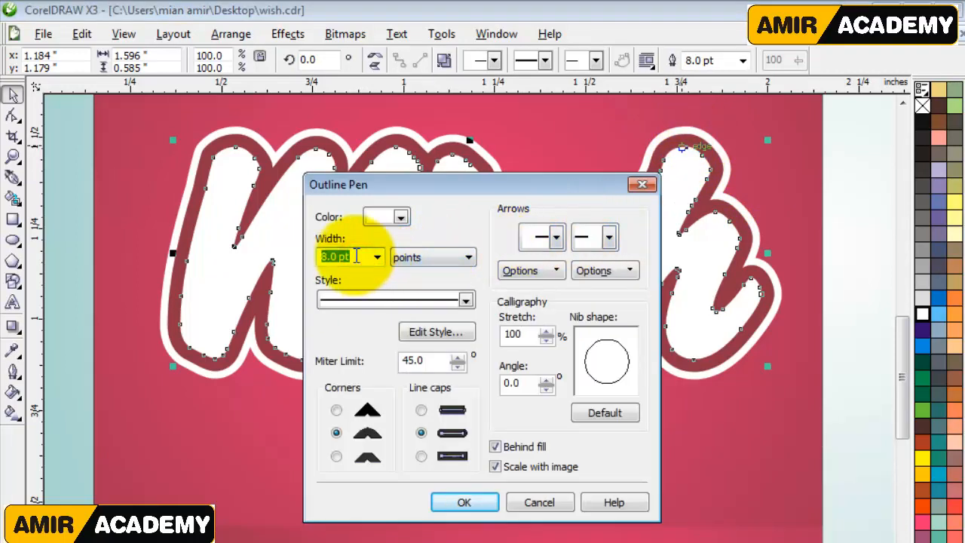
pyautogui.write('9')
pyautogui.press('Return')
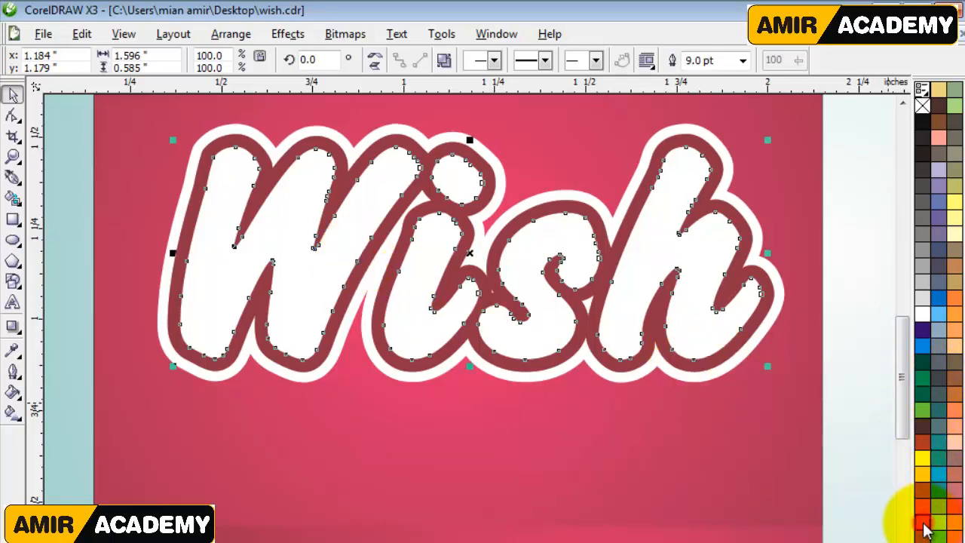
# Place a pink-outlined duplicate of the lettering behind the white-outlined one and set its outline width to 12 pt.
pyautogui.click(924, 524)
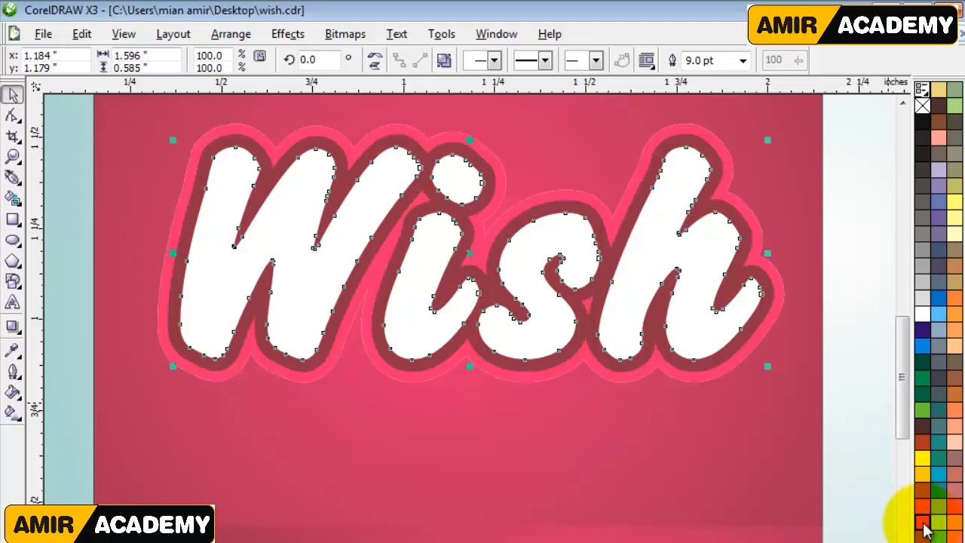
pyautogui.hotkey('ctrl', 'z')
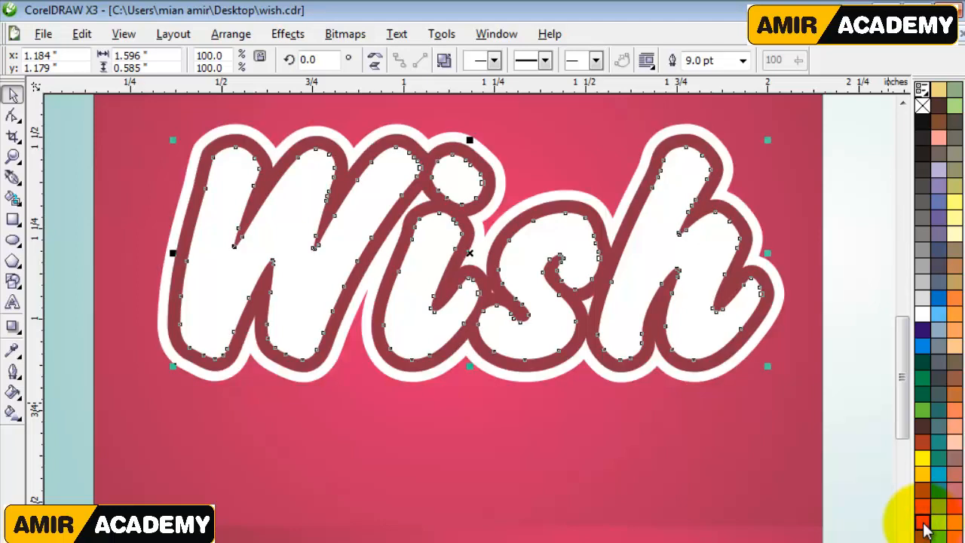
pyautogui.press('F12')
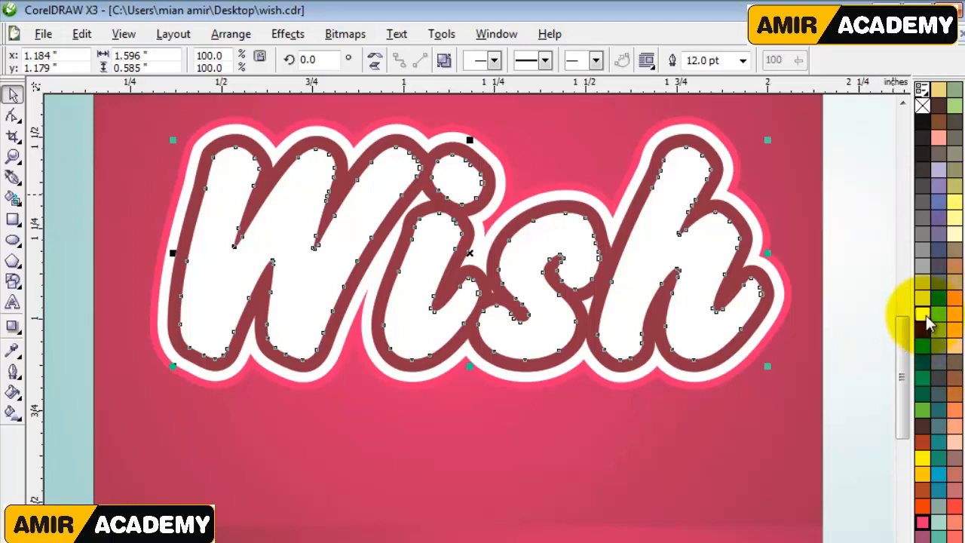
# Place another white-outlined duplicate behind the pink-outlined lettering and set its outline width to 15 pt.
pyautogui.rightClick(926, 317)
pyautogui.press('F12')
pyautogui.click(364, 258)
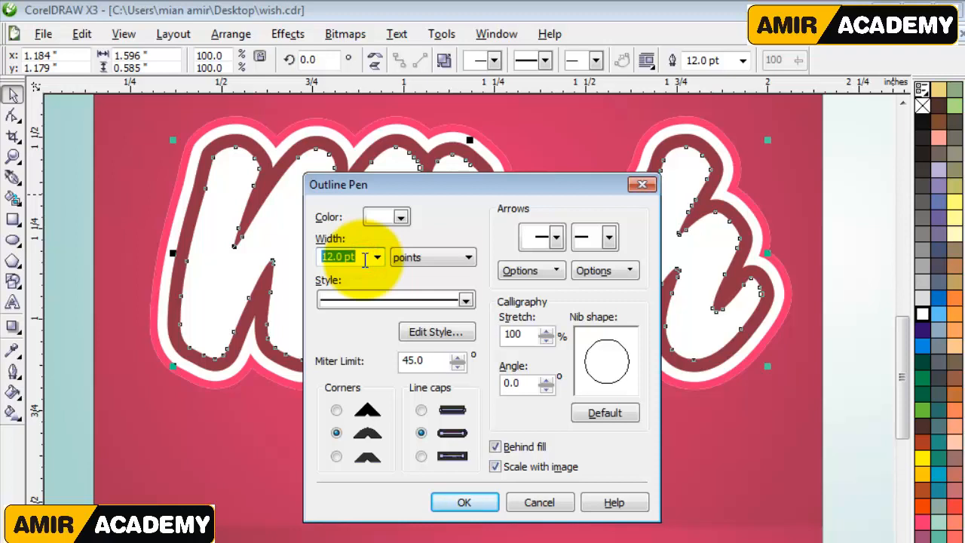
pyautogui.press('Return')
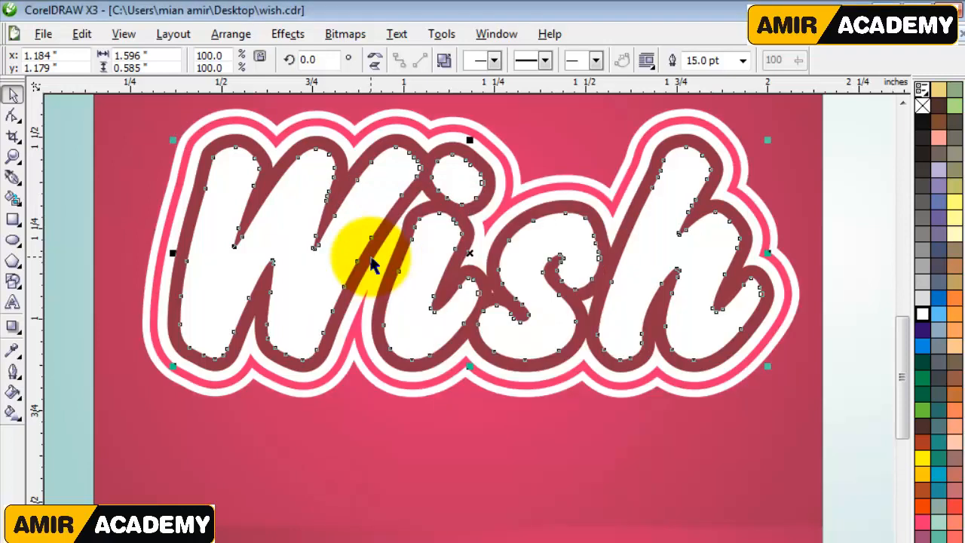
# Widen the outermost white outline behind the "Wish" lettering to 17 pt.
pyautogui.press('F12')
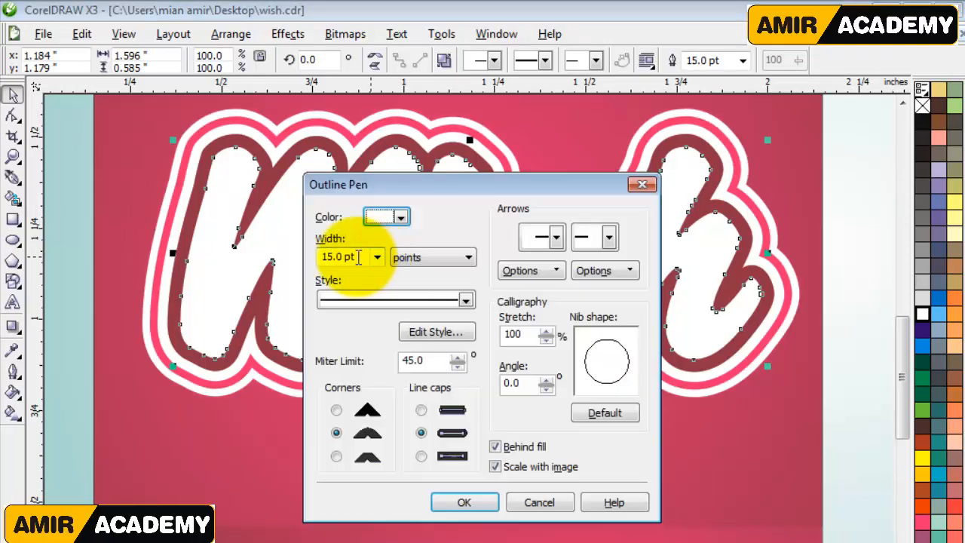
pyautogui.click(356, 257)
pyautogui.write('17')
pyautogui.press('Return')
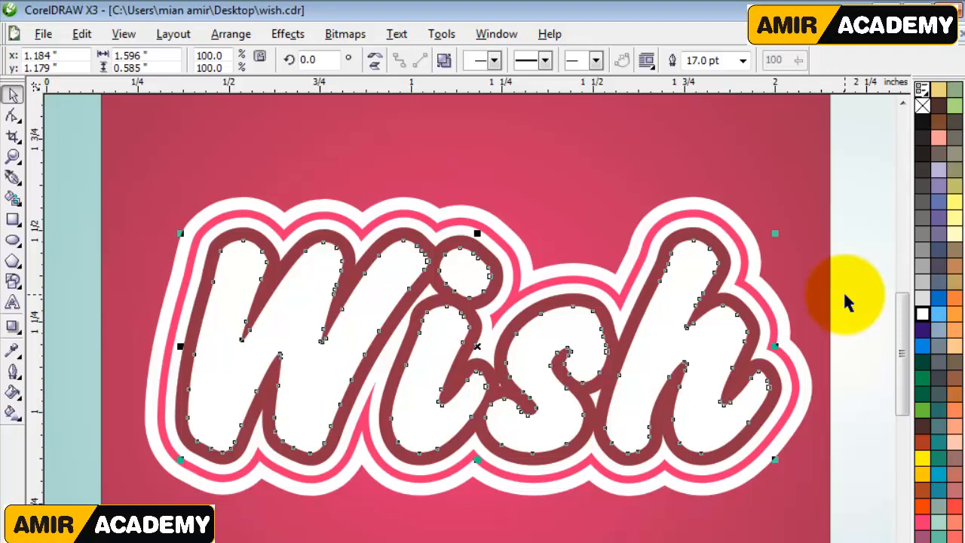
# Convert the outermost white-outlined "Wish" duplicate to a 300 dpi CMYK bitmap with anti-aliasing and a transparent background.
pyautogui.click(347, 35)
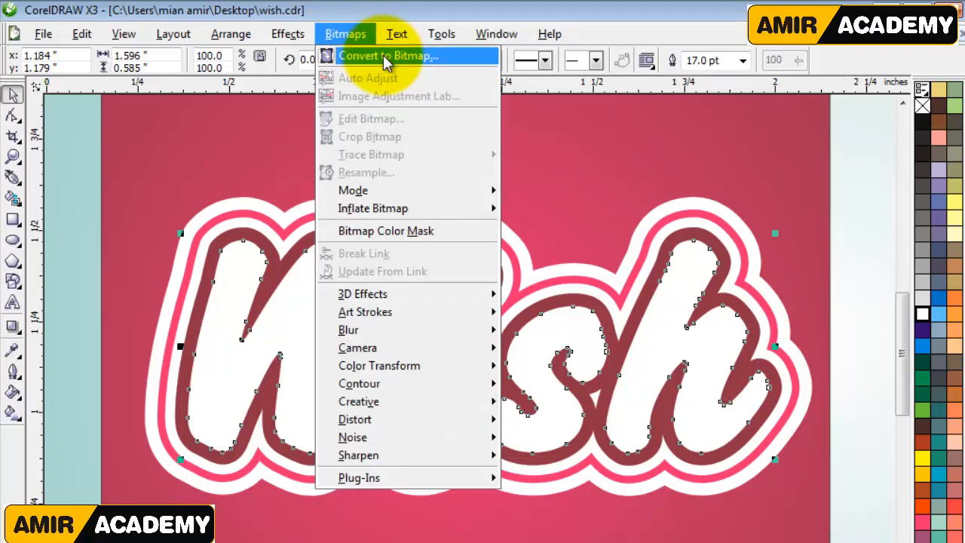
pyautogui.click(386, 58)
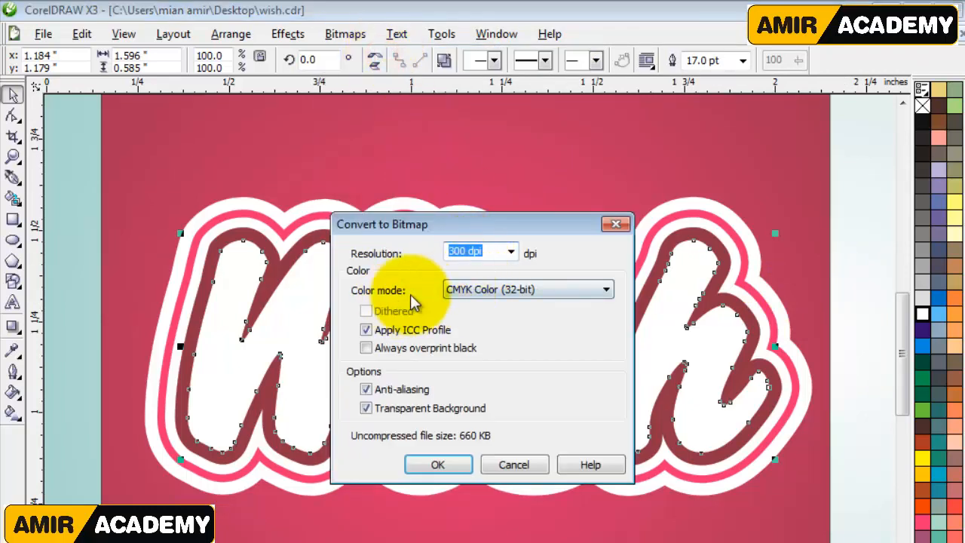
pyautogui.click(439, 465)
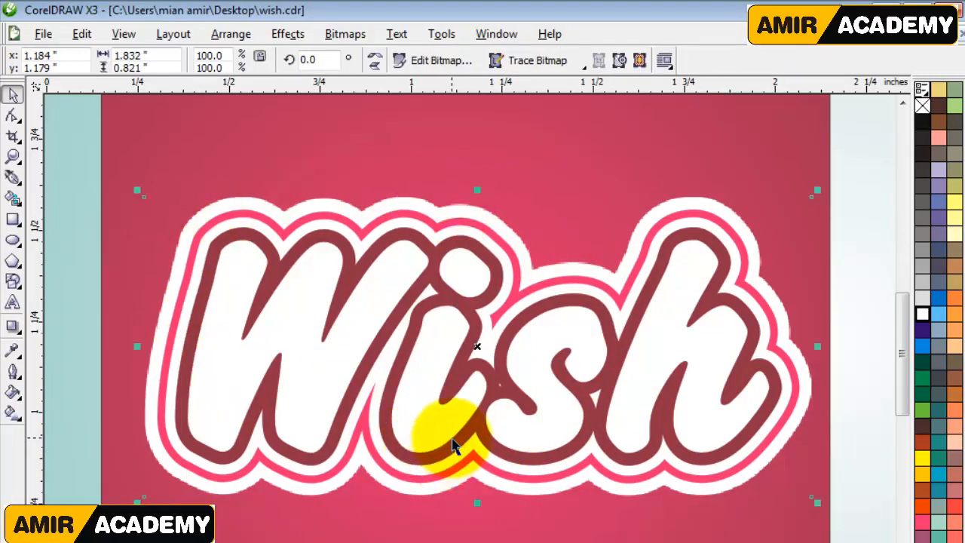
# Apply a Gaussian Blur with a radius of 8 pixels to the white bitmap behind the "Wish" lettering, previewing it live.
pyautogui.click(339, 36)
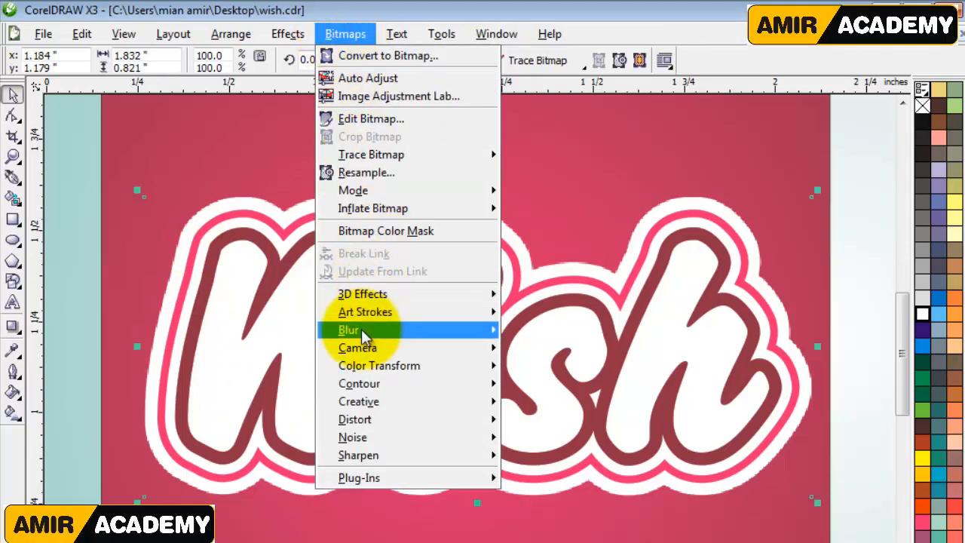
pyautogui.moveTo(361, 329)
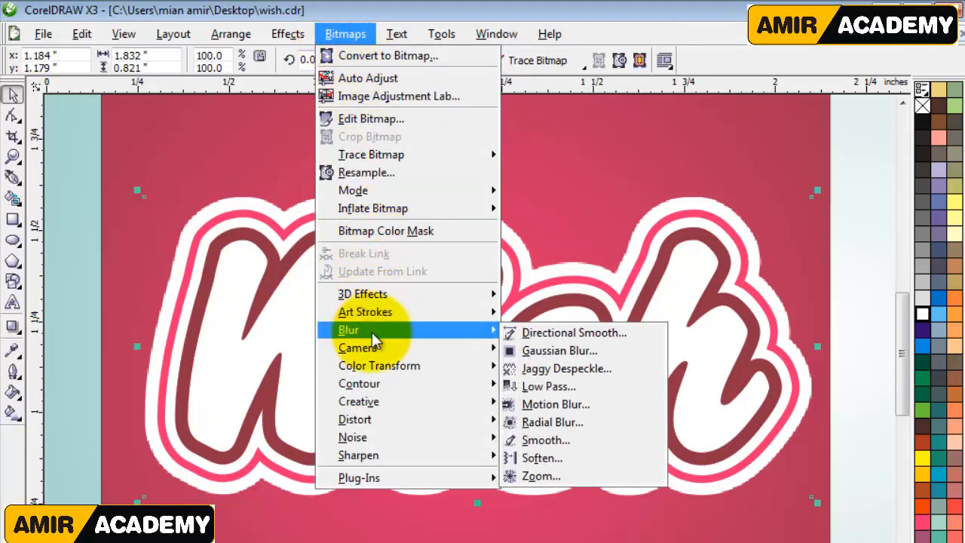
pyautogui.click(560, 362)
pyautogui.moveTo(463, 292); pyautogui.dragTo(730, 138)
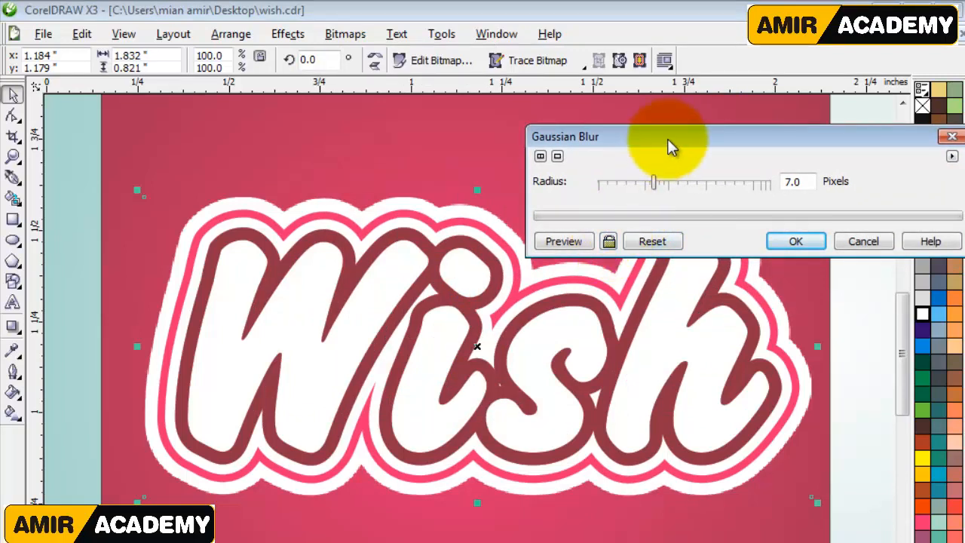
pyautogui.moveTo(668, 144); pyautogui.dragTo(672, 123)
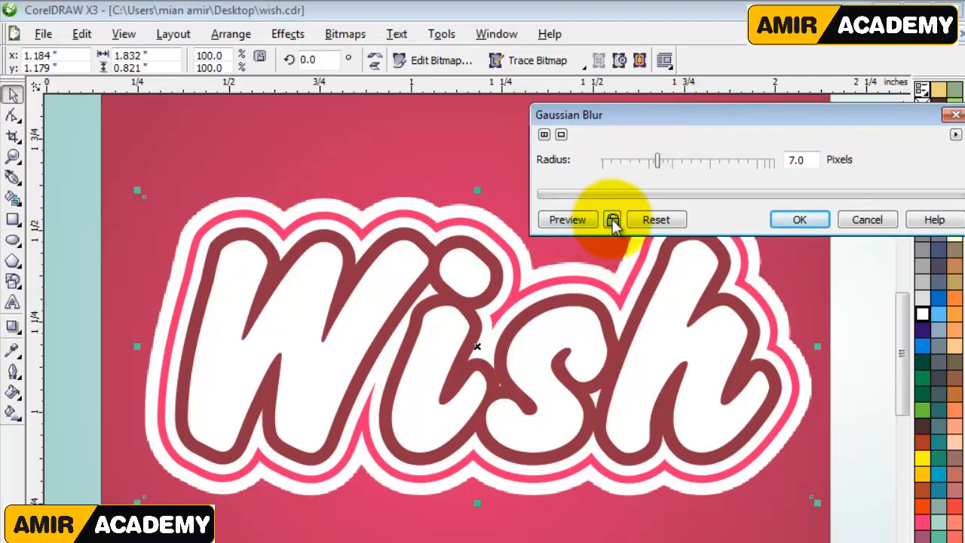
pyautogui.click(612, 220)
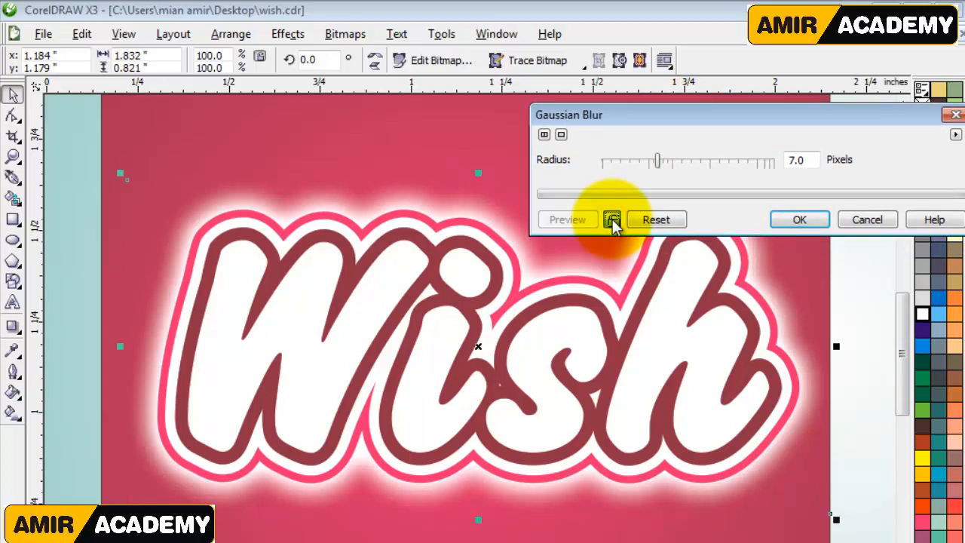
pyautogui.moveTo(812, 113); pyautogui.dragTo(861, 96)
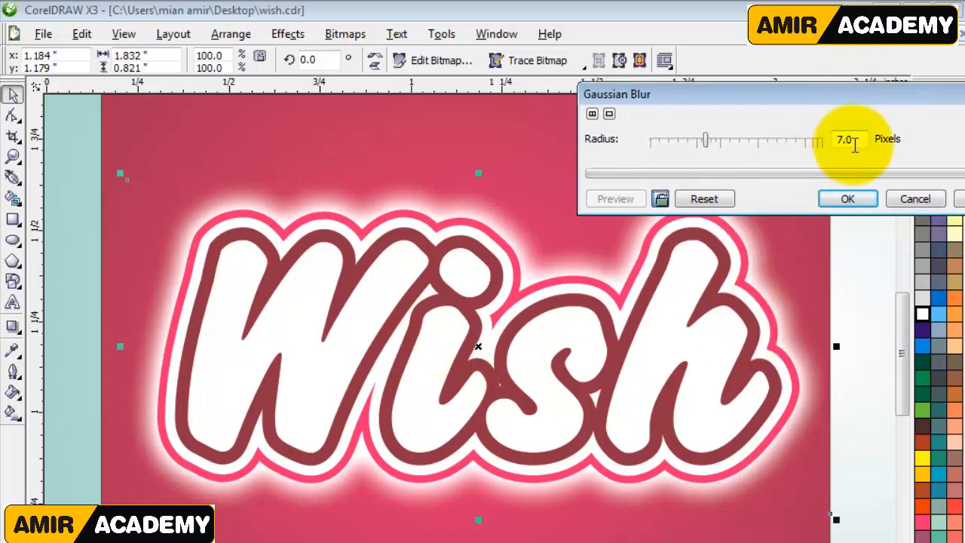
pyautogui.moveTo(860, 98); pyautogui.dragTo(809, 98)
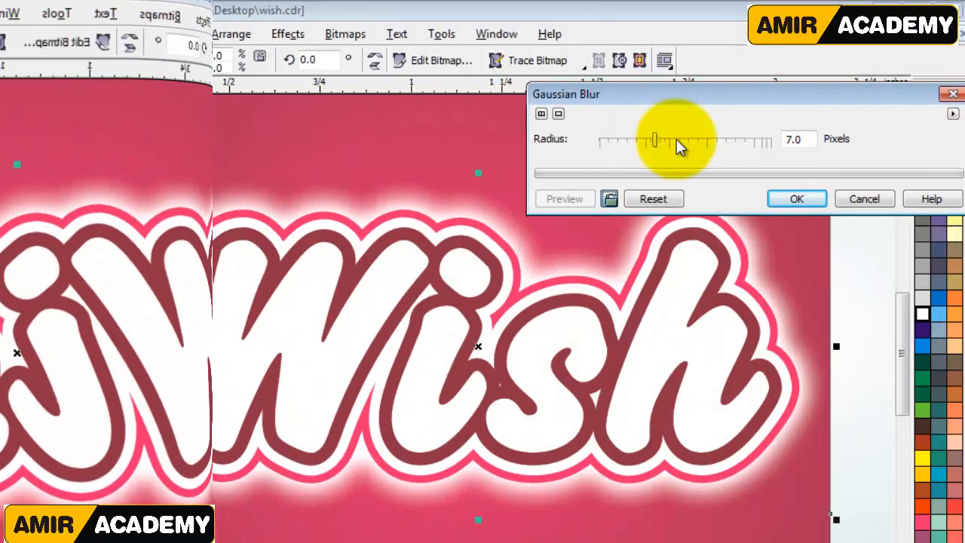
pyautogui.click(675, 139)
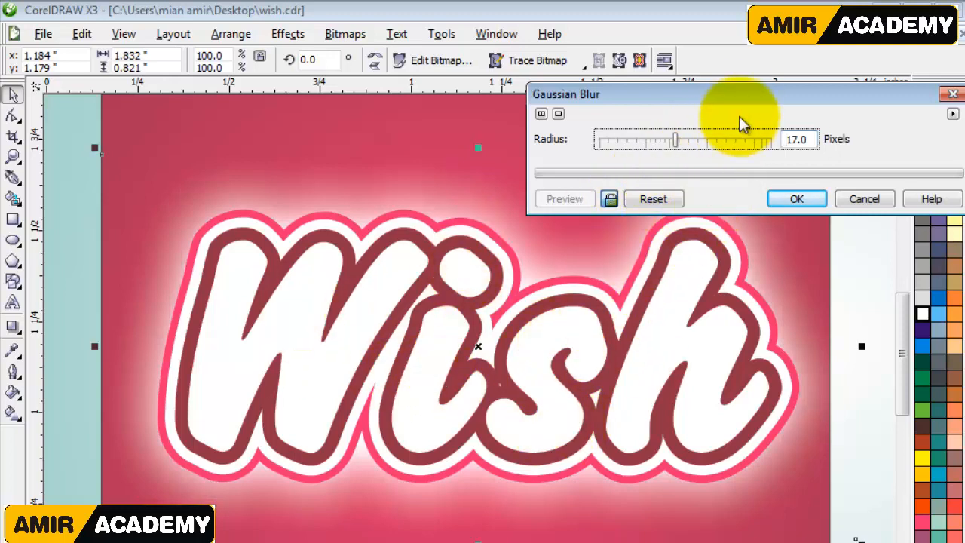
pyautogui.moveTo(754, 97); pyautogui.dragTo(793, 62)
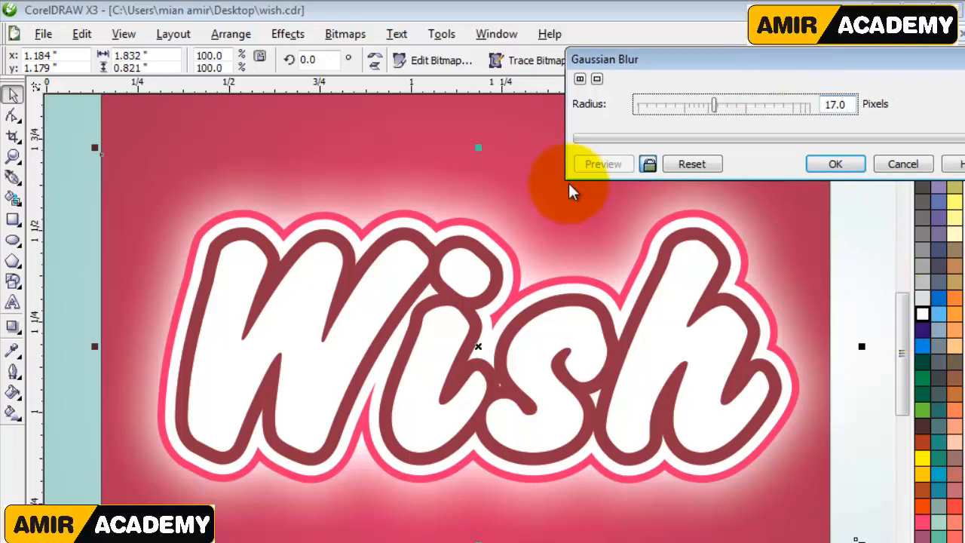
pyautogui.click(681, 107)
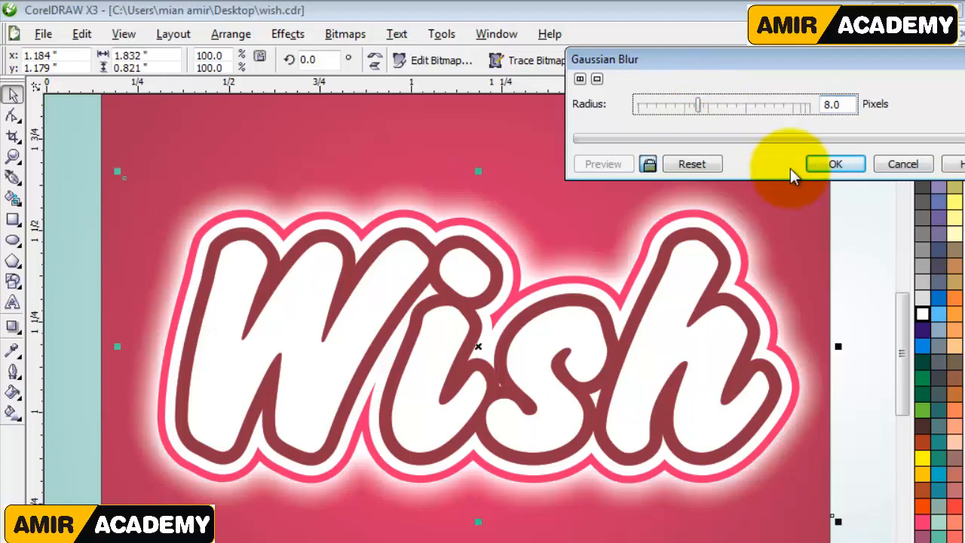
pyautogui.click(839, 165)
# Move the mirrored strawberry artwork from above the wrapper to behind the upper edge of the "Wish" lettering, above the letter s.
pyautogui.press('F3')
pyautogui.press('F3')
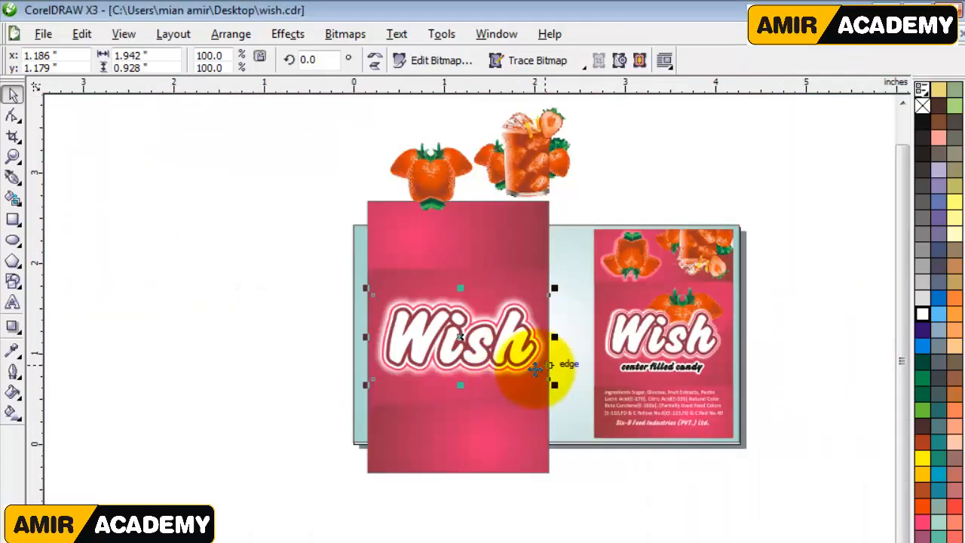
pyautogui.press('z')
pyautogui.moveTo(263, 252); pyautogui.dragTo(725, 457)
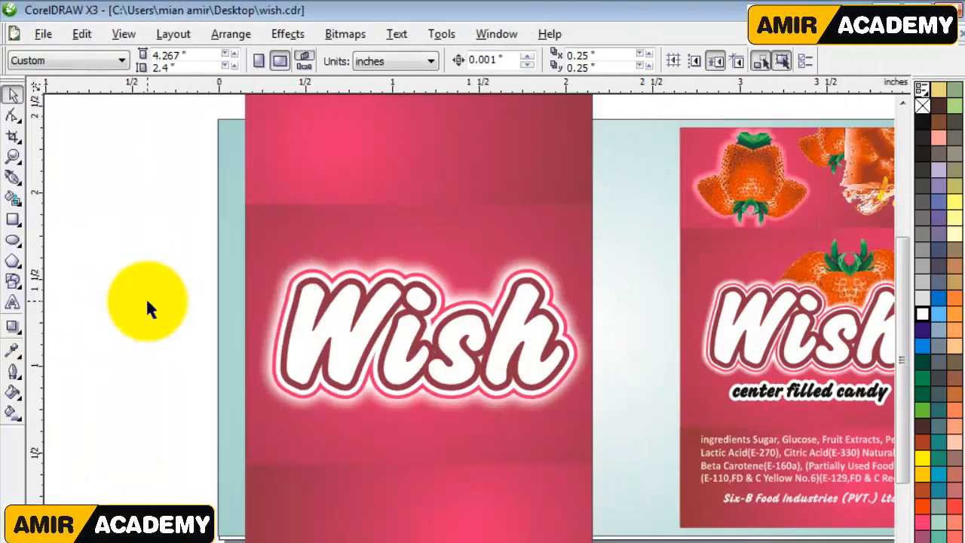
pyautogui.click(147, 305)
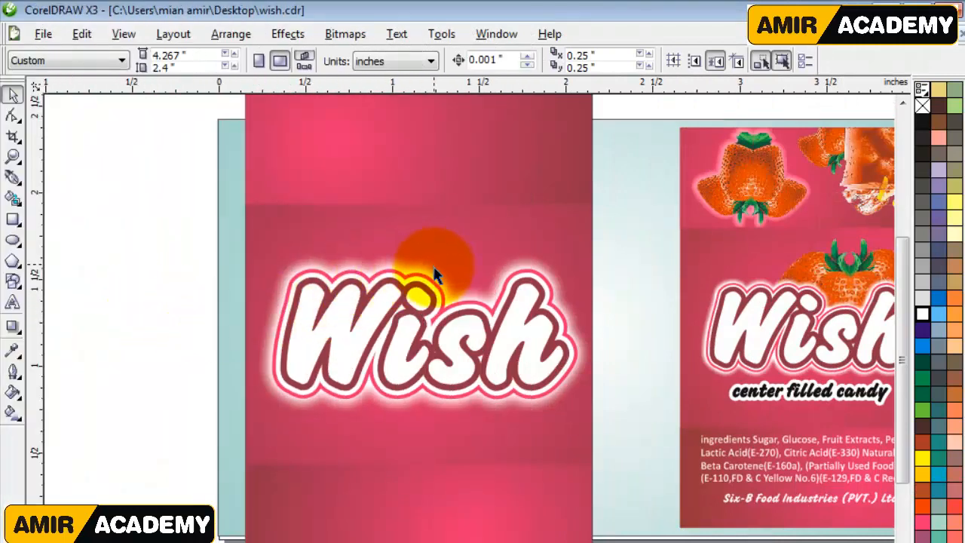
pyautogui.scroll(-2, 469, 350)
pyautogui.click(438, 219)
pyautogui.moveTo(446, 220); pyautogui.dragTo(504, 362)
pyautogui.scroll(2, 472, 355)
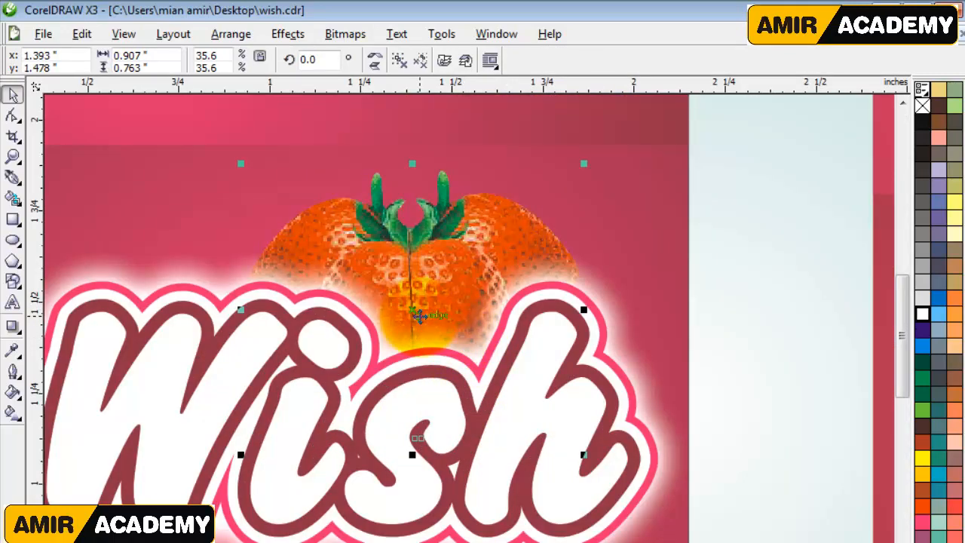
pyautogui.scroll(-1, 469, 359)
pyautogui.click(153, 340)
pyautogui.moveTo(470, 309)
pyautogui.mouseDown()
pyautogui.moveTo(486, 300)
pyautogui.moveTo(473, 310)
pyautogui.mouseUp()
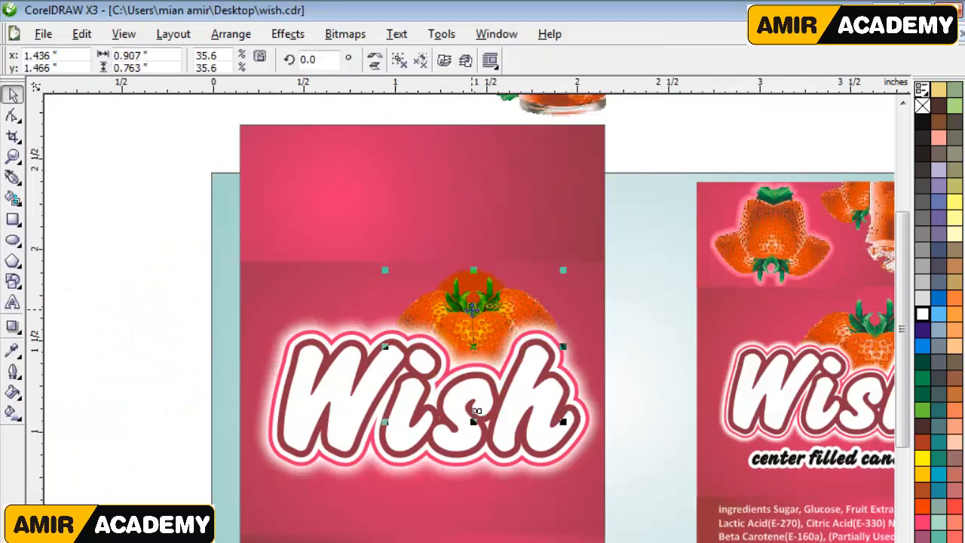
# Slightly enlarge the strawberry artwork and lower the complete "Wish" lettering with its outlines and glow a little.
pyautogui.moveTo(567, 272); pyautogui.dragTo(577, 269)
pyautogui.click(110, 298)
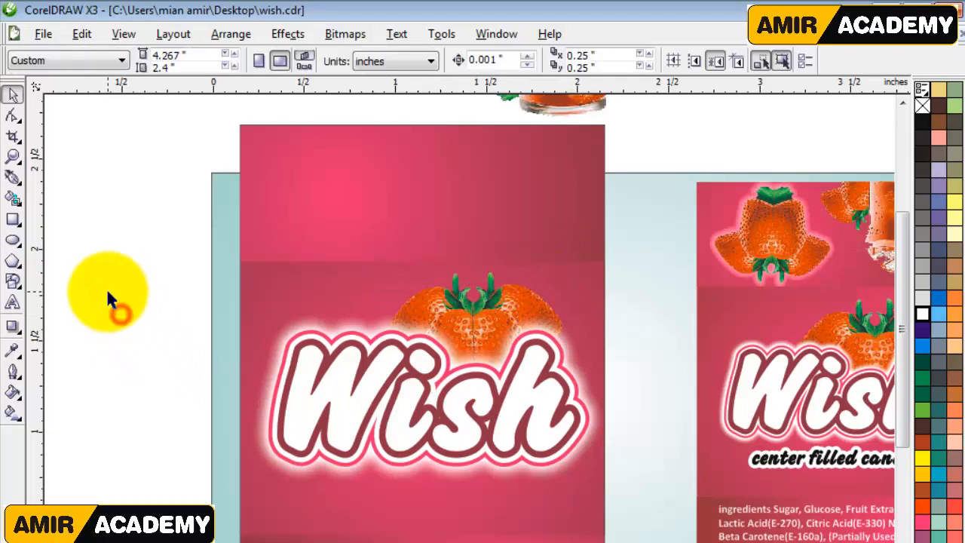
pyautogui.moveTo(107, 293); pyautogui.dragTo(675, 519)
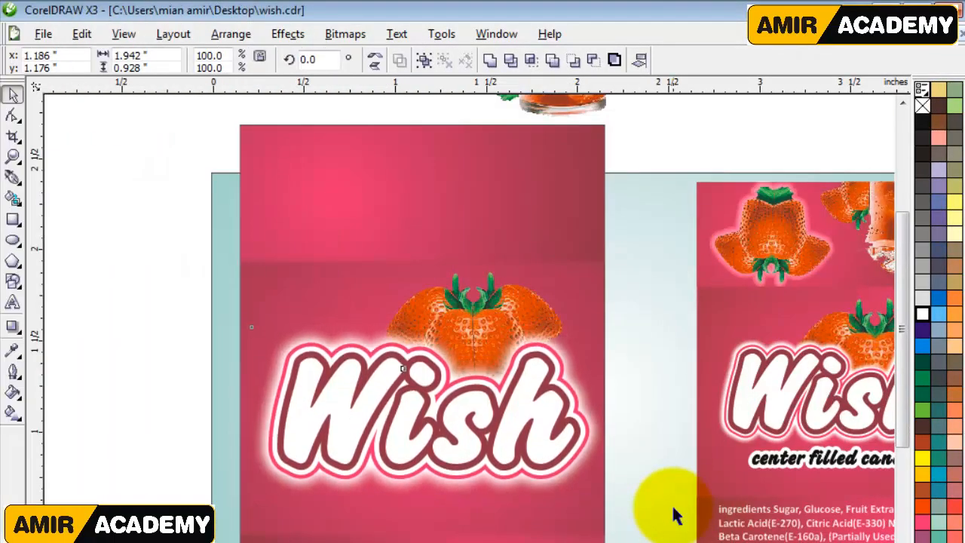
pyautogui.click(168, 397)
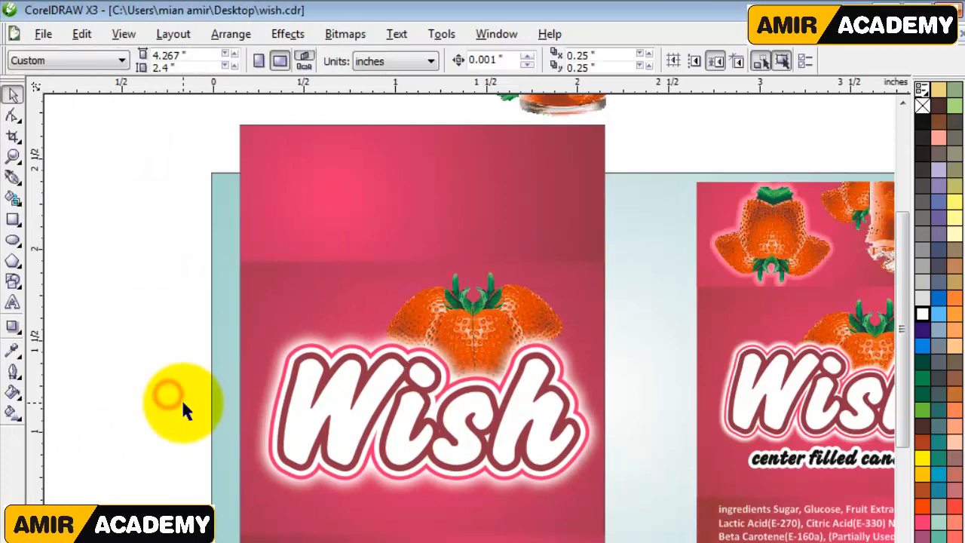
# Add the text "center filled candy" beneath the "Wish" lettering on the new wrapper.
pyautogui.click(789, 460)
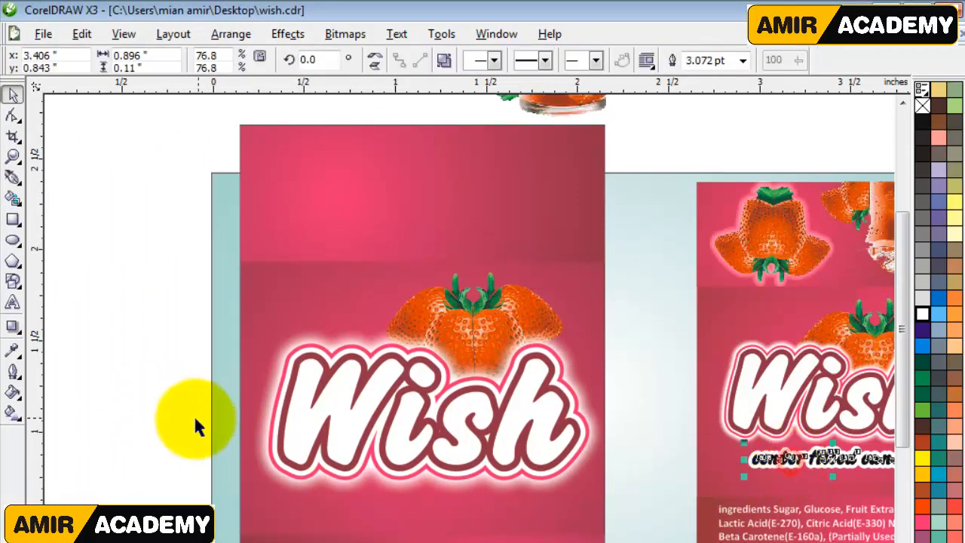
pyautogui.click(146, 441)
pyautogui.moveTo(900, 413); pyautogui.dragTo(887, 470)
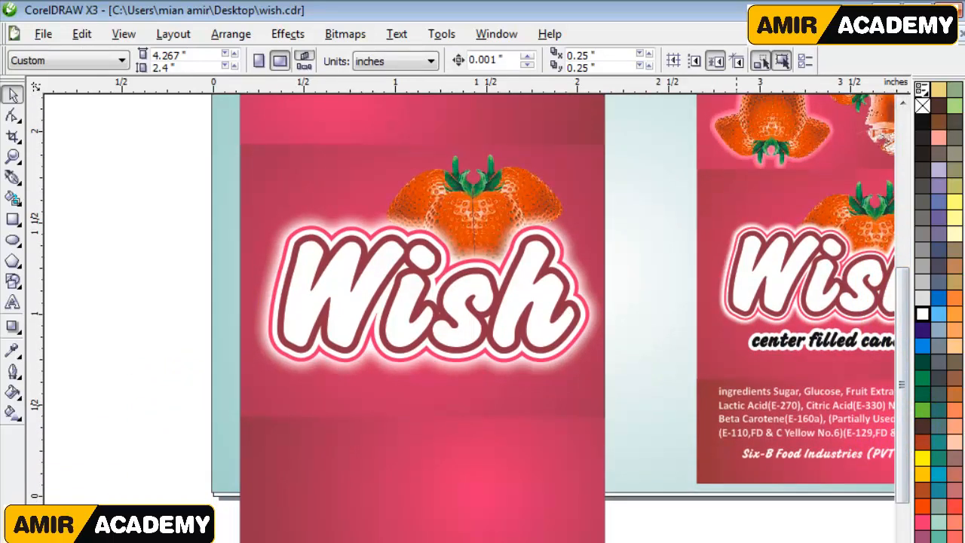
pyautogui.hscroll(2, 469, 316)
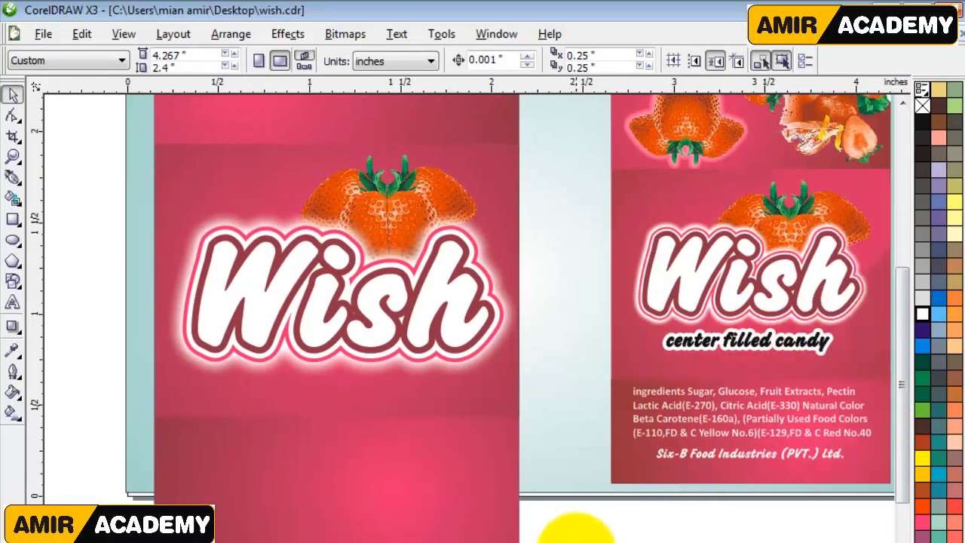
pyautogui.click(12, 301)
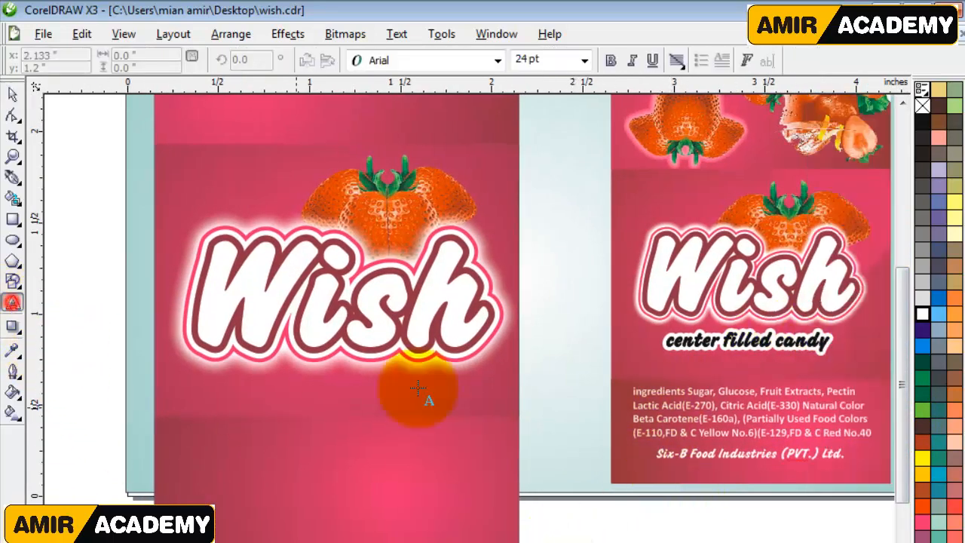
pyautogui.click(260, 401)
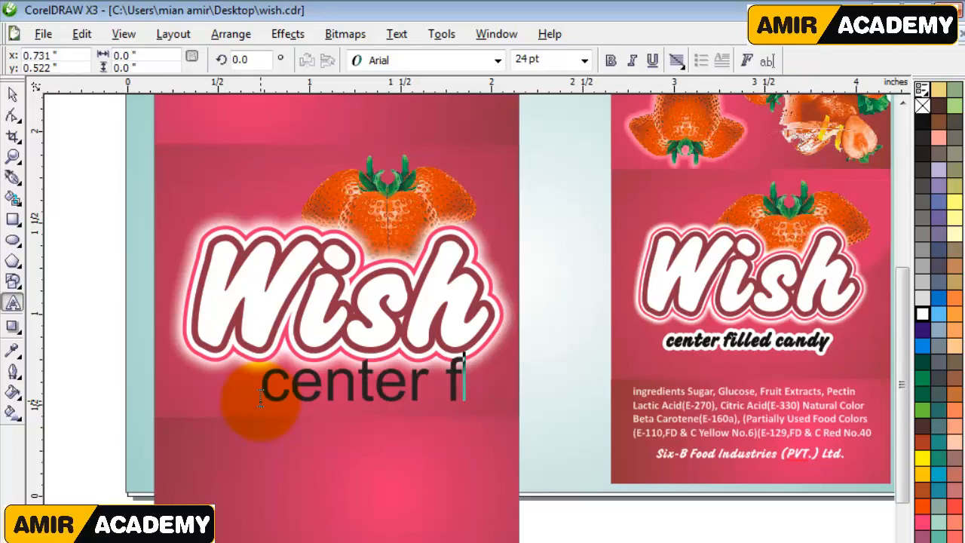
pyautogui.write('center filled candy')
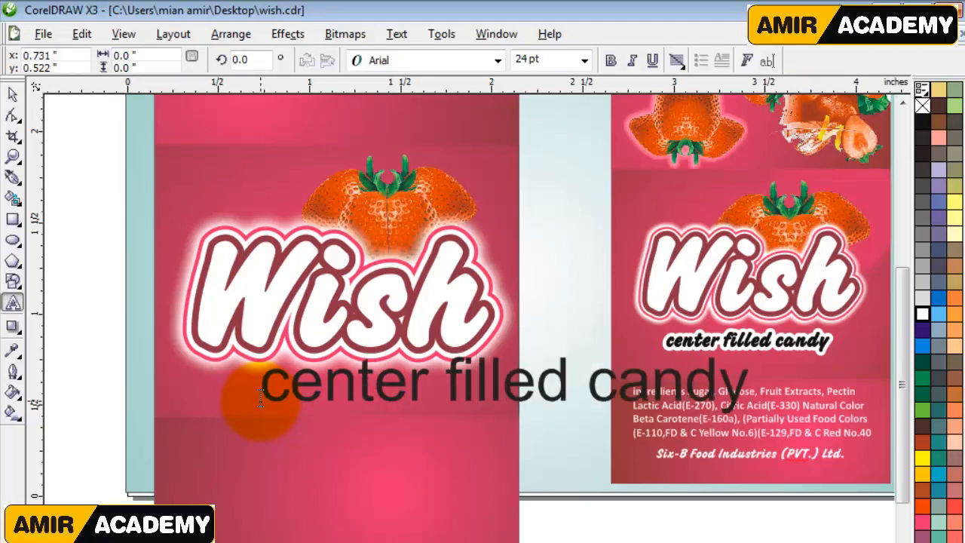
# Set the tagline in Challenge Extra Bold, scale it down to about 10.163 pt and place it centred below the "Wish" lettering.
pyautogui.click(12, 93)
pyautogui.click(415, 61)
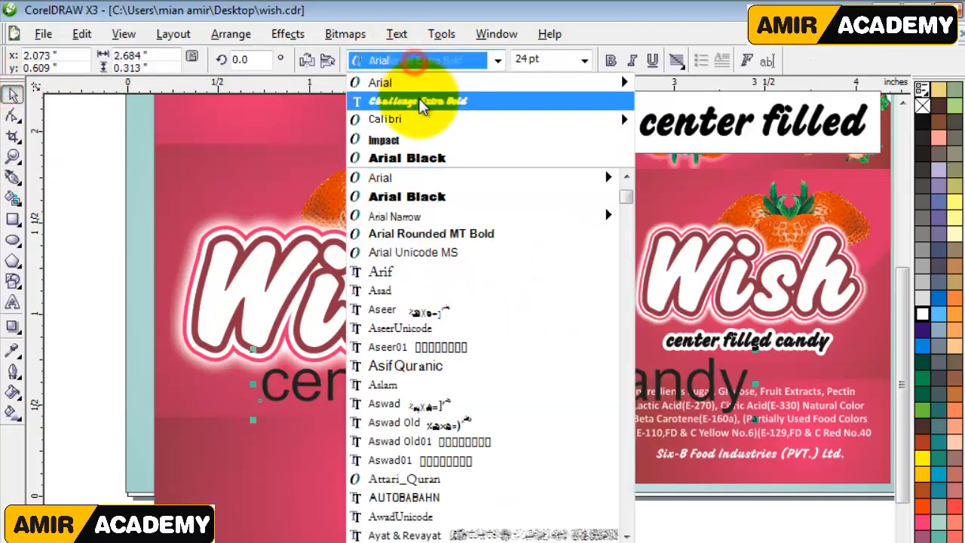
pyautogui.click(420, 102)
pyautogui.moveTo(712, 420); pyautogui.dragTo(578, 402)
pyautogui.moveTo(500, 389); pyautogui.dragTo(356, 394)
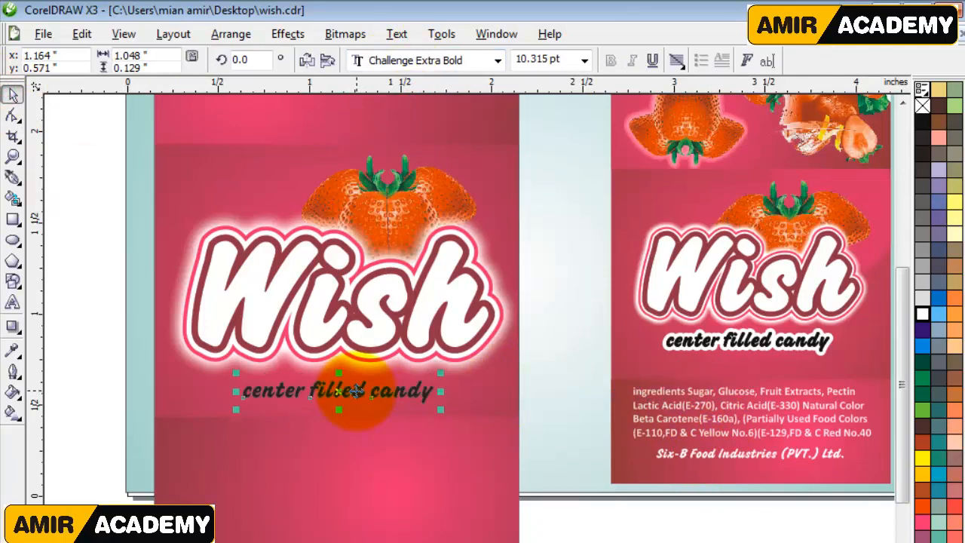
pyautogui.scroll(2, 355, 392)
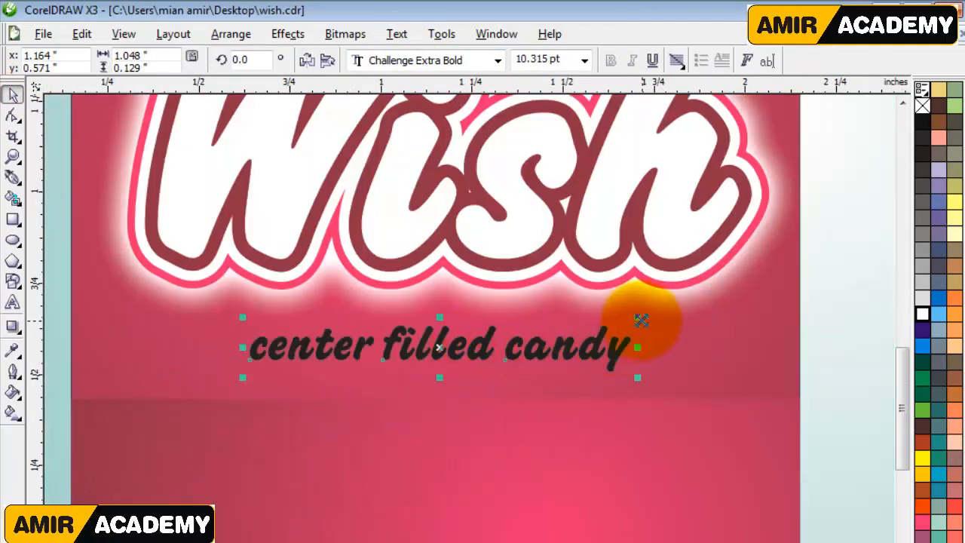
pyautogui.moveTo(638, 320); pyautogui.dragTo(635, 318)
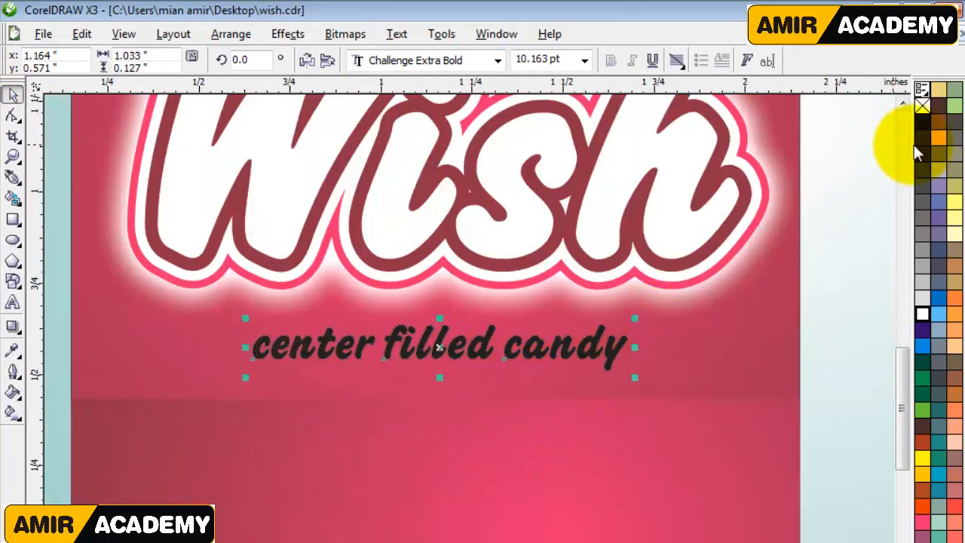
# Fill the "center filled candy" tagline with black and add a white 4.0 pt outline, behind fill, scaled with image, with rounded corners and line caps.
pyautogui.click(921, 124)
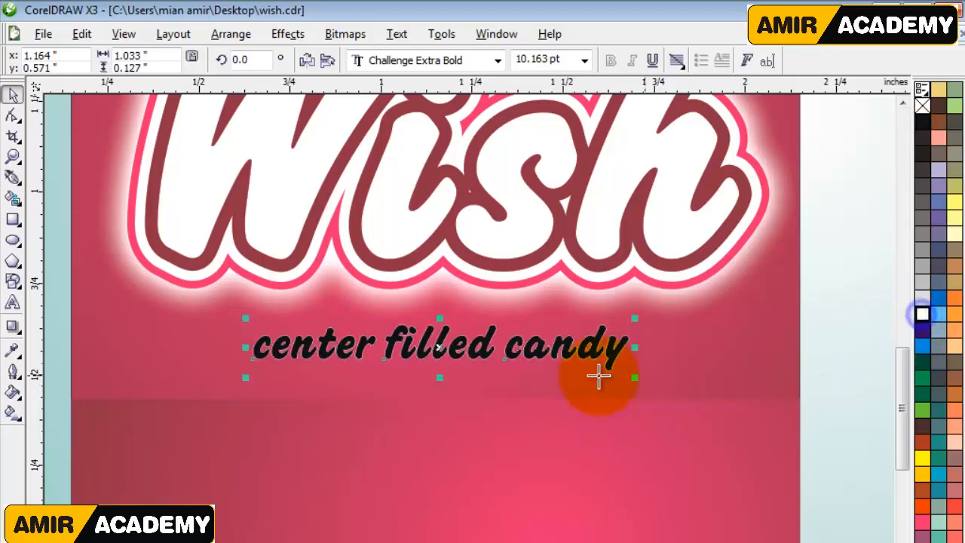
pyautogui.press('F12')
pyautogui.click(377, 257)
pyautogui.click(351, 335)
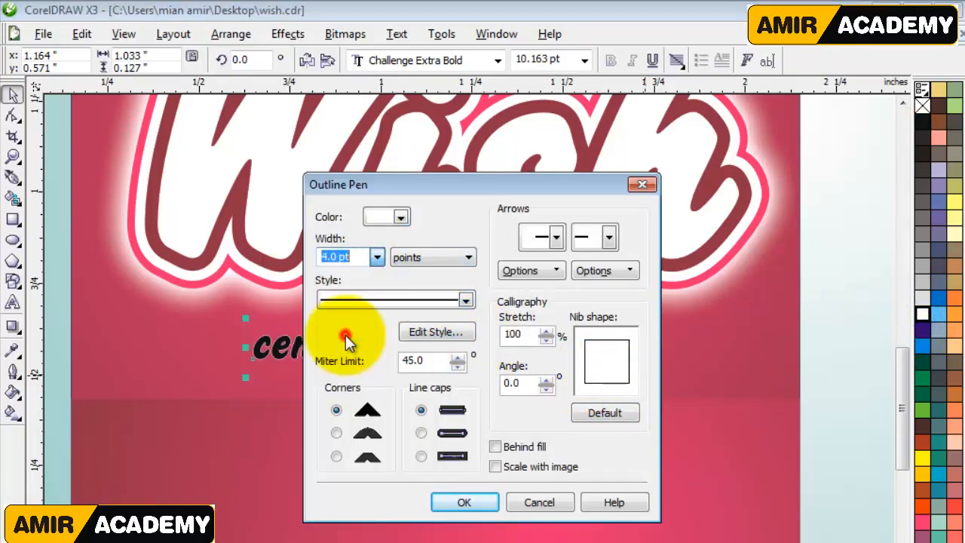
pyautogui.click(496, 446)
pyautogui.click(504, 466)
pyautogui.click(420, 433)
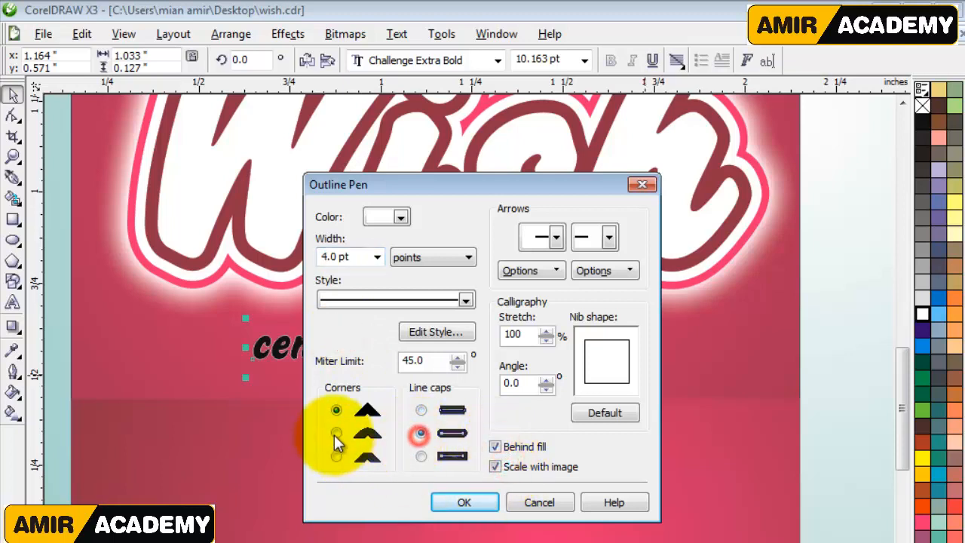
pyautogui.click(337, 432)
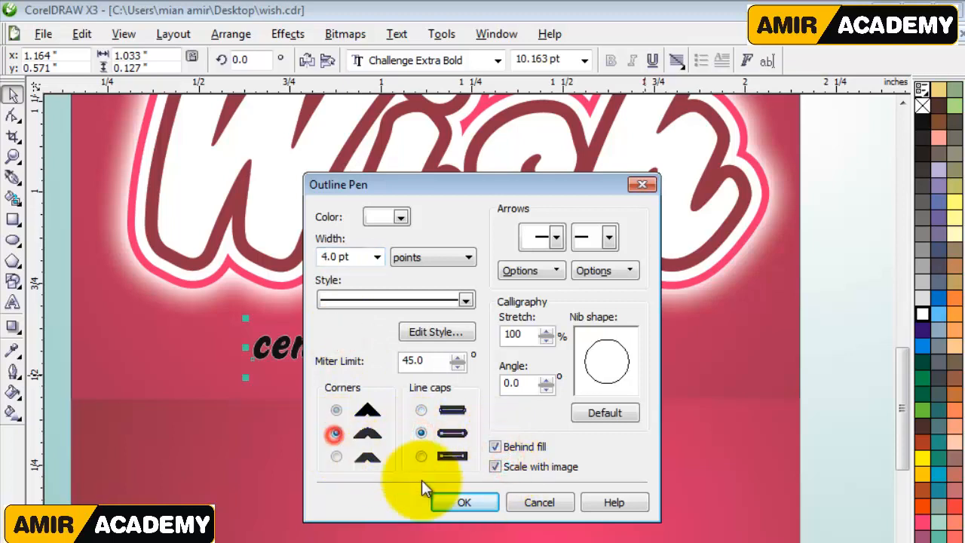
pyautogui.click(464, 503)
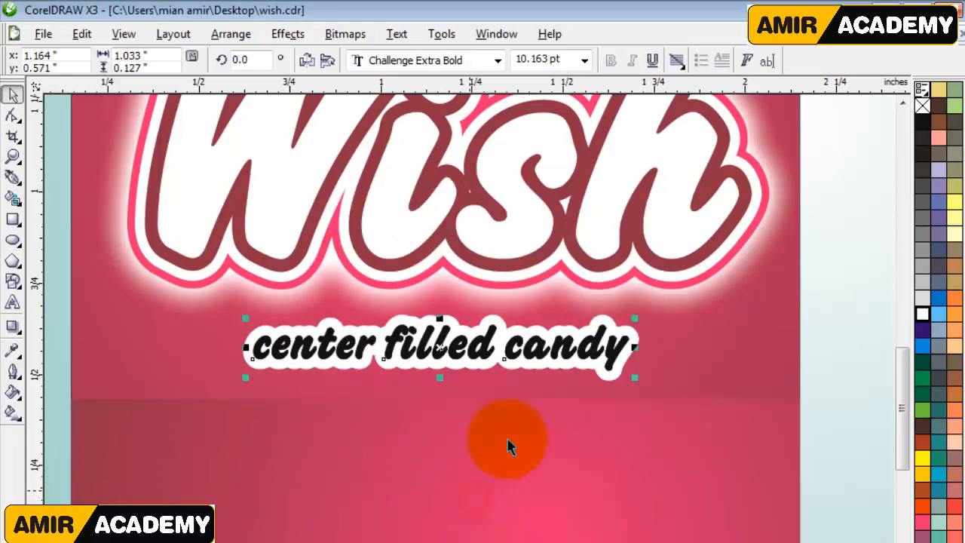
pyautogui.scroll(-1, 482, 352)
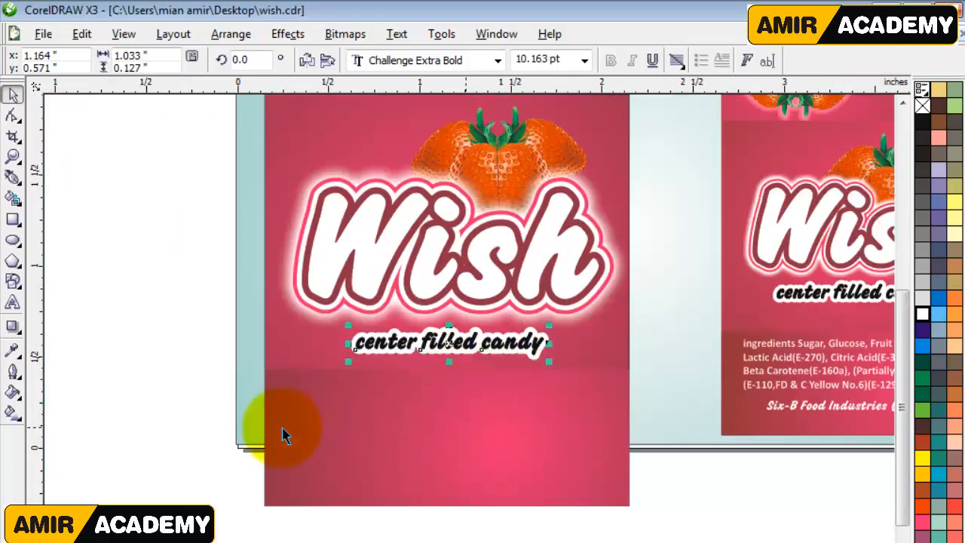
pyautogui.click(206, 416)
pyautogui.click(468, 343)
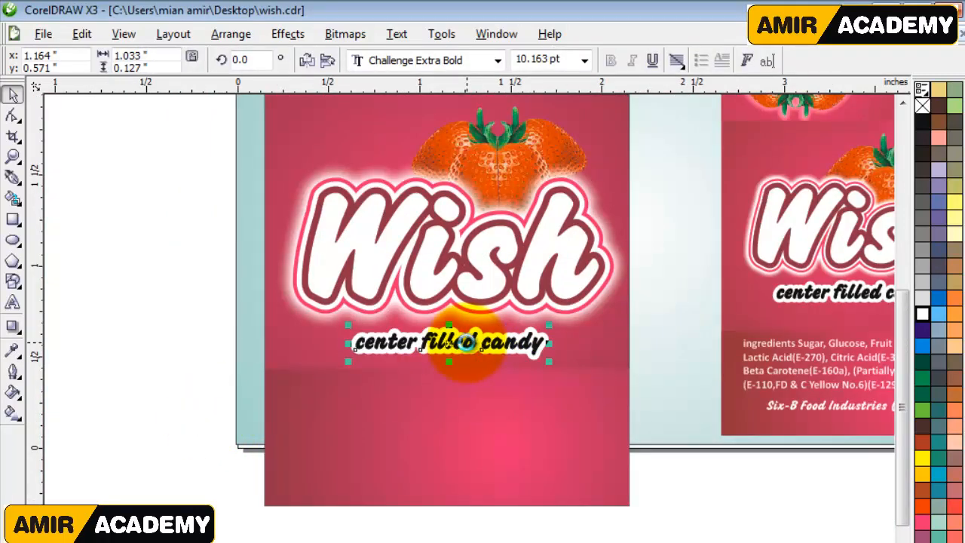
pyautogui.click(146, 392)
# Move the juice glass image from above the new wrapper to the empty area left of it.
pyautogui.scroll(-1, 443, 445)
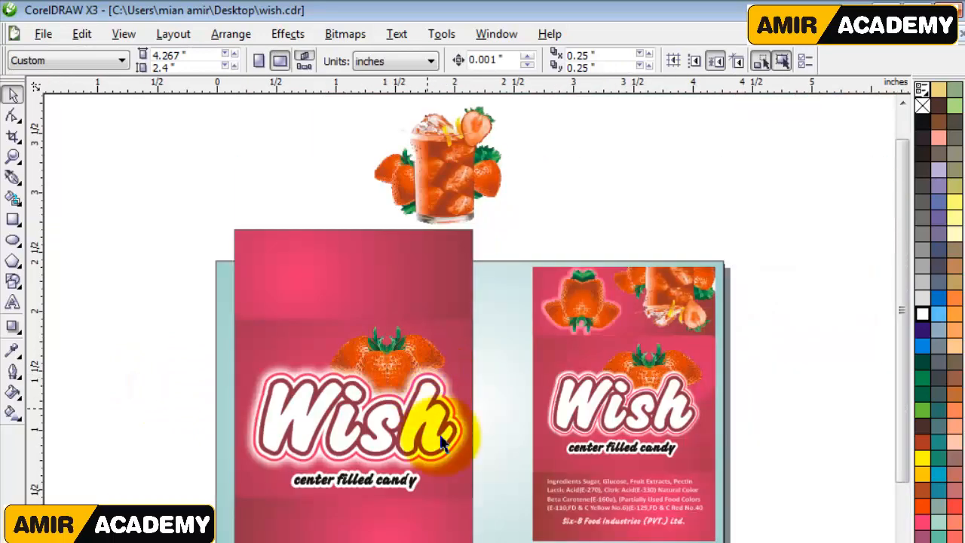
pyautogui.click(778, 222)
pyautogui.moveTo(461, 176); pyautogui.dragTo(162, 392)
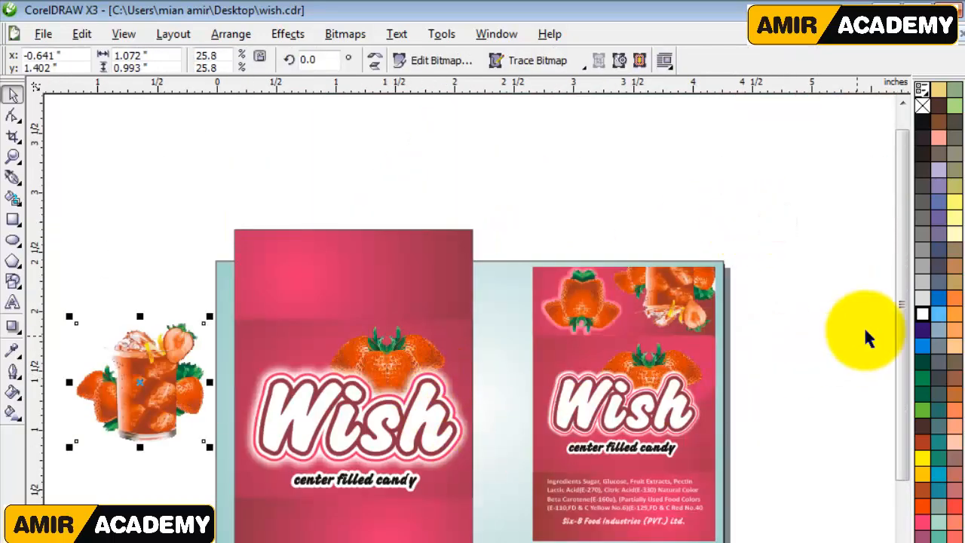
pyautogui.moveTo(903, 302); pyautogui.dragTo(876, 385)
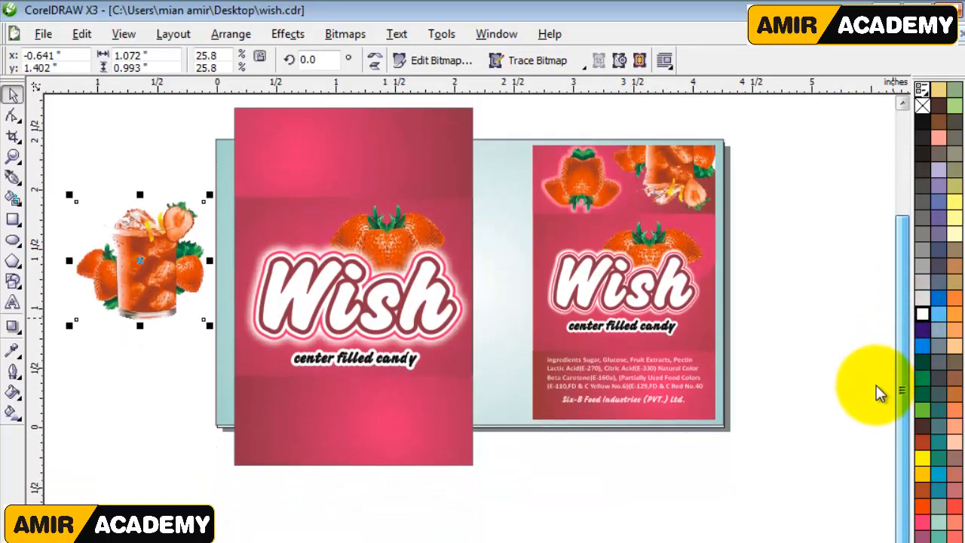
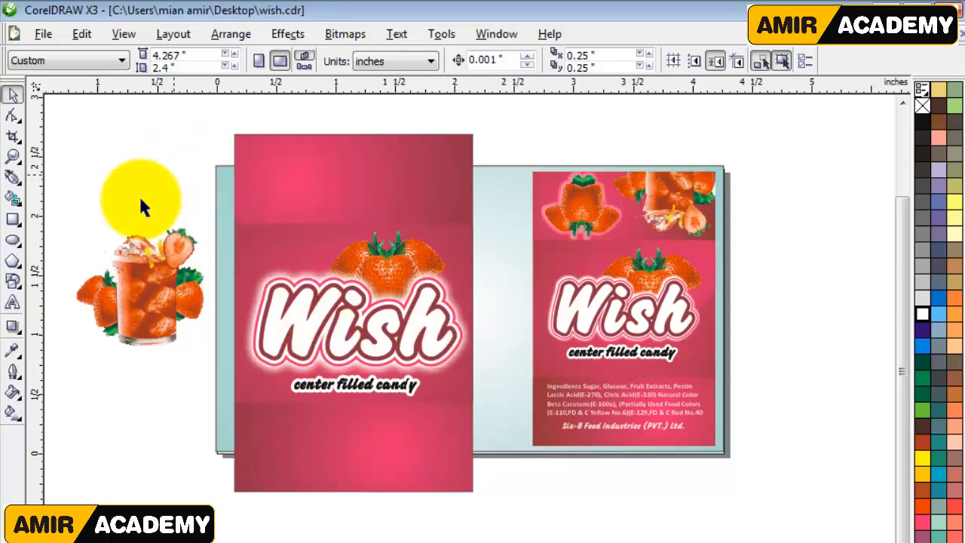
# Place two vertical and two horizontal guidelines along the four outer edges of the new wrapper.
pyautogui.moveTo(41, 242); pyautogui.dragTo(470, 278)
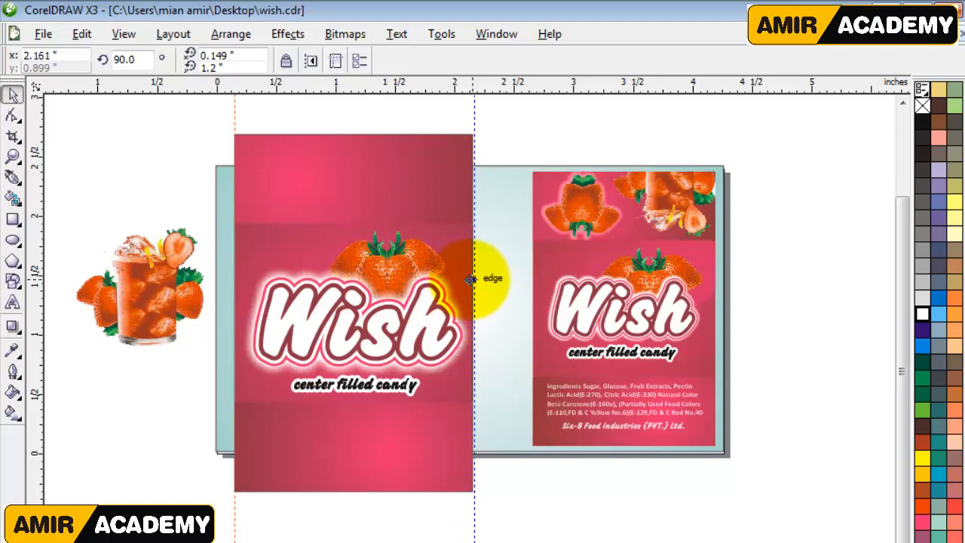
pyautogui.moveTo(471, 278); pyautogui.dragTo(471, 278)
pyautogui.moveTo(409, 83); pyautogui.dragTo(409, 136)
pyautogui.moveTo(410, 135); pyautogui.dragTo(421, 491)
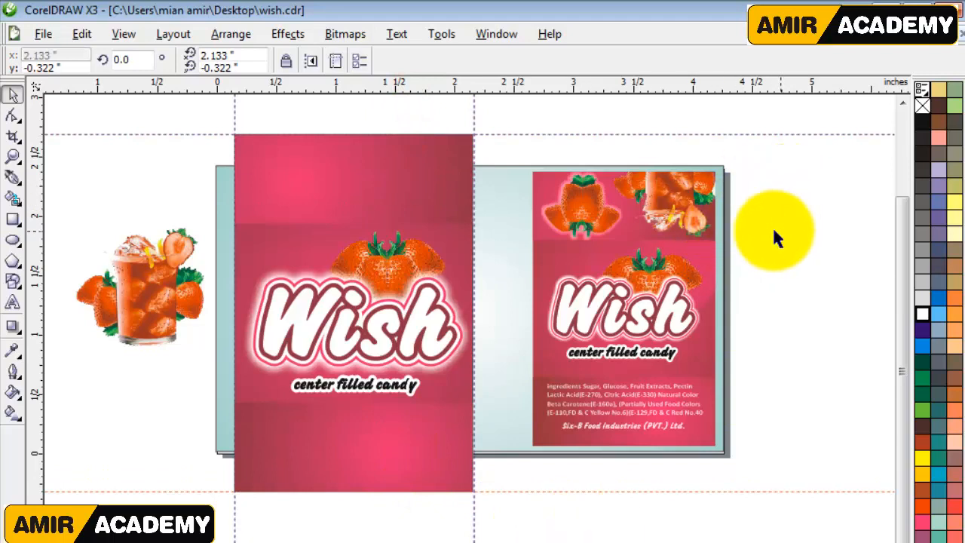
pyautogui.click(804, 203)
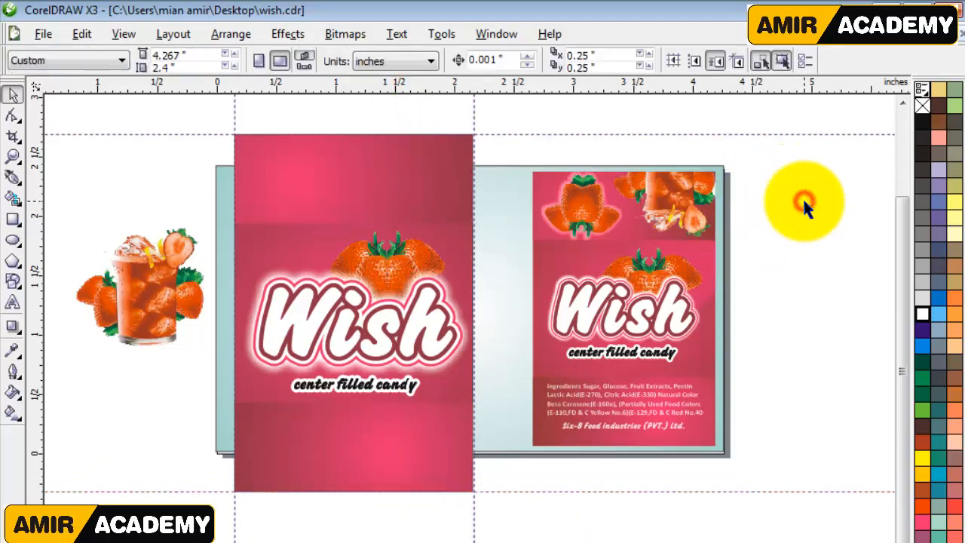
# Set the nudge distance to 0.1" and move the four wrapper guidelines inward by that amount.
pyautogui.doubleClick(495, 60)
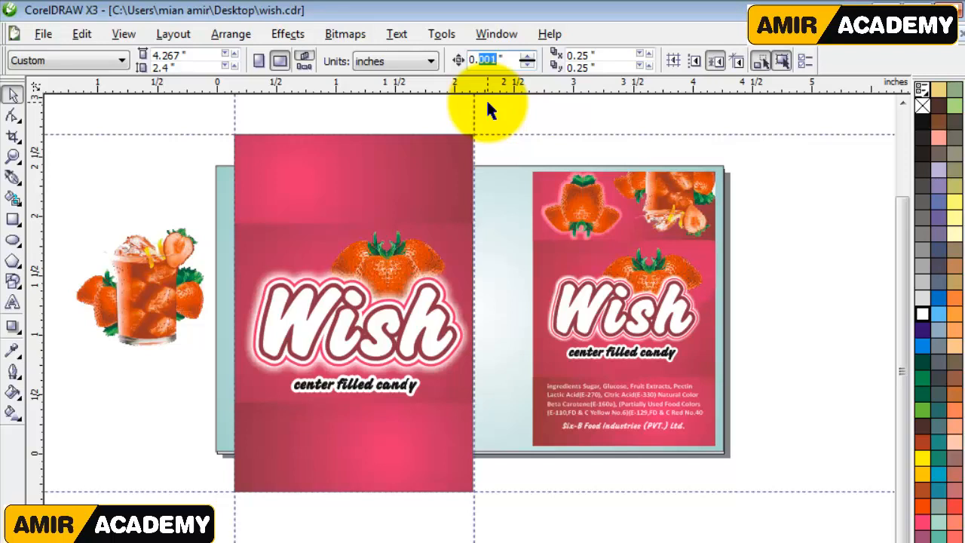
pyautogui.write('1')
pyautogui.press('Return')
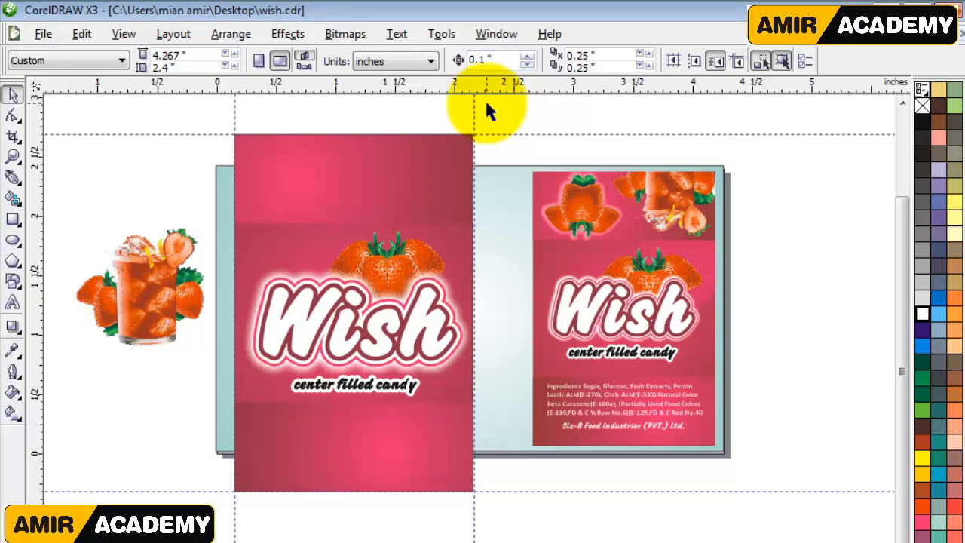
pyautogui.click(521, 134)
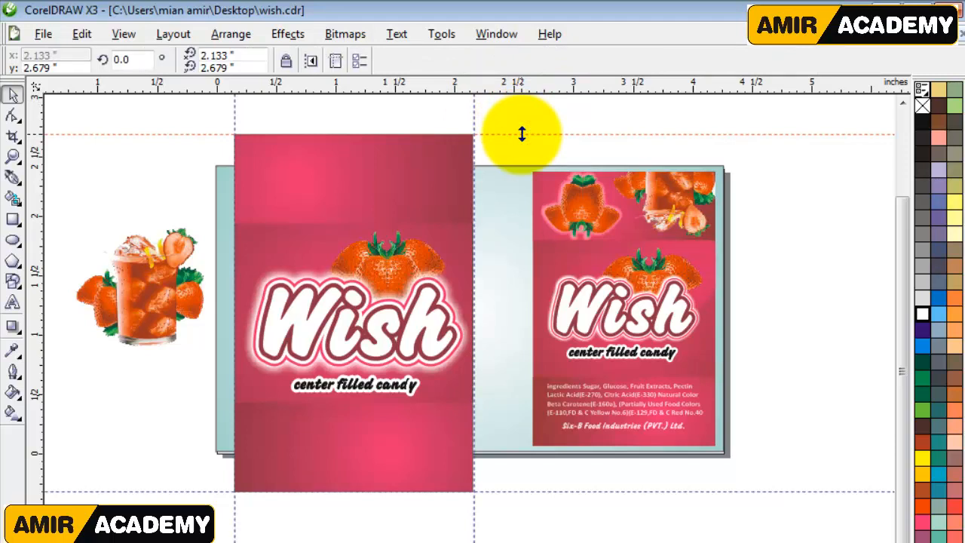
pyautogui.press('Down')
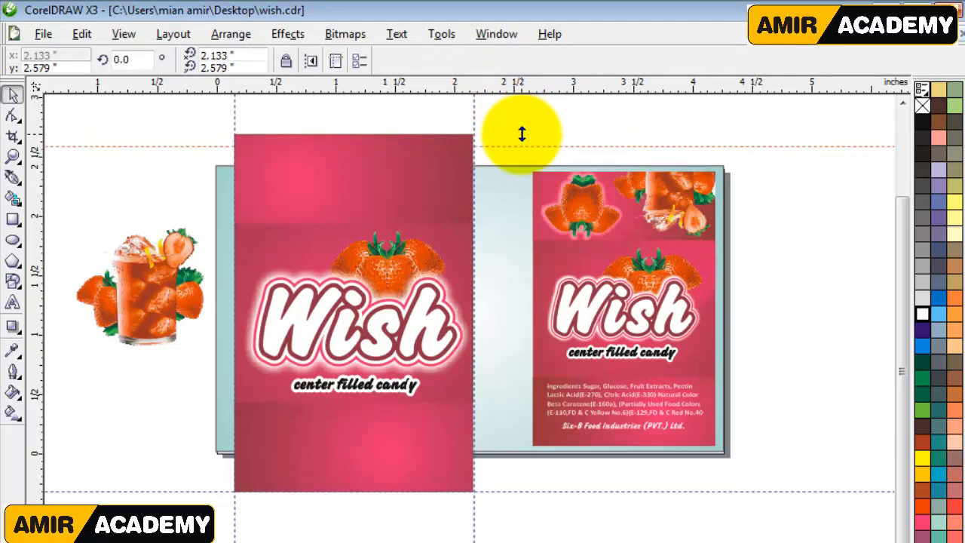
pyautogui.click(236, 124)
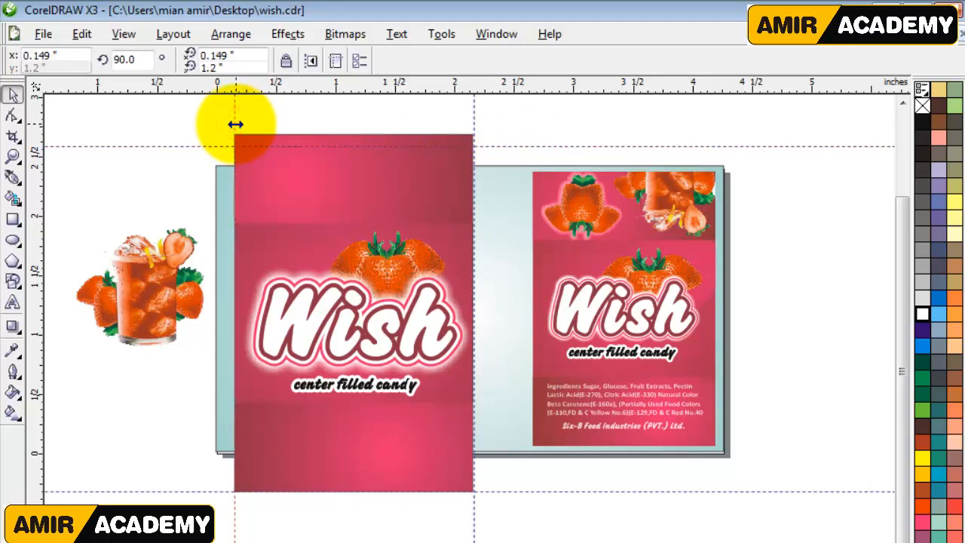
pyautogui.moveTo(236, 124); pyautogui.dragTo(474, 108)
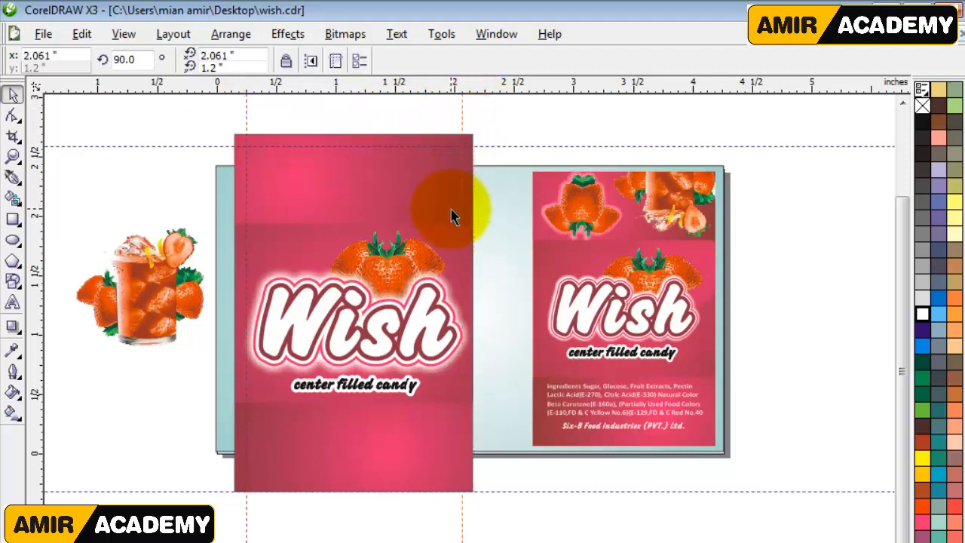
pyautogui.moveTo(510, 492); pyautogui.dragTo(511, 479)
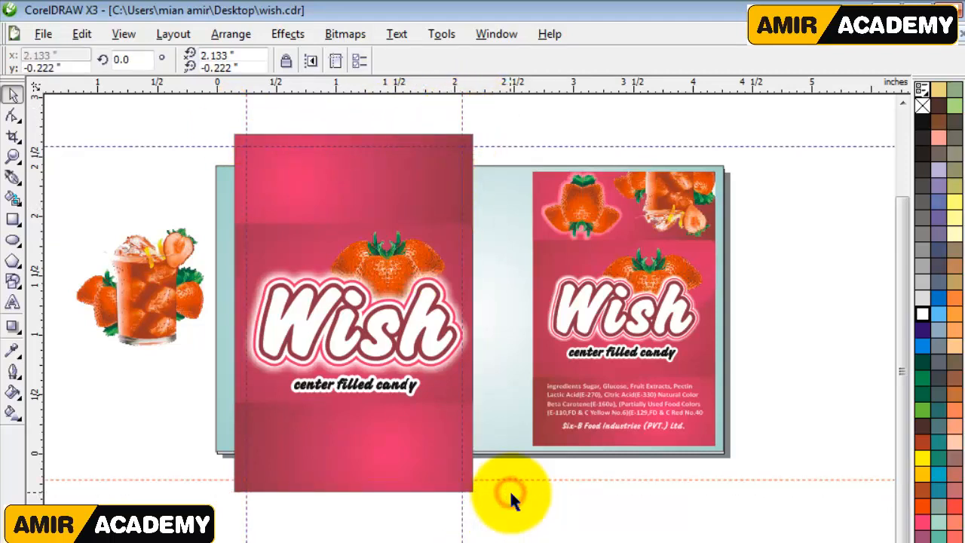
pyautogui.click(547, 517)
# Examine the margin between the guidelines and the edges at the wrapper's lower-left corner.
pyautogui.press('z')
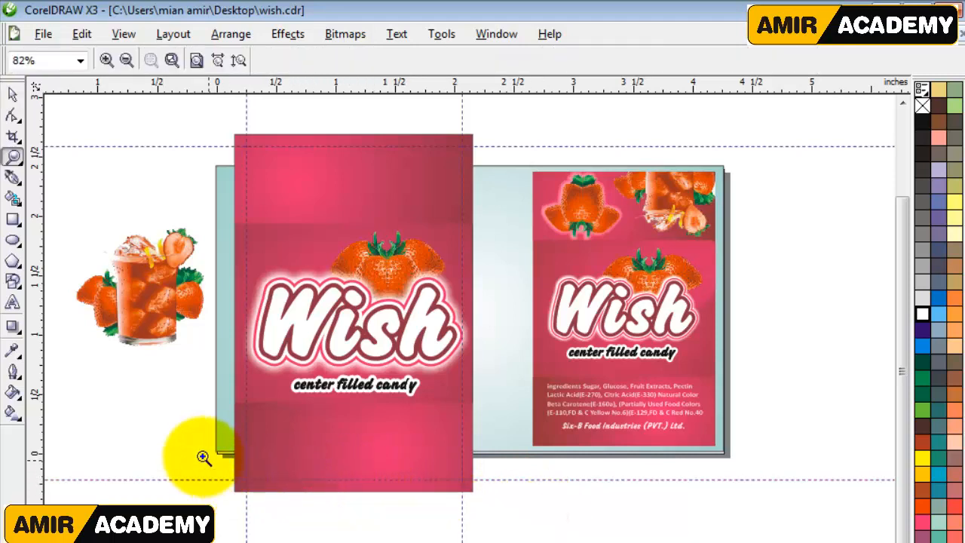
pyautogui.moveTo(190, 435); pyautogui.dragTo(334, 527)
pyautogui.moveTo(243, 189); pyautogui.dragTo(596, 453)
pyautogui.click(12, 94)
pyautogui.click(151, 209)
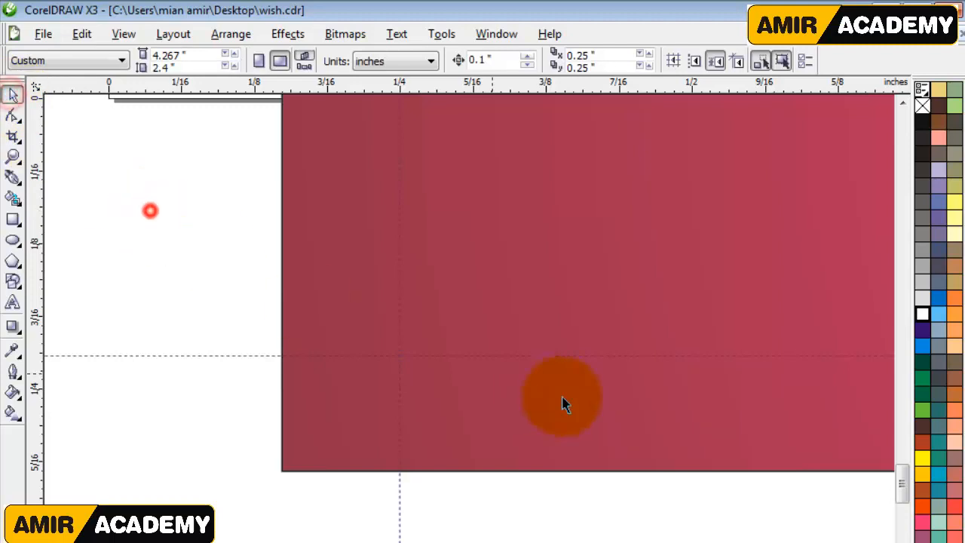
pyautogui.press('F3')
pyautogui.press('F3')
pyautogui.click(337, 394)
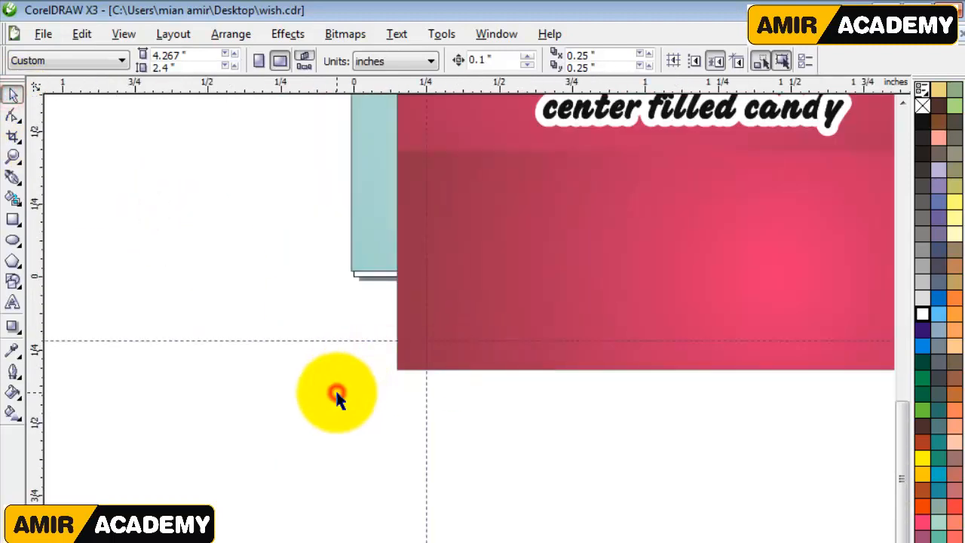
pyautogui.press('F4')
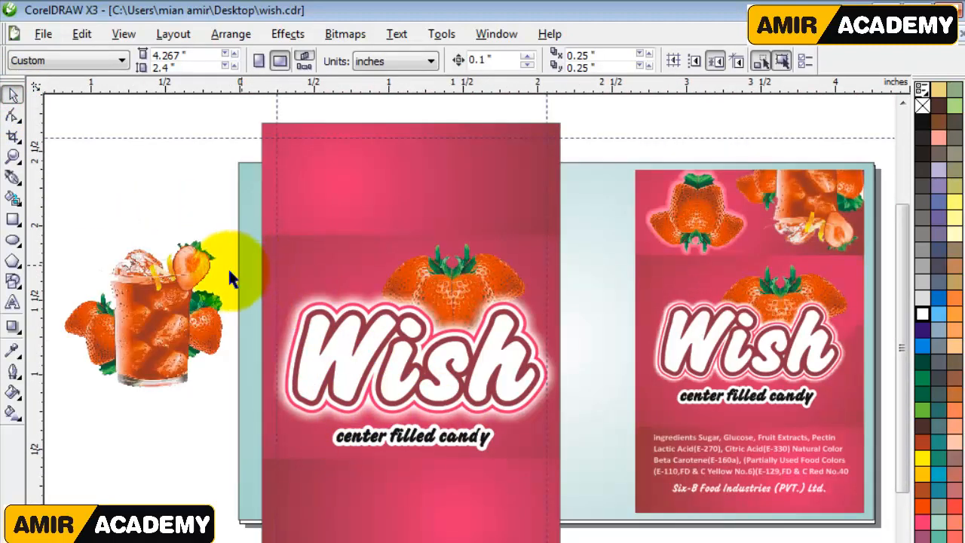
# Move the juice glass image higher and scale the strawberries, "Wish" lettering and tagline together down to about 1.546 × 1.086".
pyautogui.moveTo(155, 313); pyautogui.dragTo(129, 236)
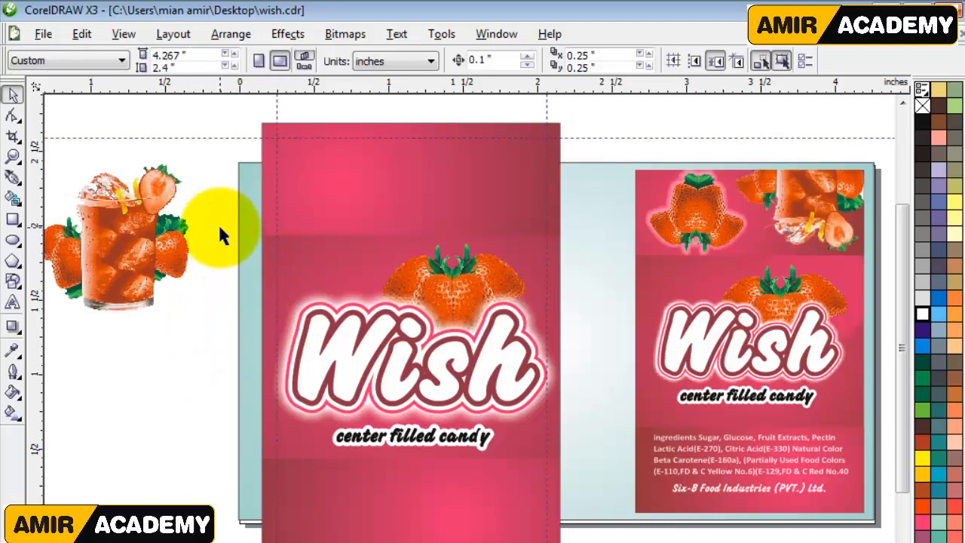
pyautogui.moveTo(217, 219); pyautogui.dragTo(637, 463)
pyautogui.scroll(1, 495, 399)
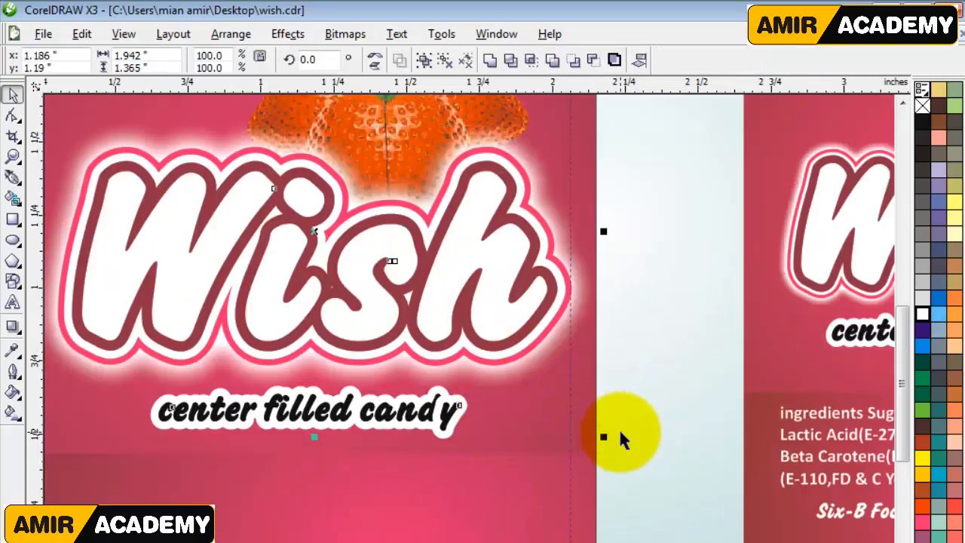
pyautogui.moveTo(607, 436); pyautogui.dragTo(550, 431)
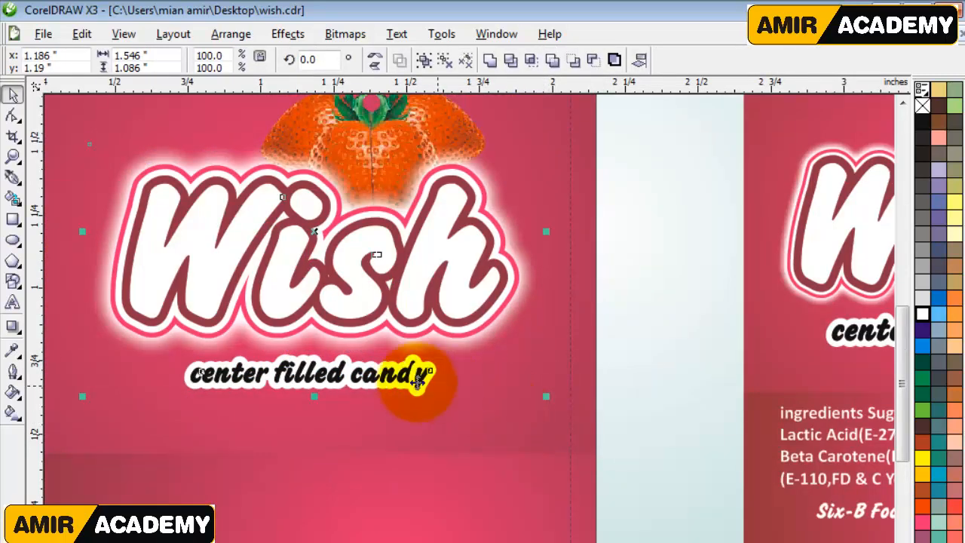
# Reposition the combined strawberry, "Wish" and tagline artwork between the side guidelines and enlarge it to about 1.728 × 1.215".
pyautogui.press('Left')
pyautogui.press('Left')
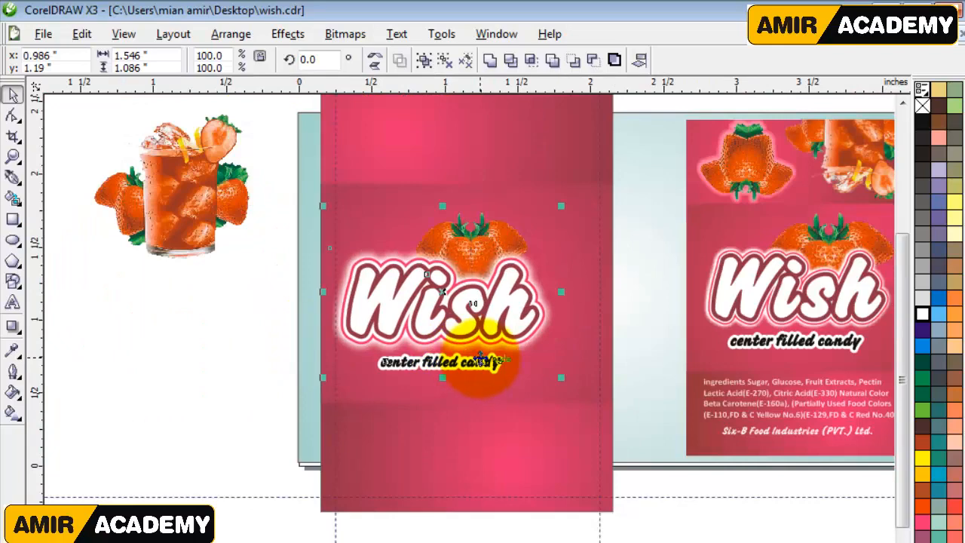
pyautogui.press('Right')
pyautogui.scroll(1, 480, 354)
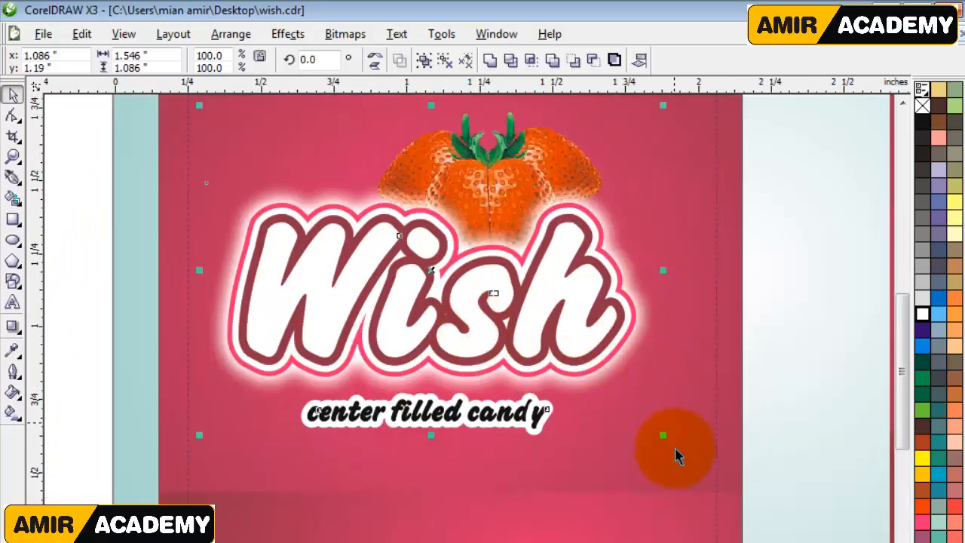
pyautogui.moveTo(663, 439); pyautogui.dragTo(709, 468)
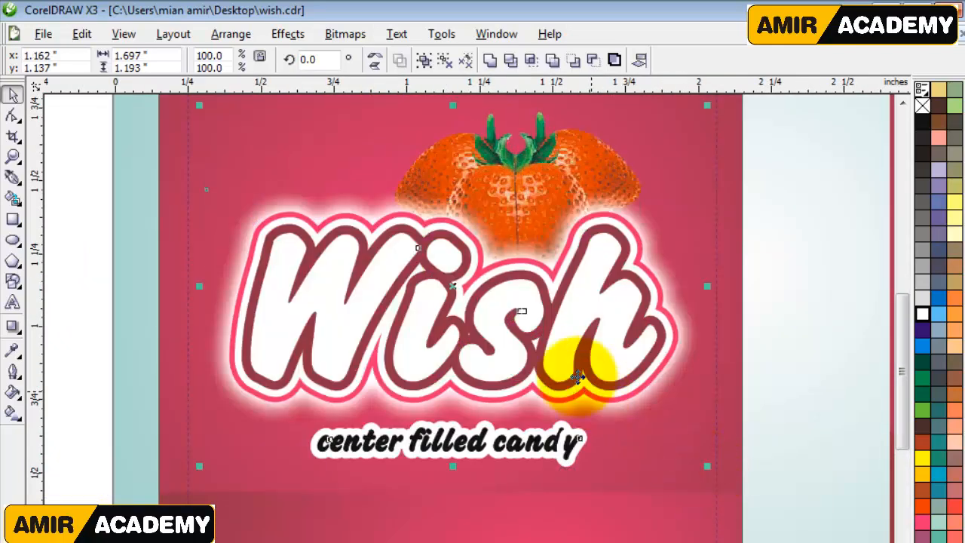
pyautogui.scroll(-1, 556, 354)
pyautogui.press('Up')
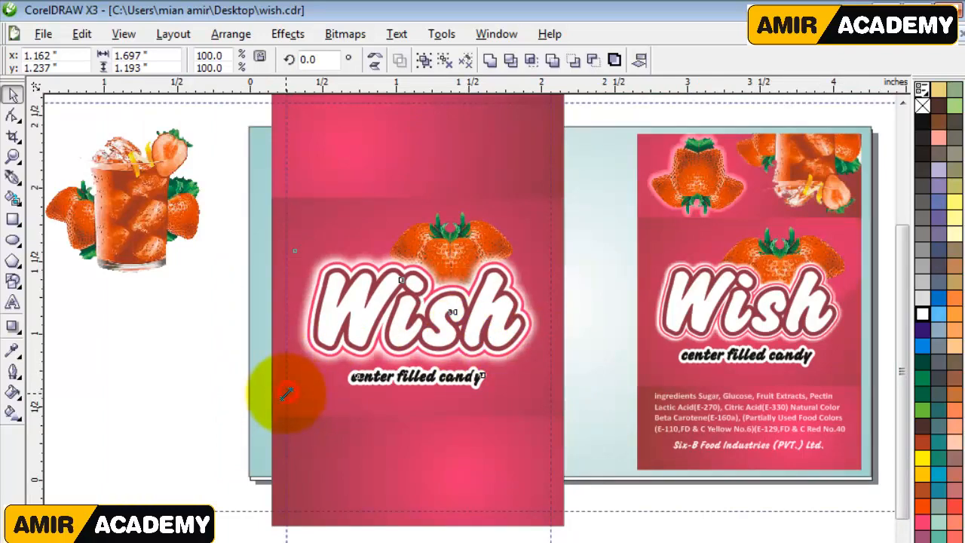
pyautogui.moveTo(287, 393); pyautogui.dragTo(203, 397)
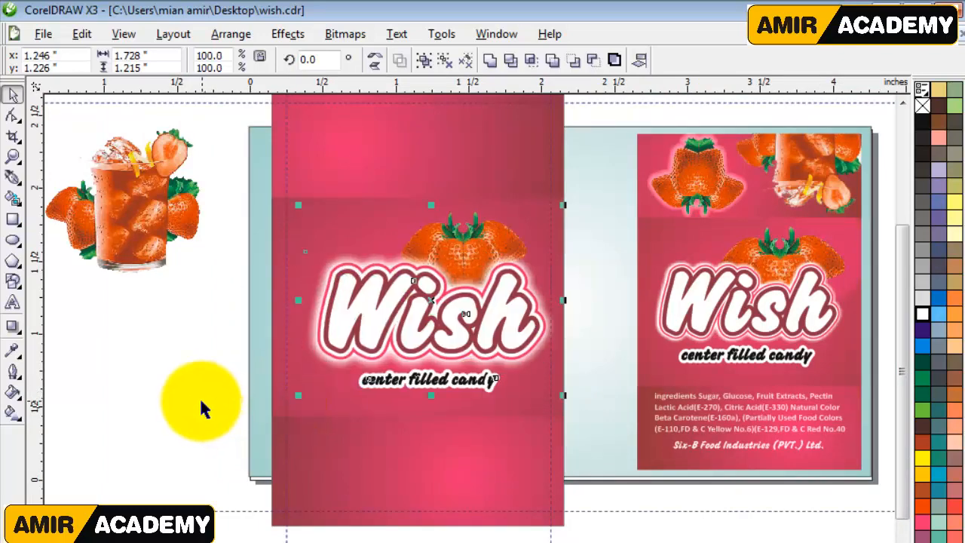
pyautogui.press('Left')
# Deselect the artwork and set the nudge distance to 0.01".
pyautogui.click(200, 400)
pyautogui.click(480, 61)
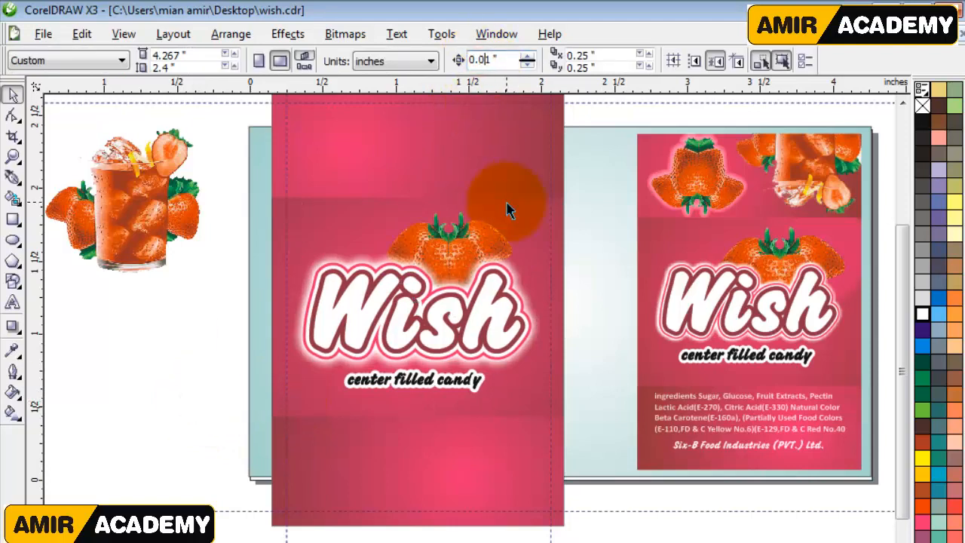
pyautogui.click(205, 313)
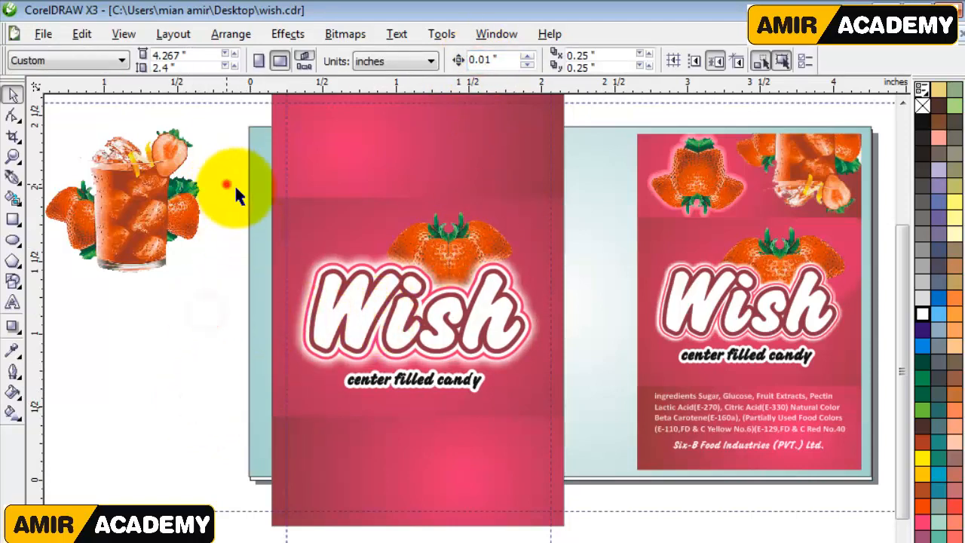
# Select the combined strawberry, "Wish" and tagline artwork and fine-tune its position between the side guidelines.
pyautogui.moveTo(226, 184); pyautogui.dragTo(592, 409)
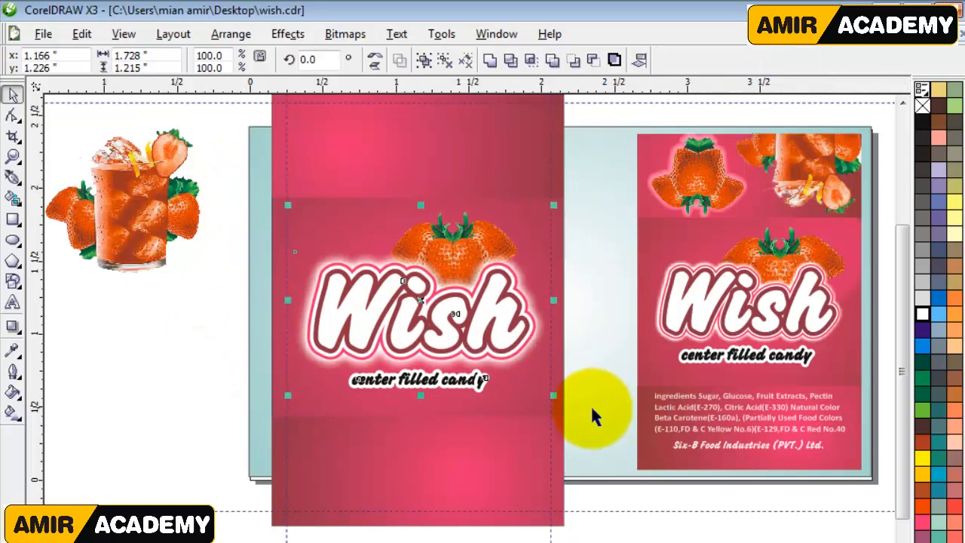
pyautogui.press('Down')
pyautogui.press('Down')
pyautogui.press('Right')
pyautogui.press('Right')
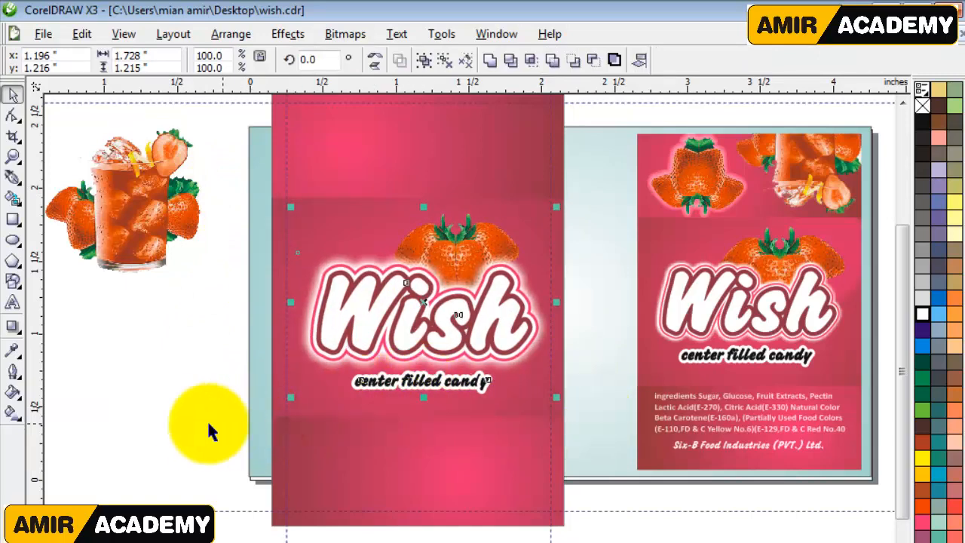
pyautogui.moveTo(294, 398); pyautogui.dragTo(253, 394)
pyautogui.click(157, 407)
# Move the "center filled candy" tagline slightly lower beneath the "Wish" lettering.
pyautogui.click(405, 390)
pyautogui.press('Down')
pyautogui.press('Down')
pyautogui.press('Down')
pyautogui.press('Down')
pyautogui.press('Down')
pyautogui.press('Down')
pyautogui.press('Down')
pyautogui.press('Down')
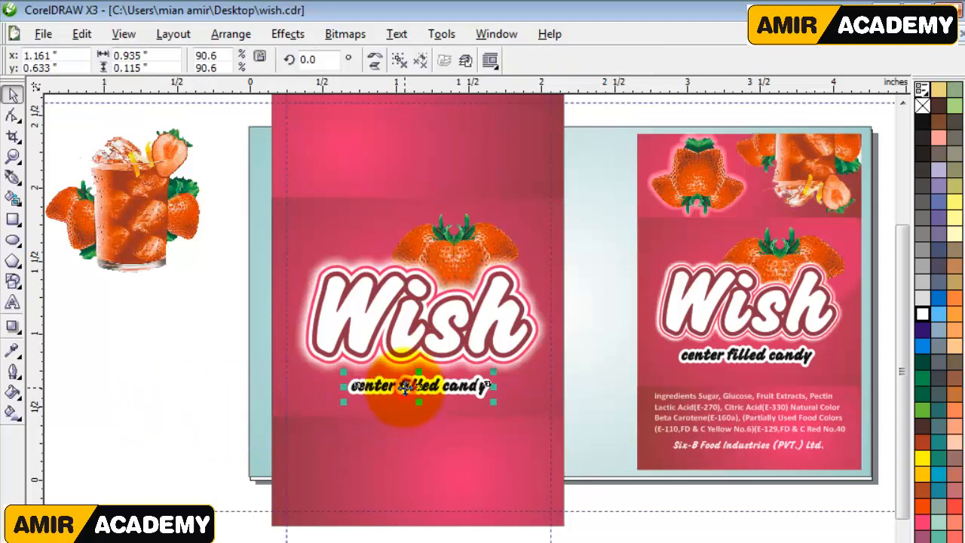
pyautogui.press('Up')
pyautogui.press('Up')
pyautogui.press('Up')
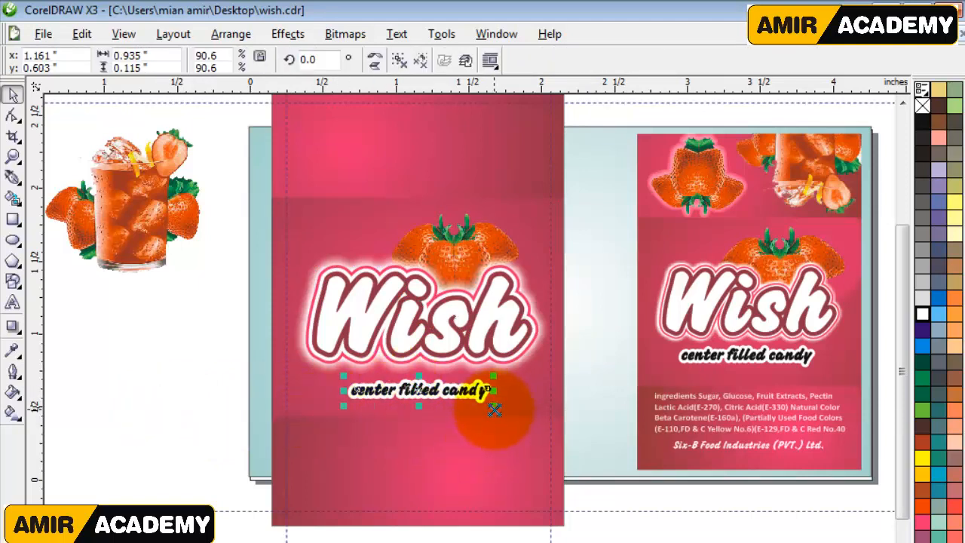
# Enlarge the tagline proportionally about its center to about 1.104 × 0.135" and deselect it.
pyautogui.moveTo(494, 409); pyautogui.dragTo(506, 417)
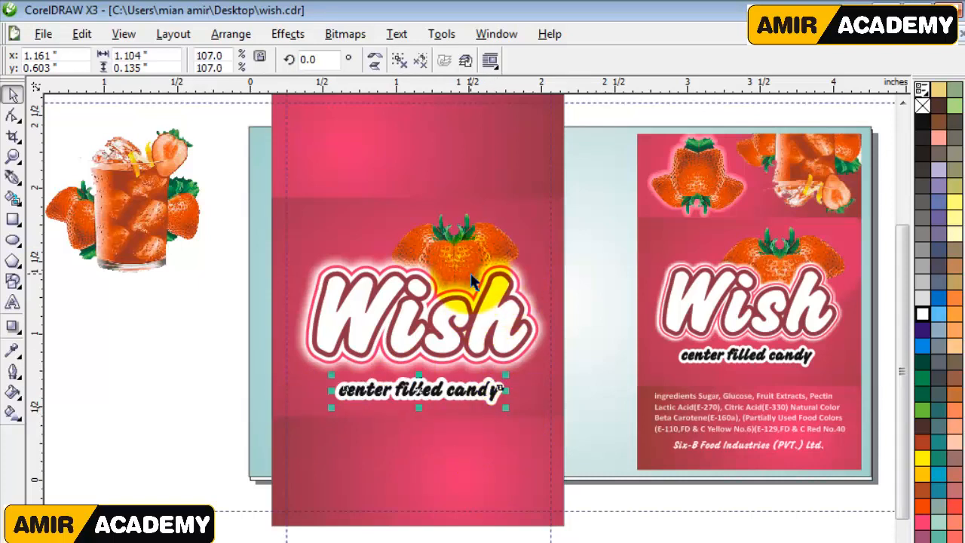
pyautogui.click(185, 392)
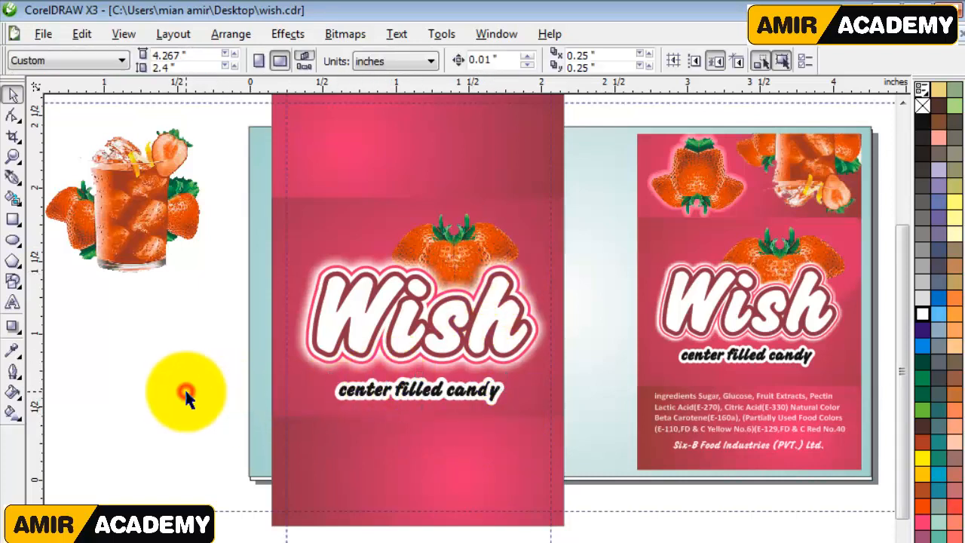
pyautogui.click(185, 389)
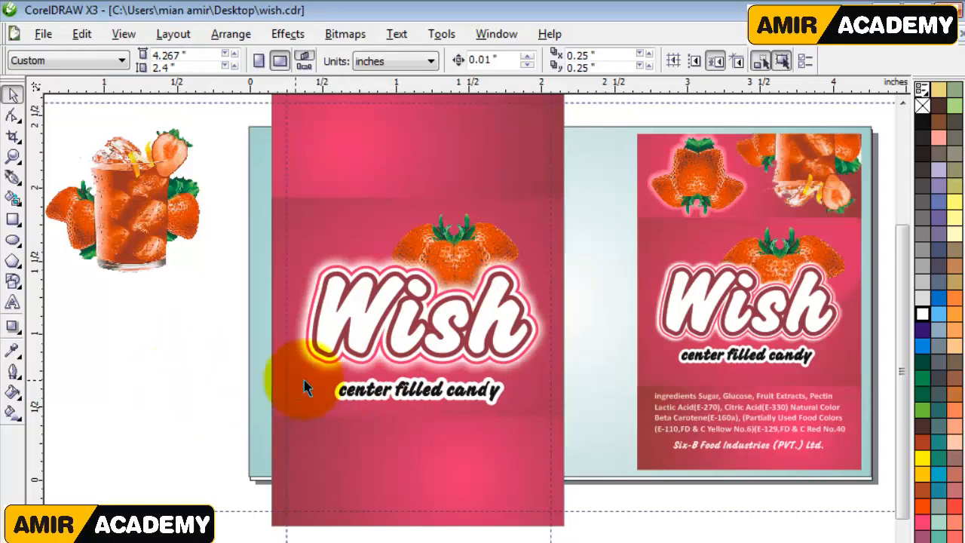
pyautogui.click(138, 375)
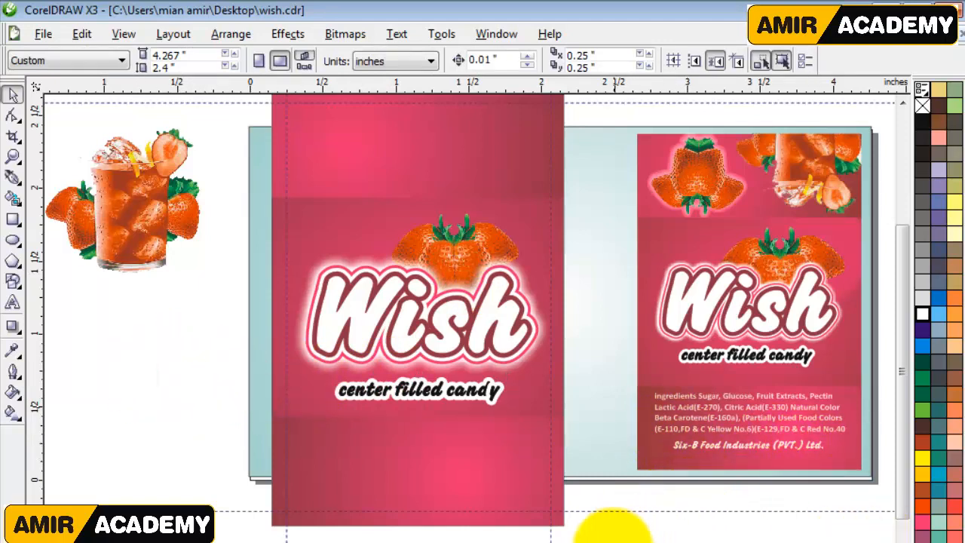
# Copy the ingredients and company name text from the reference wrapper onto the bottom band, enlarge it to about 1.684 × 0.507" and group it.
pyautogui.moveTo(613, 537); pyautogui.dragTo(828, 400)
pyautogui.moveTo(717, 431); pyautogui.dragTo(375, 465)
pyautogui.rightClick(375, 465)
pyautogui.scroll(1, 375, 464)
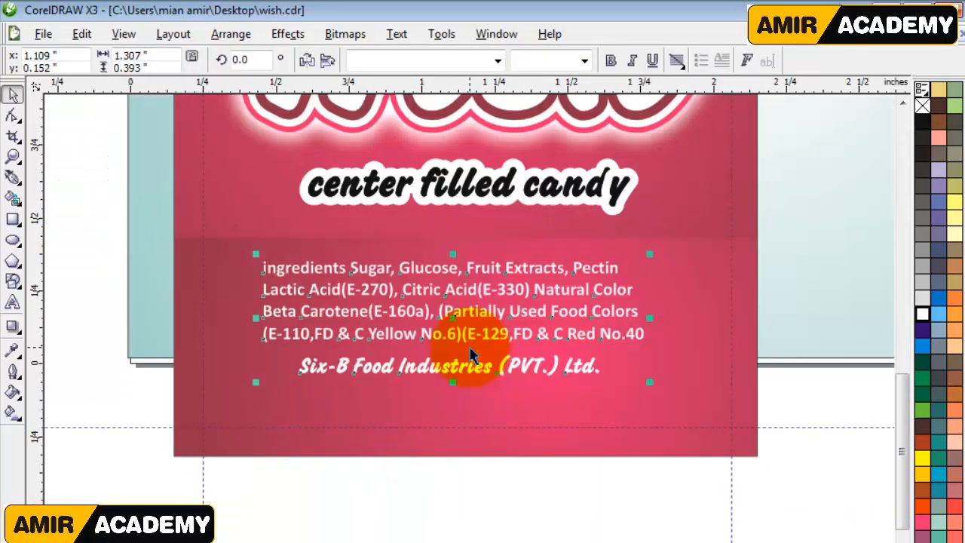
pyautogui.moveTo(653, 387); pyautogui.dragTo(718, 421)
pyautogui.hotkey('ctrl', 'g')
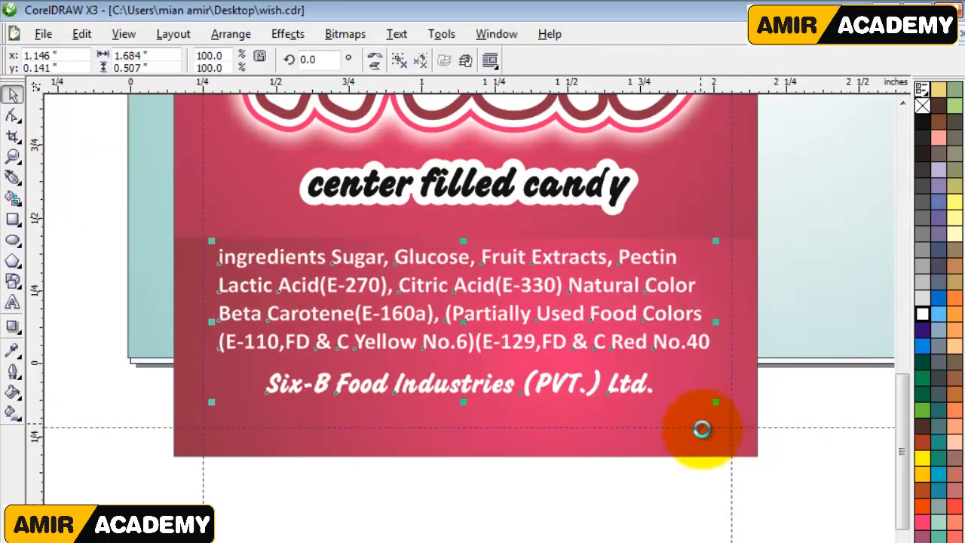
# Center the grouped ingredients text vertically on the wrapper's bottom band.
pyautogui.hotkey('ctrl', 'b')
pyautogui.click(545, 439)
pyautogui.keyDown('shift'); pyautogui.click(686, 447); pyautogui.keyUp('shift')
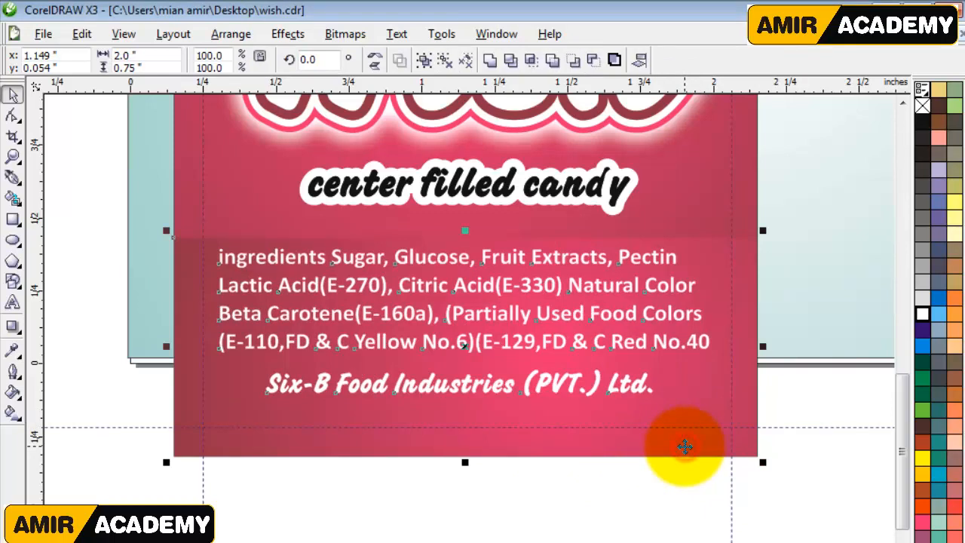
pyautogui.press('e')
pyautogui.click(570, 489)
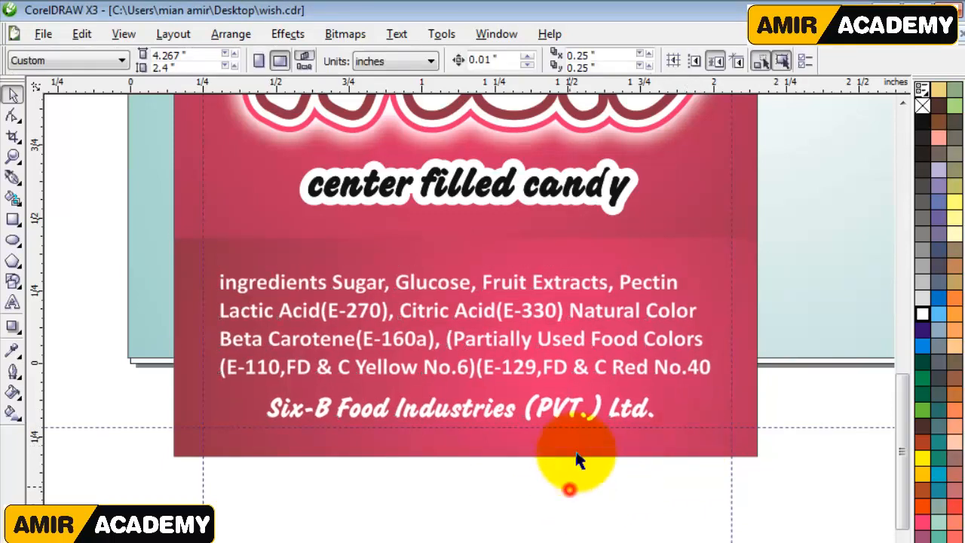
# Nudge the ingredients text group up 0.03" and 0.02" to the right to sit evenly within the guidelines.
pyautogui.click(576, 404)
pyautogui.press('Up')
pyautogui.press('Up')
pyautogui.press('Up')
pyautogui.press('Right')
pyautogui.press('Right')
pyautogui.press('Right')
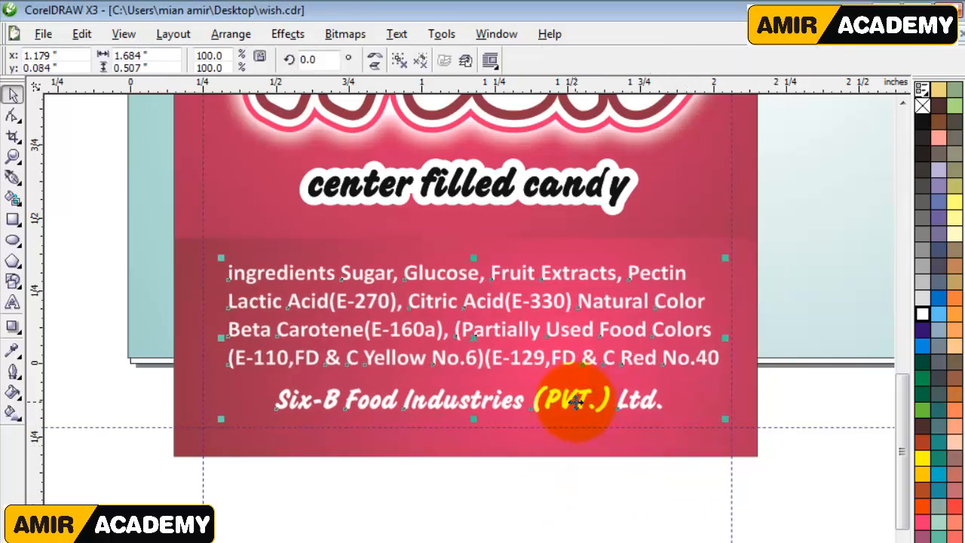
pyautogui.press('Left')
pyautogui.click(553, 522)
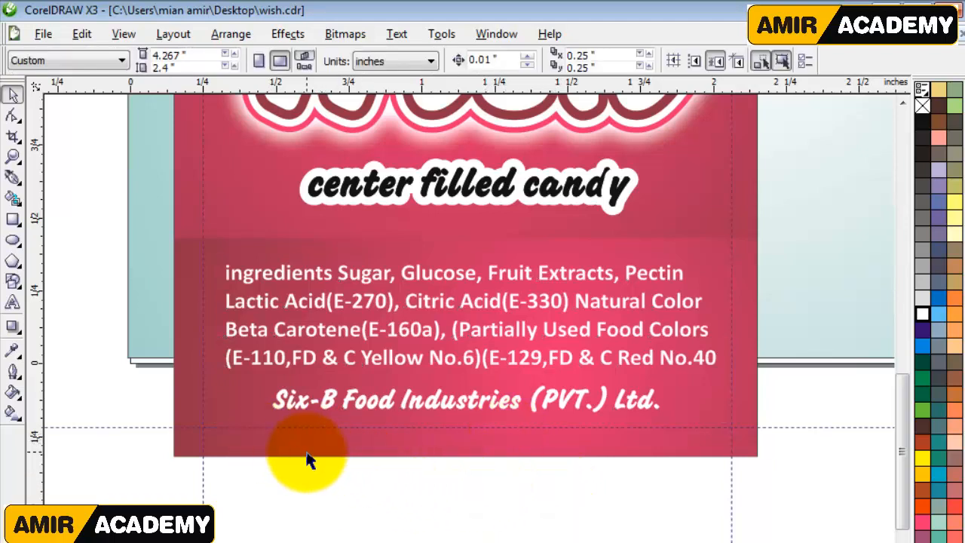
pyautogui.scroll(-1, 308, 332)
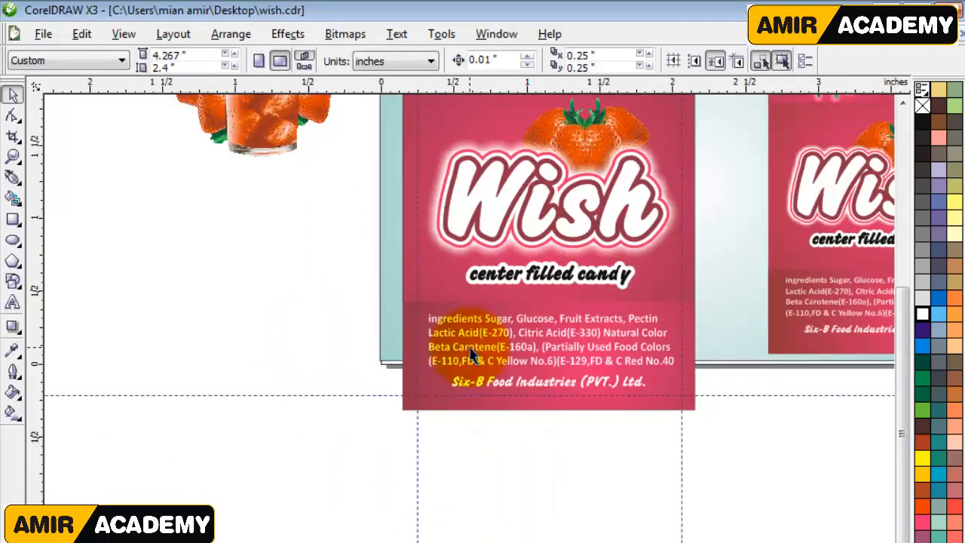
pyautogui.click(235, 332)
pyautogui.click(903, 103)
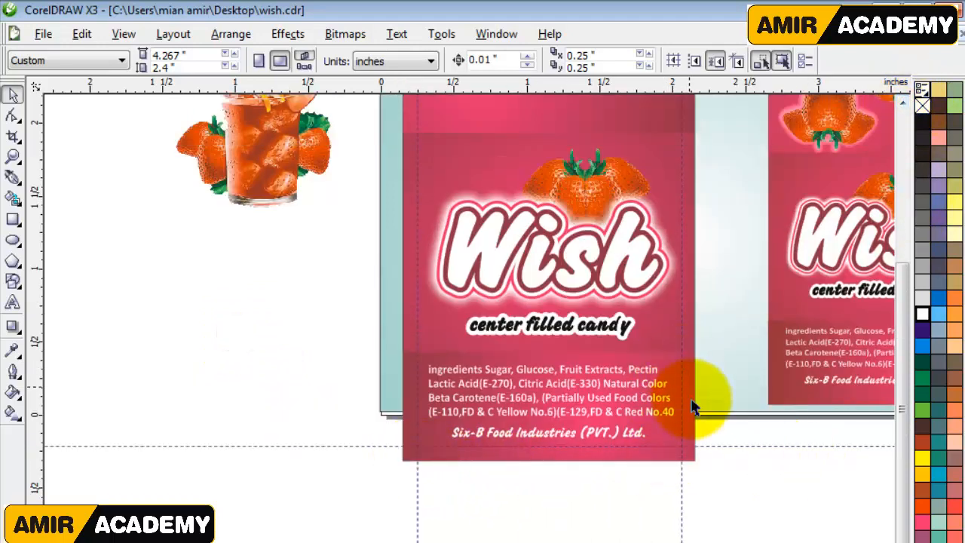
pyautogui.scroll(2, 413, 448)
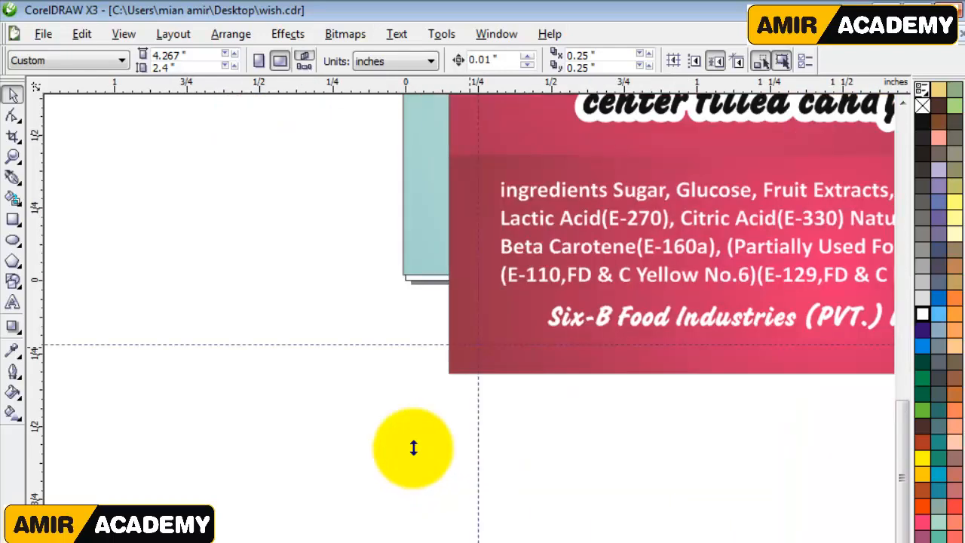
pyautogui.scroll(-4, 469, 352)
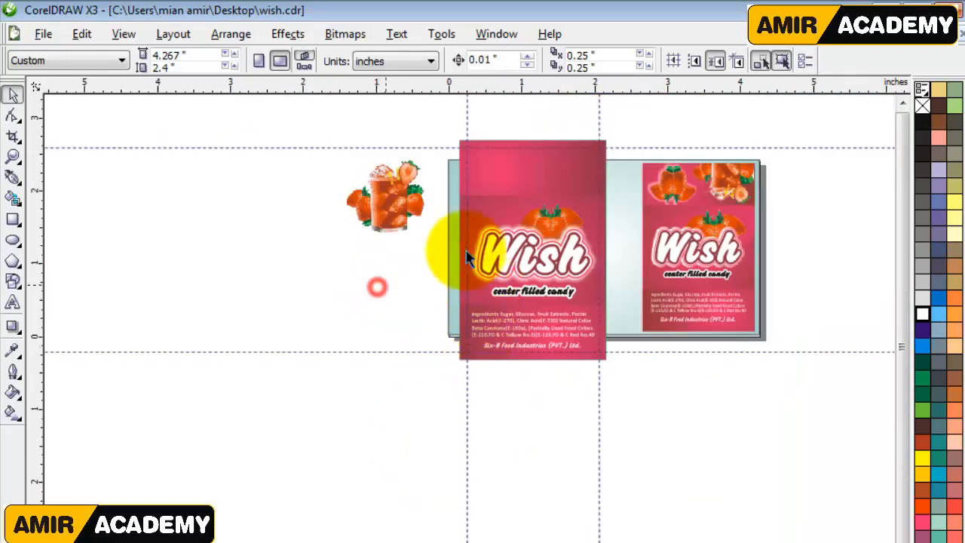
# Scale the juice glass image down to about 0.729 × 0.676" and place it on the right half of the wrapper's top band.
pyautogui.scroll(2, 490, 241)
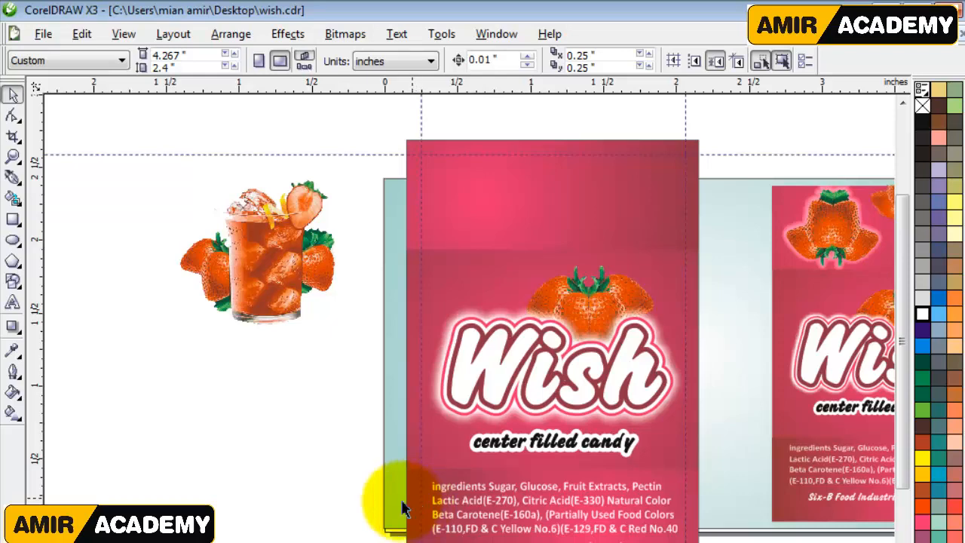
pyautogui.click(278, 322)
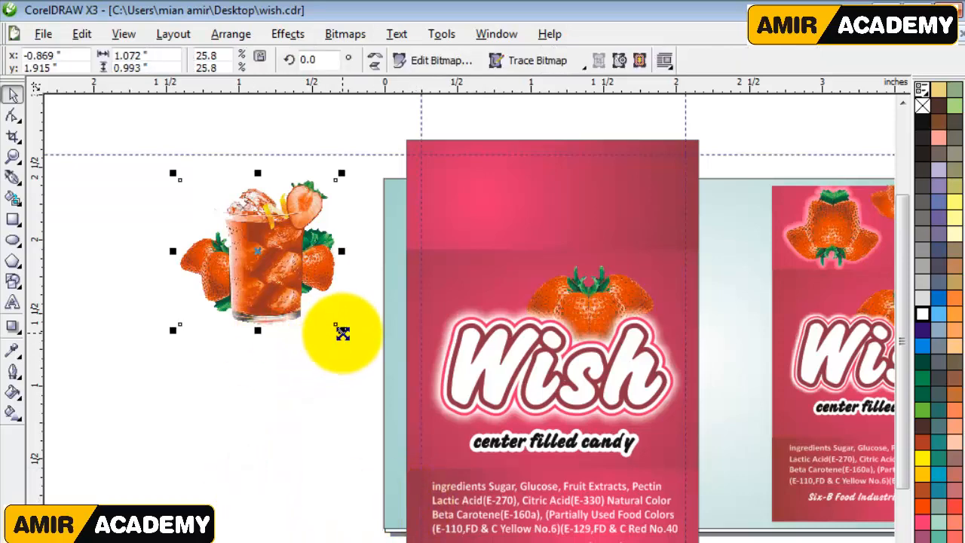
pyautogui.moveTo(339, 328); pyautogui.dragTo(317, 323)
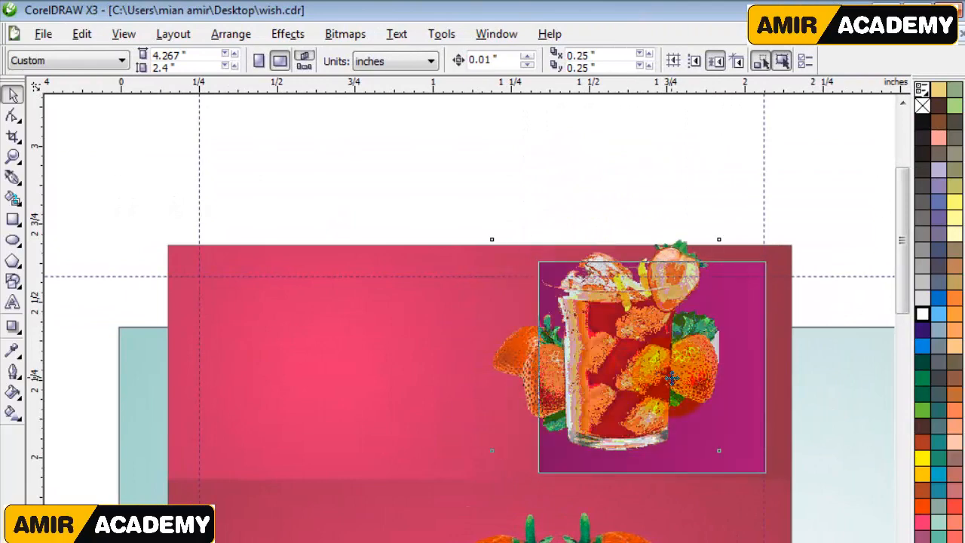
pyautogui.click(671, 377)
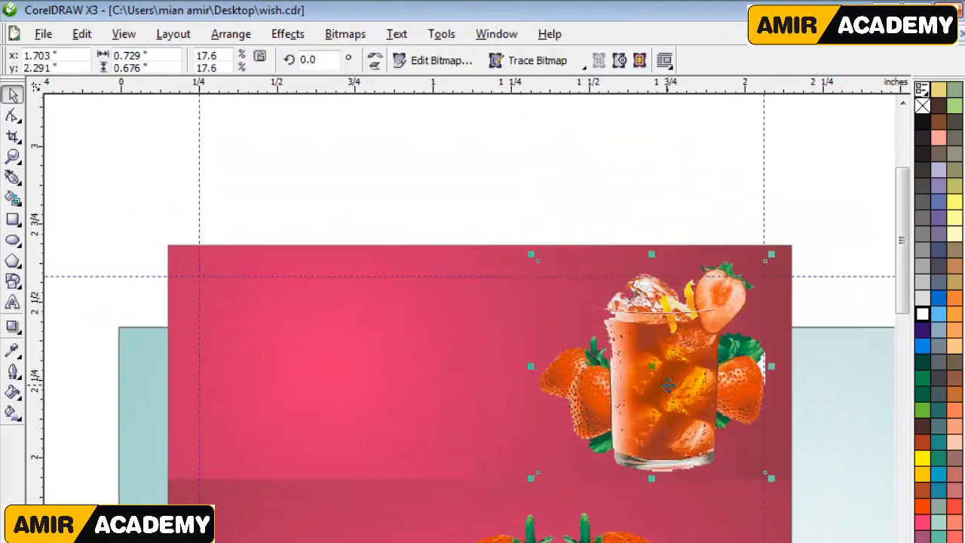
pyautogui.moveTo(668, 386); pyautogui.dragTo(637, 397)
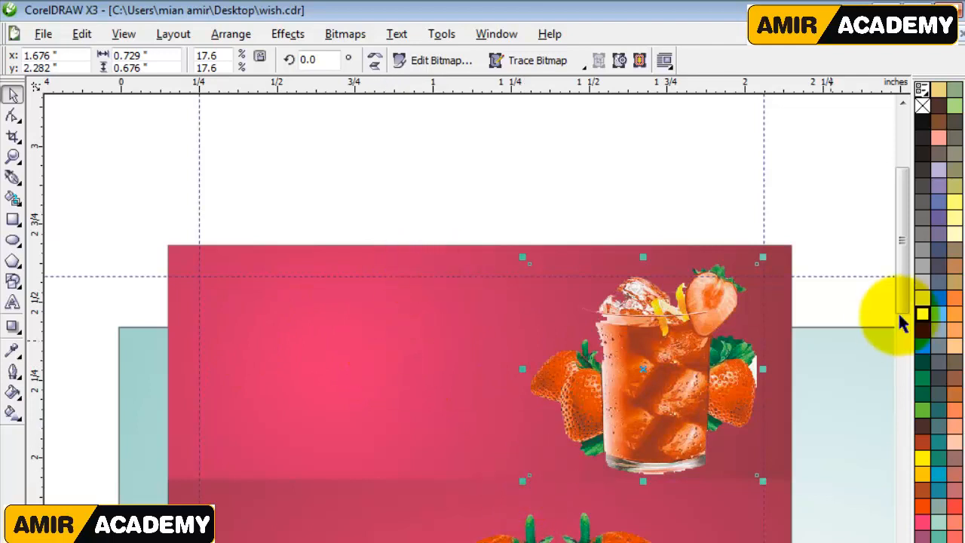
# Flip the juice glass image upside down, enlarge it to about 1.038 × 0.962" and position it overhanging the wrapper's upper edge.
pyautogui.moveTo(902, 246); pyautogui.dragTo(904, 299)
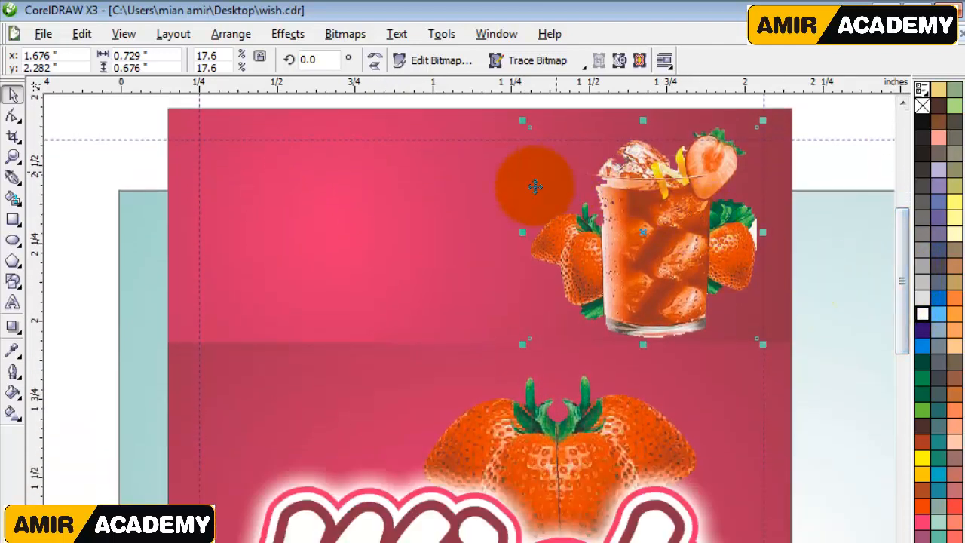
pyautogui.scroll(-4, 537, 333)
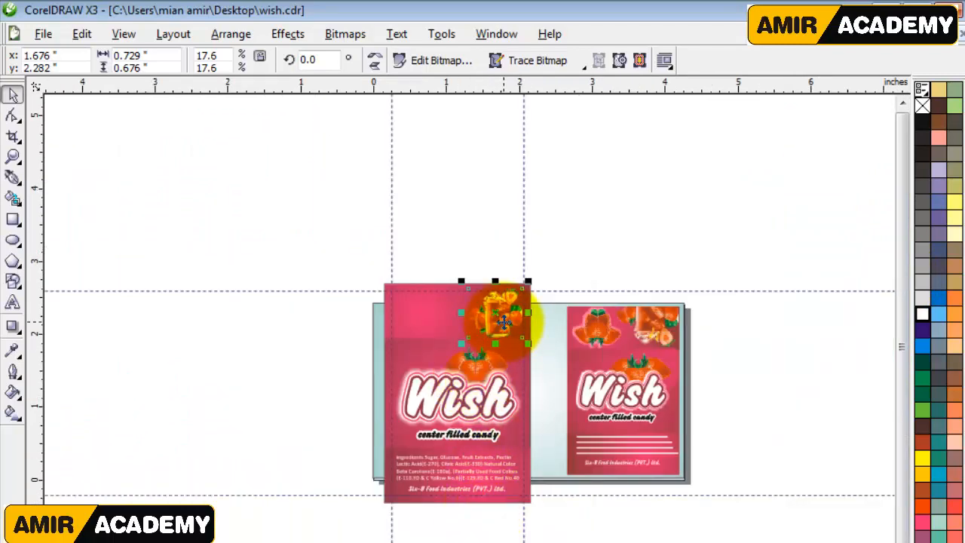
pyautogui.scroll(3, 503, 323)
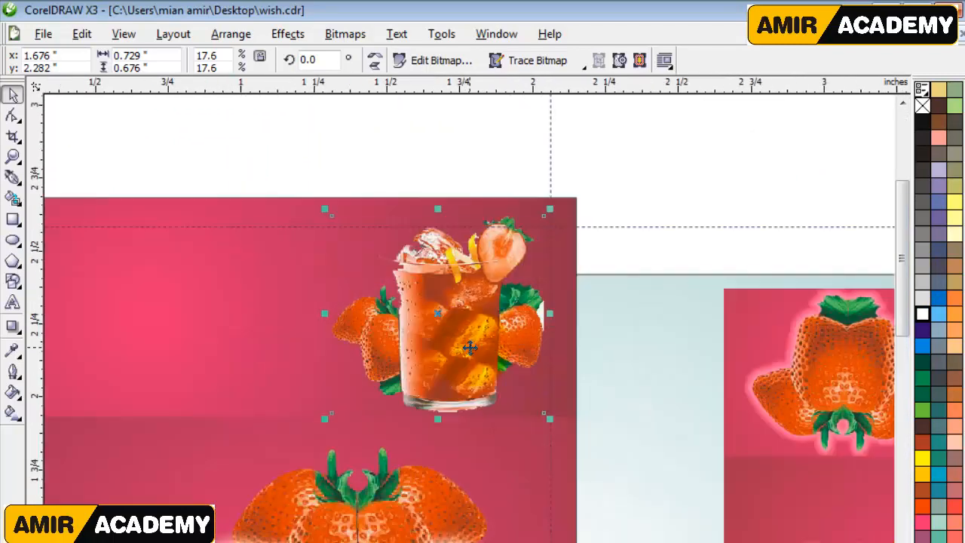
pyautogui.click(375, 62)
pyautogui.click(453, 150)
pyautogui.moveTo(451, 326); pyautogui.dragTo(438, 330)
pyautogui.moveTo(535, 213); pyautogui.dragTo(594, 165)
pyautogui.moveTo(463, 187); pyautogui.dragTo(424, 154)
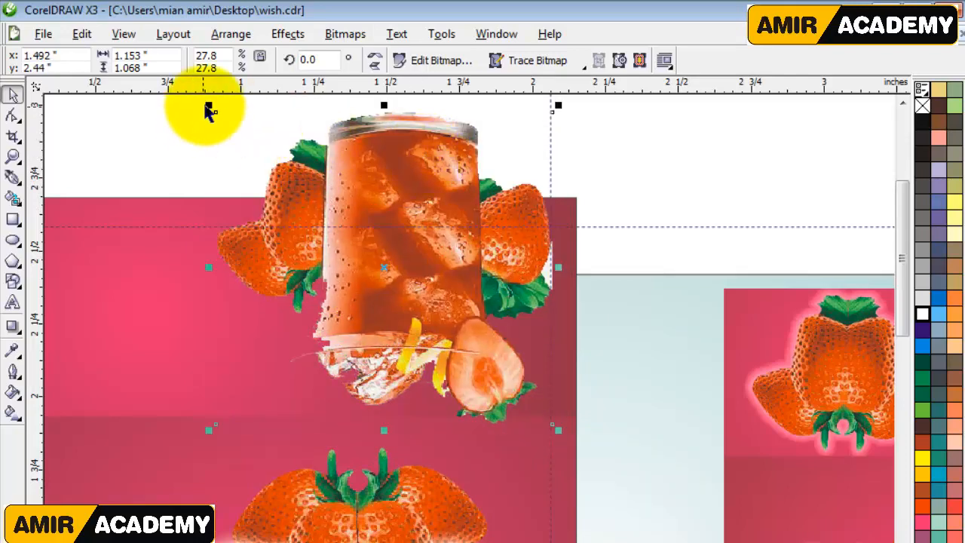
pyautogui.moveTo(211, 106); pyautogui.dragTo(242, 137)
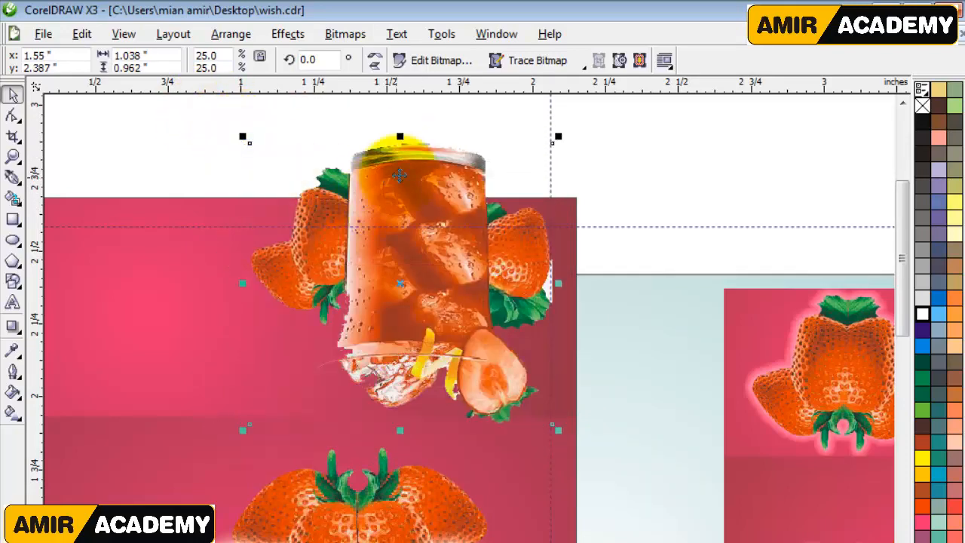
pyautogui.moveTo(400, 174); pyautogui.dragTo(404, 219)
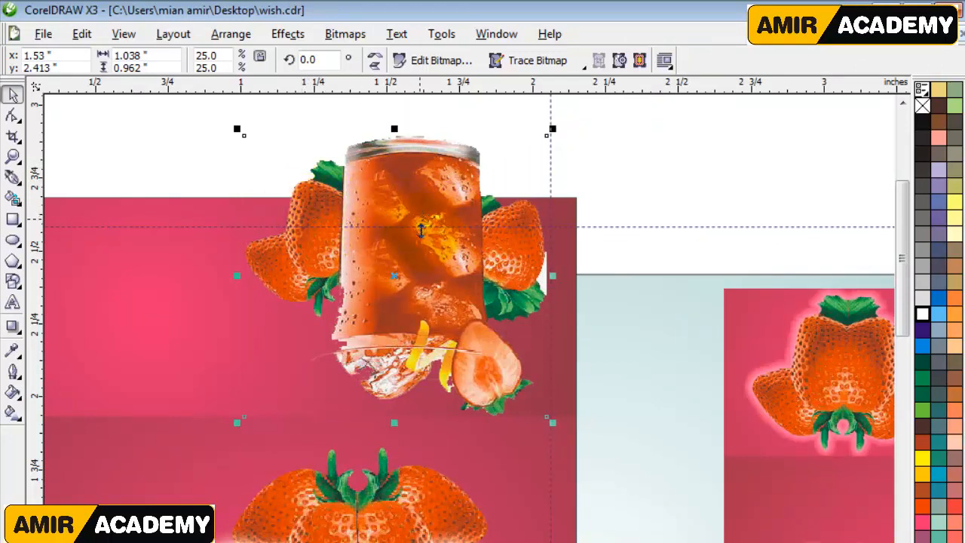
# PowerClip the flipped juice glass image inside the wrapper's top band and deselect it.
pyautogui.hscroll(-3, 469, 317)
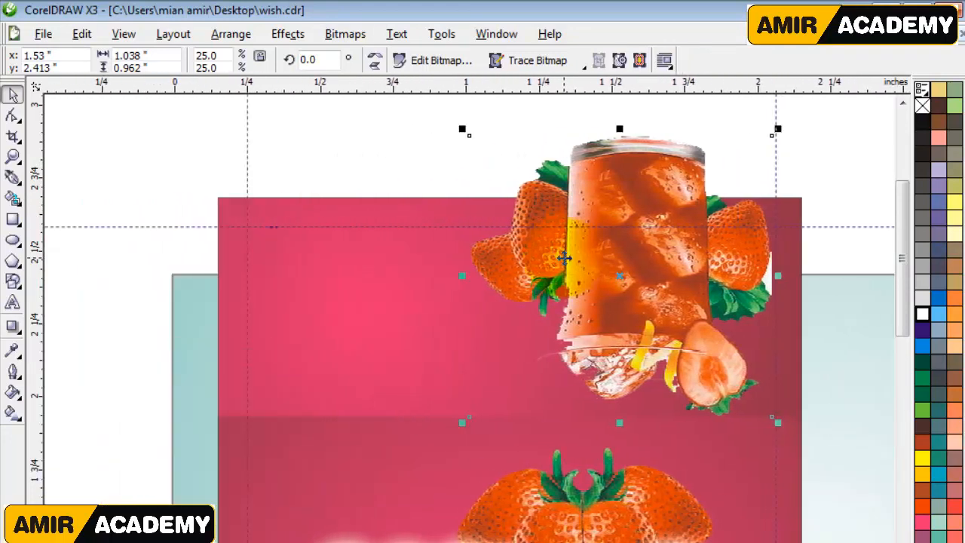
pyautogui.click(288, 34)
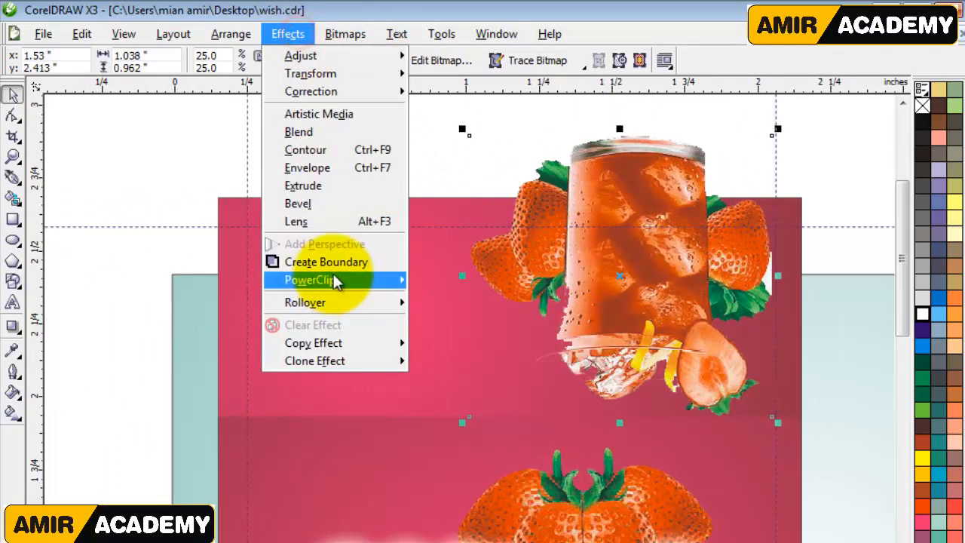
pyautogui.moveTo(334, 279)
pyautogui.click(450, 282)
pyautogui.click(329, 206)
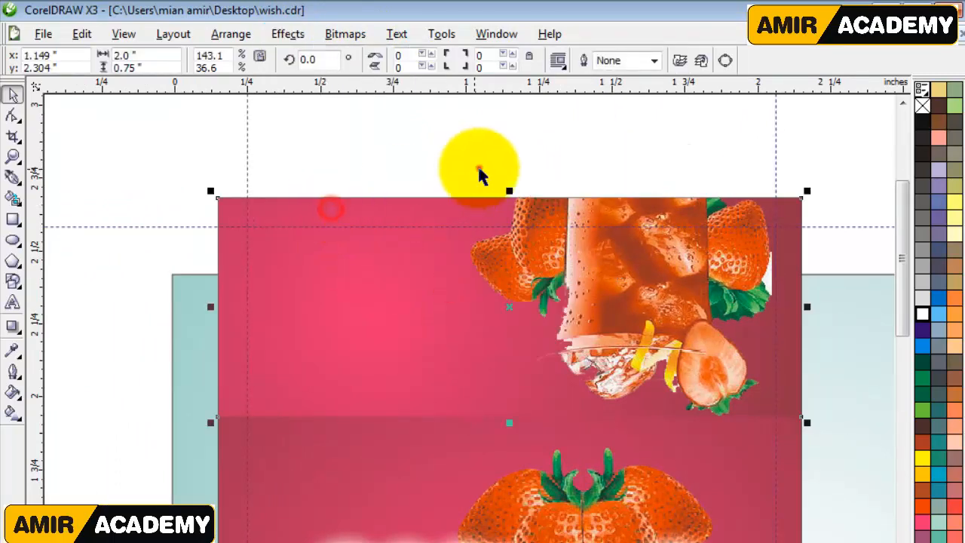
pyautogui.click(478, 167)
# Copy the strawberries image onto the left half of the wrapper's top band and flip the copy vertically.
pyautogui.moveTo(611, 521); pyautogui.dragTo(398, 272)
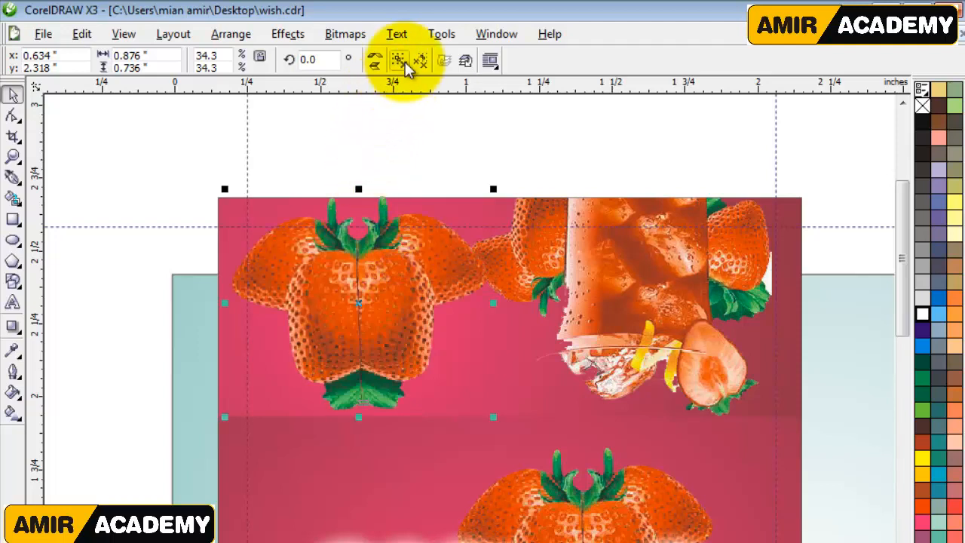
pyautogui.click(375, 64)
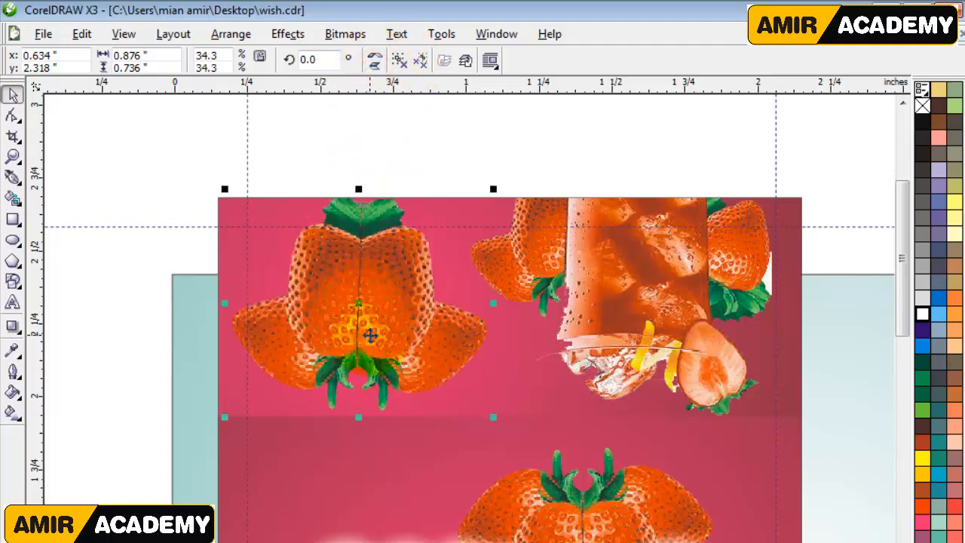
pyautogui.moveTo(371, 334)
pyautogui.mouseDown()
pyautogui.moveTo(394, 351)
pyautogui.moveTo(389, 338)
pyautogui.mouseUp()
# Resize the flipped strawberries to about 0.806 × 0.678" and position them against the top band's upper edge.
pyautogui.click(521, 424)
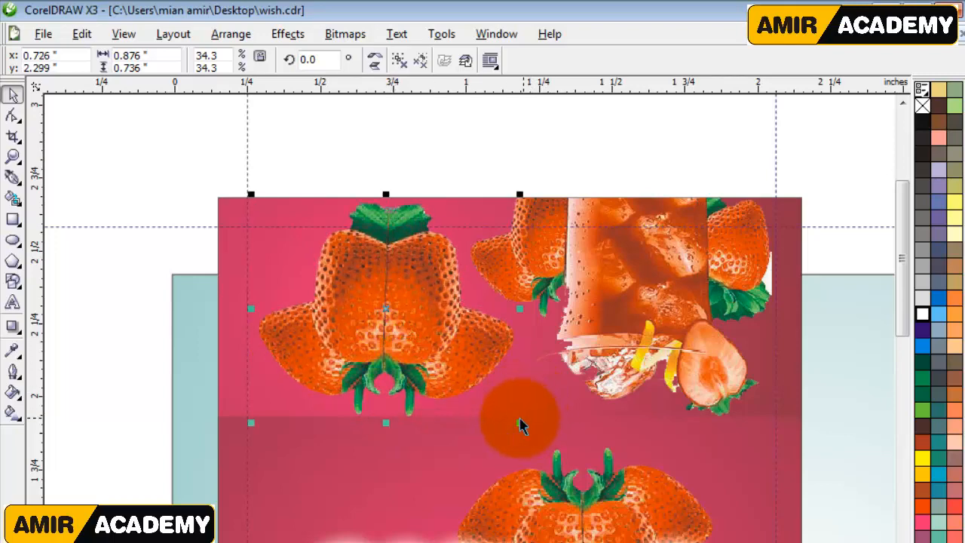
pyautogui.moveTo(521, 424); pyautogui.dragTo(497, 404)
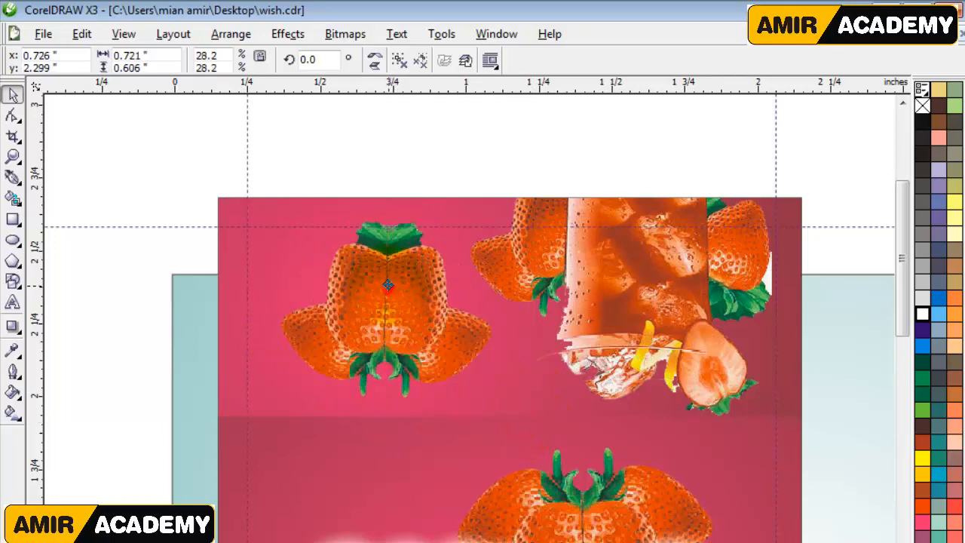
pyautogui.moveTo(388, 285); pyautogui.dragTo(373, 259)
pyautogui.click(470, 363)
pyautogui.moveTo(483, 377)
pyautogui.mouseDown()
pyautogui.moveTo(511, 398)
pyautogui.moveTo(478, 390)
pyautogui.mouseUp()
pyautogui.click(426, 336)
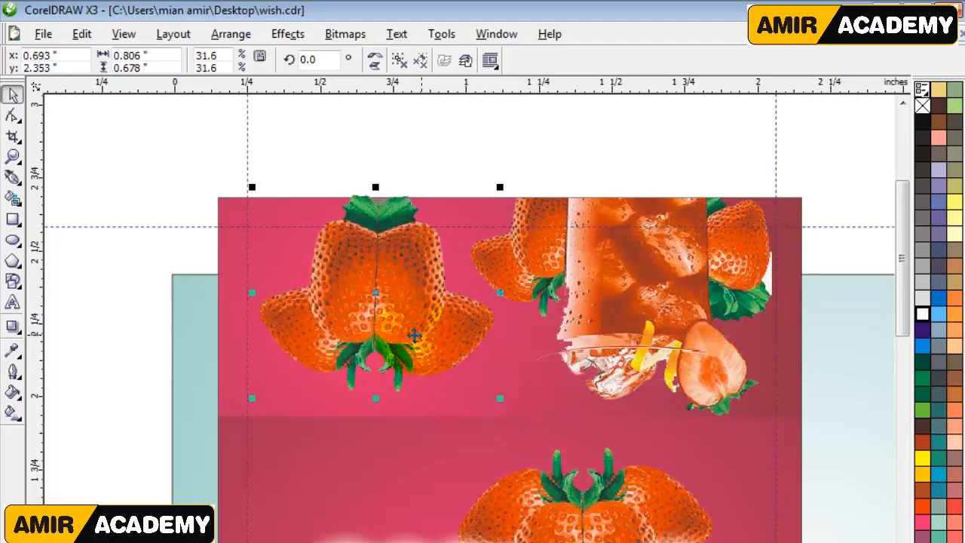
# Apply a drop shadow running from the upper to the lower end of the flipped strawberries, using the Add blend mode.
pyautogui.click(12, 325)
pyautogui.moveTo(366, 198); pyautogui.dragTo(376, 391)
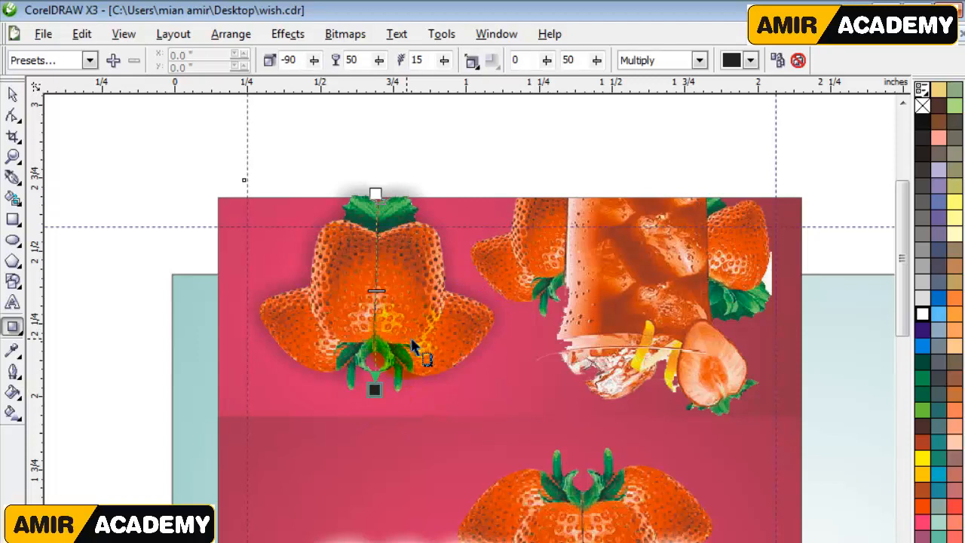
pyautogui.click(700, 60)
pyautogui.click(667, 89)
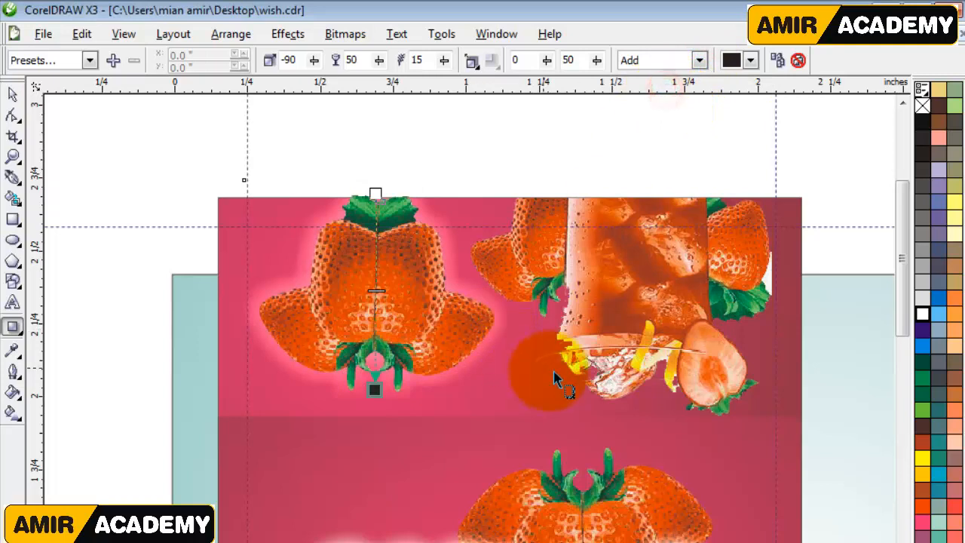
# PowerClip the flipped strawberries with their glow inside the wrapper's top band and deselect them.
pyautogui.click(12, 94)
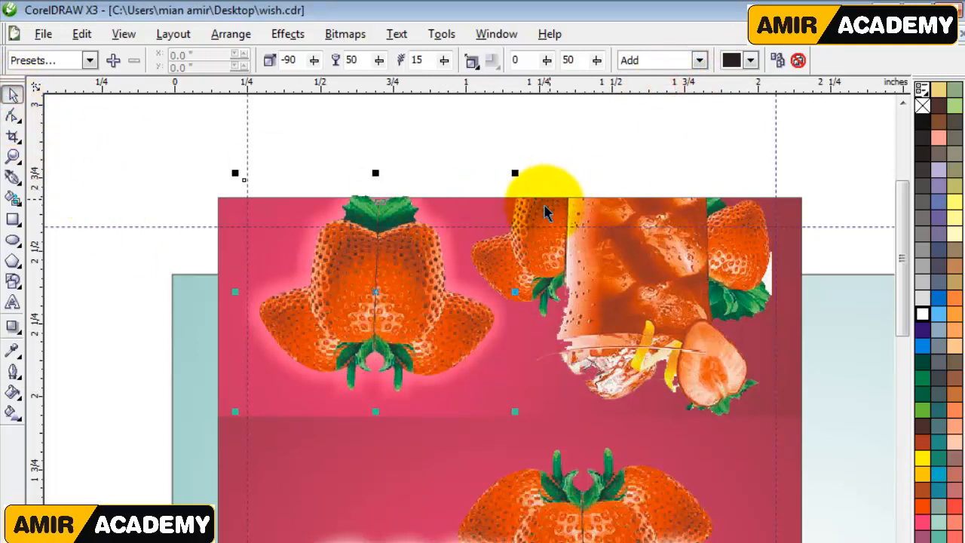
pyautogui.click(290, 34)
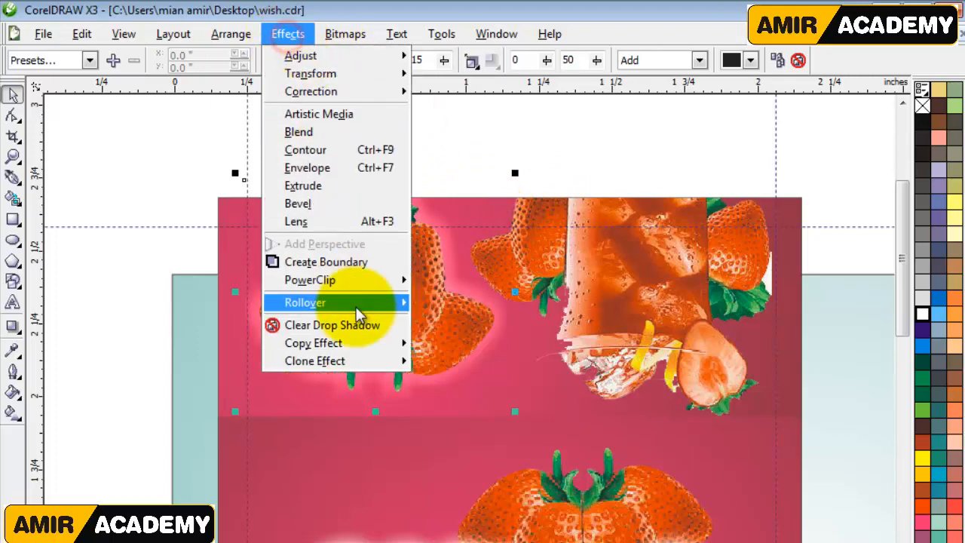
pyautogui.moveTo(374, 280)
pyautogui.click(483, 280)
pyautogui.click(687, 259)
pyautogui.click(592, 178)
# Delete the horizontal guideline and both vertical guidelines around the wrapper.
pyautogui.scroll(-1, 471, 359)
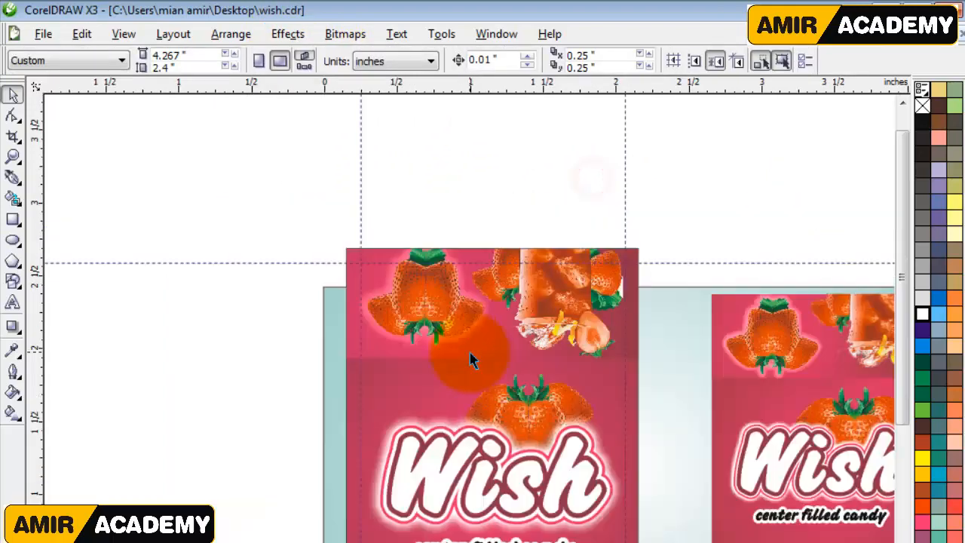
pyautogui.press('F4')
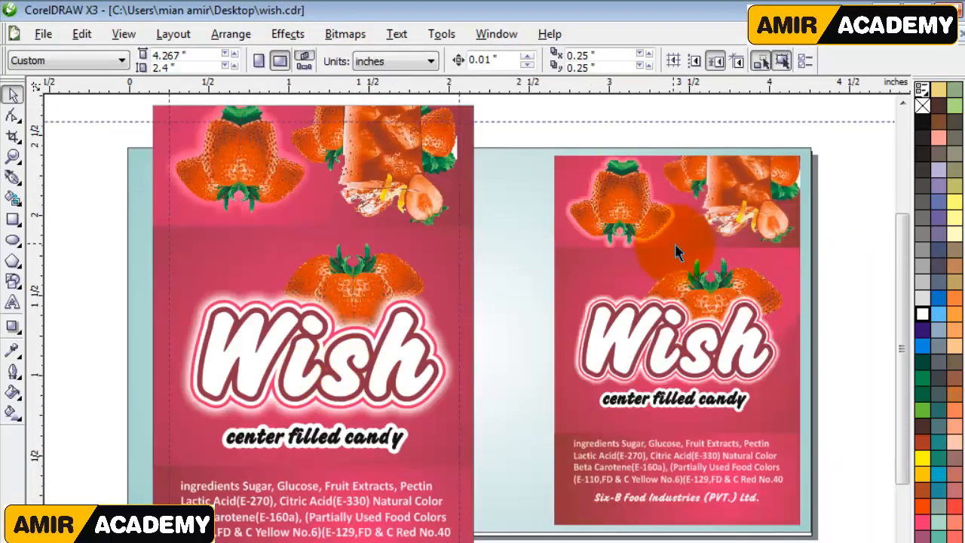
pyautogui.click(838, 121)
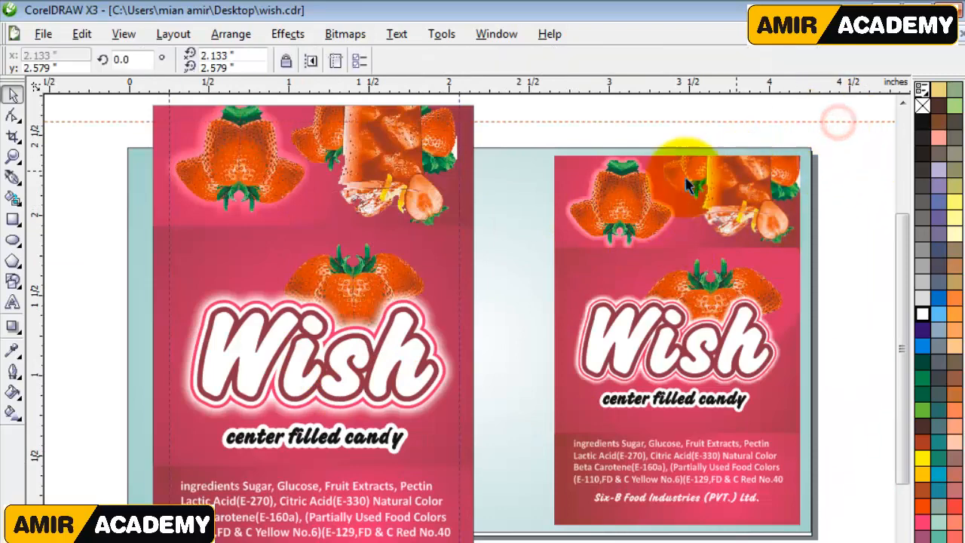
pyautogui.press('Delete')
pyautogui.click(459, 98)
pyautogui.click(169, 89)
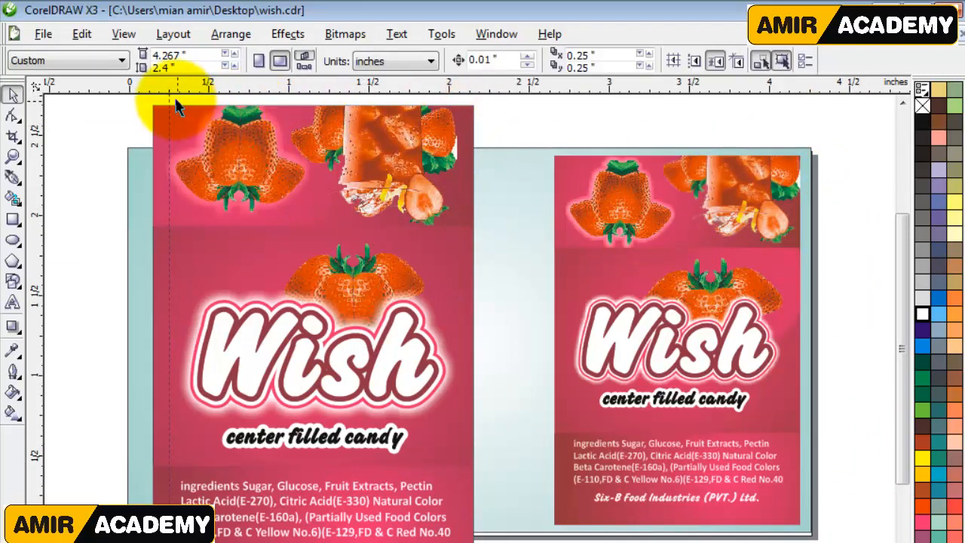
pyautogui.press('Delete')
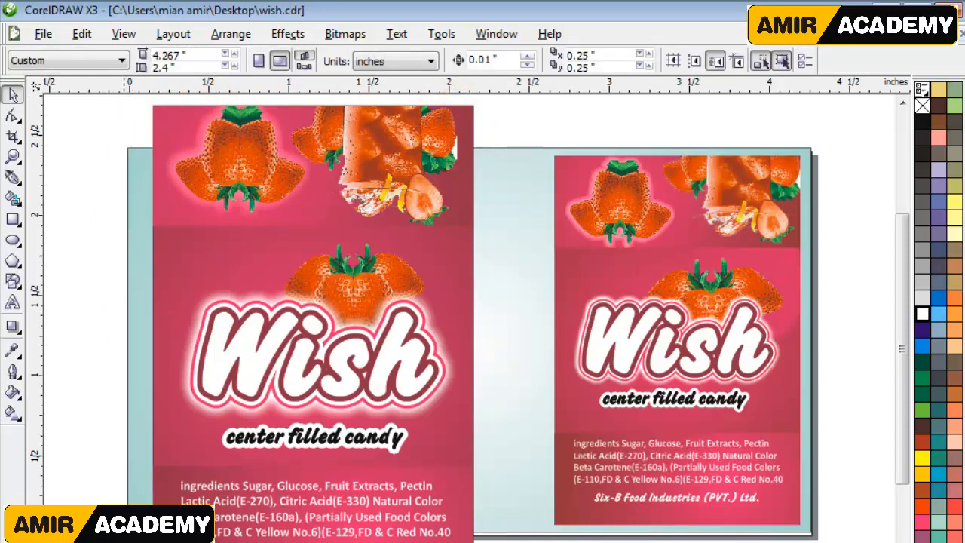
# Compare the whole recreated wrapper with the reference design beside it.
pyautogui.click(325, 438)
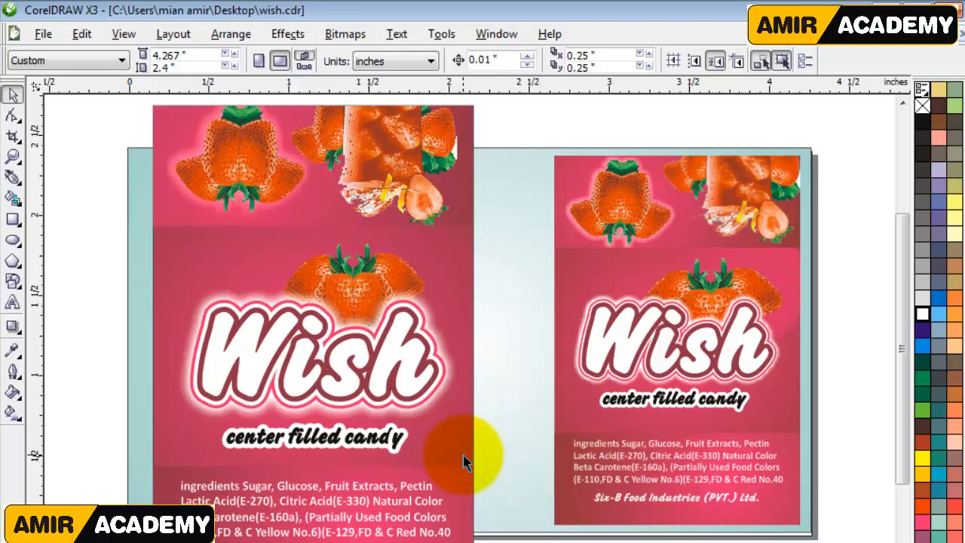
pyautogui.scroll(-2, 460, 358)
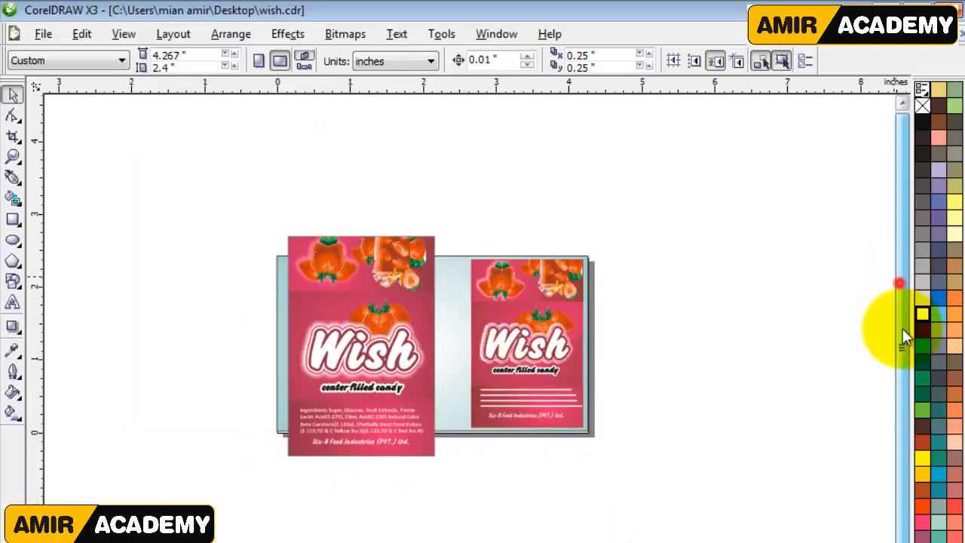
pyautogui.click(903, 540)
pyautogui.click(902, 540)
pyautogui.press('z')
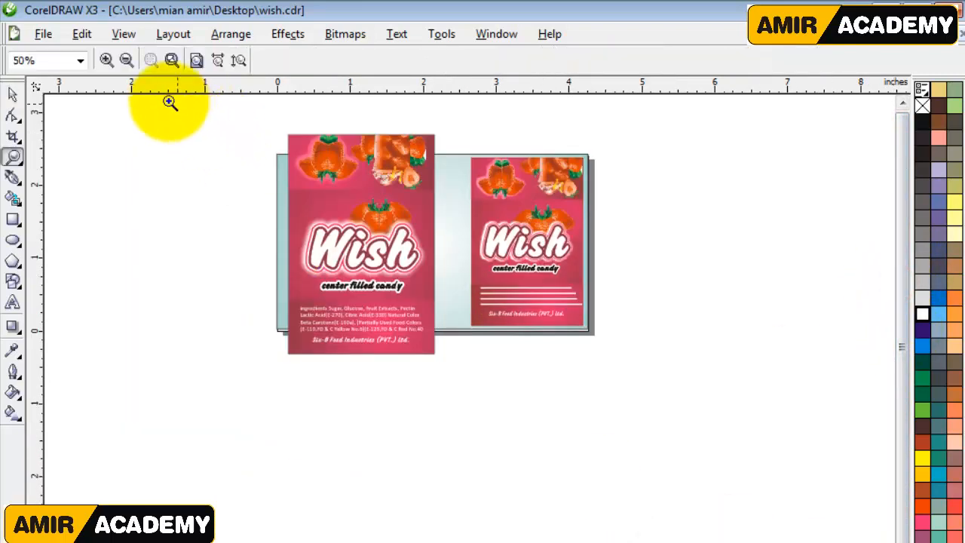
pyautogui.moveTo(170, 102); pyautogui.dragTo(851, 445)
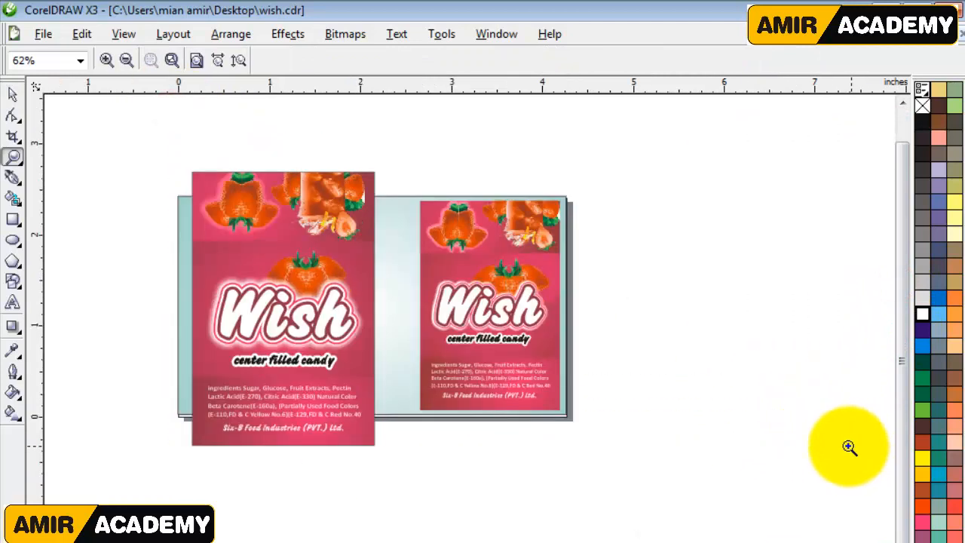
pyautogui.click(14, 93)
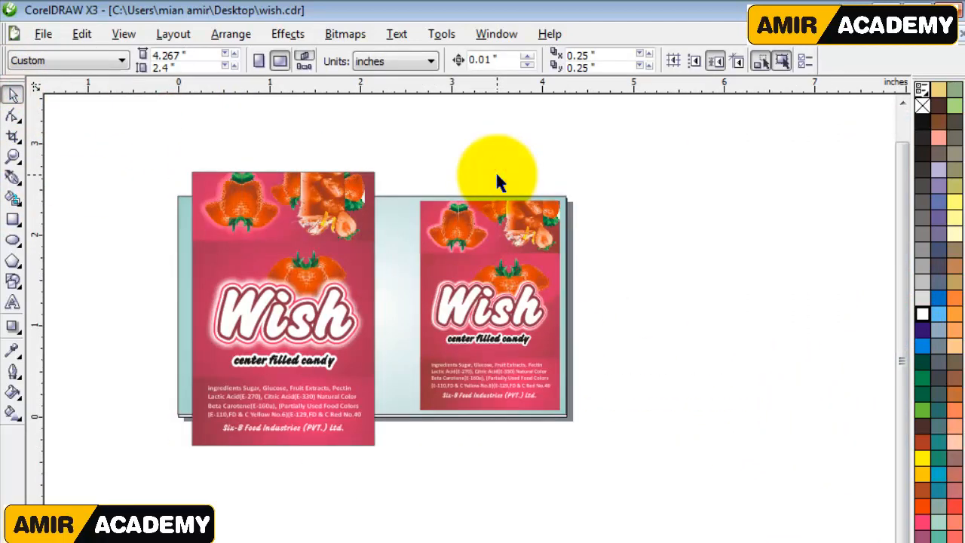
# Add a text note above the reference design reading "cdr file k liy apna Gmail Address".
pyautogui.click(13, 301)
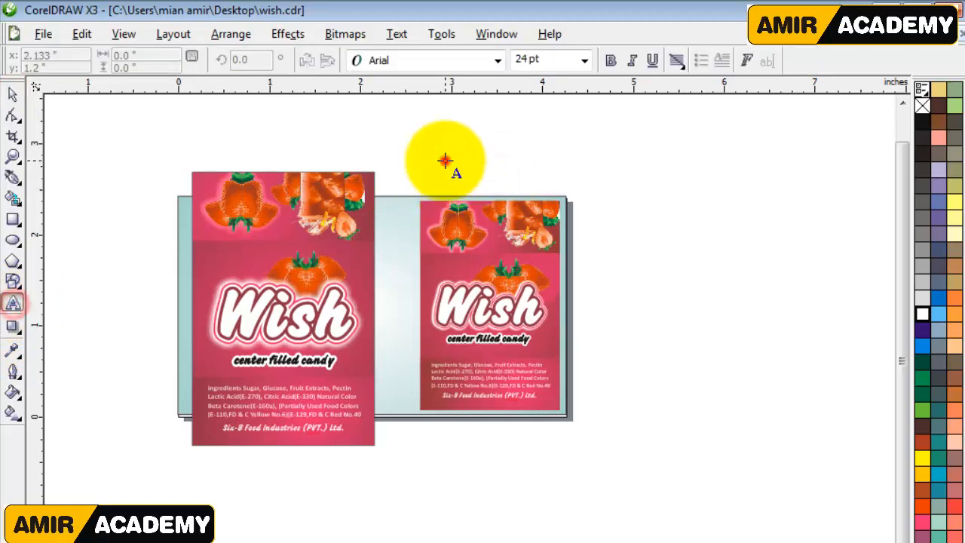
pyautogui.click(445, 161)
pyautogui.write('cdr')
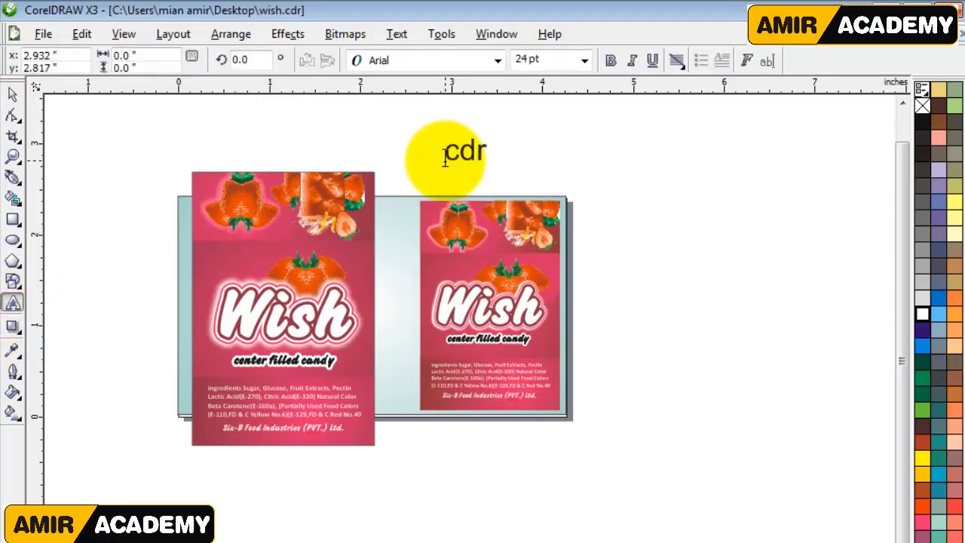
pyautogui.write(' file k l')
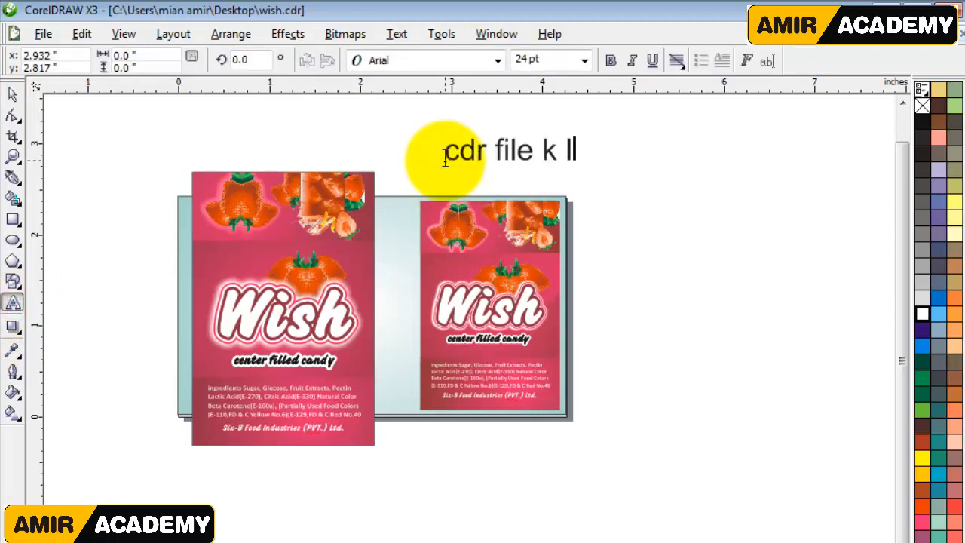
pyautogui.write('iy apl')
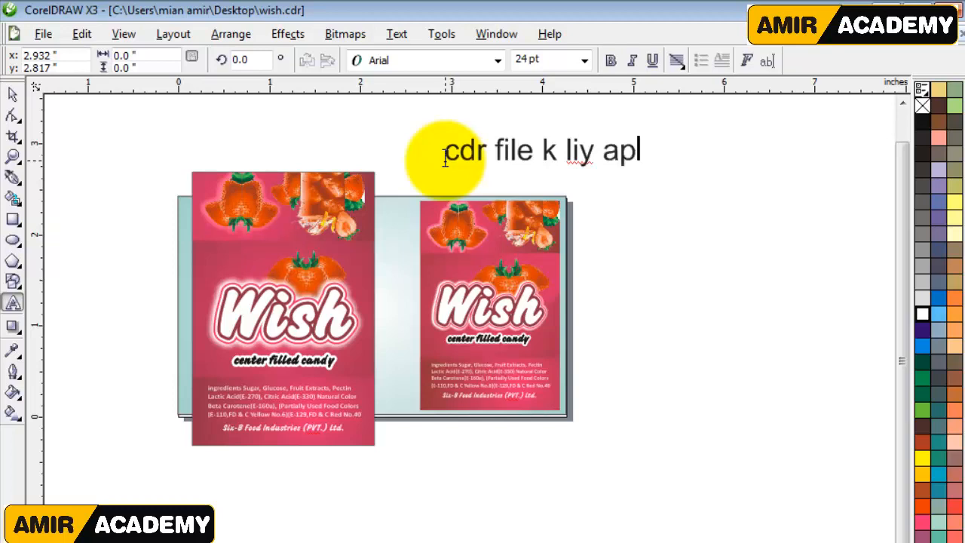
pyautogui.press('BackSpace')
pyautogui.write('na G')
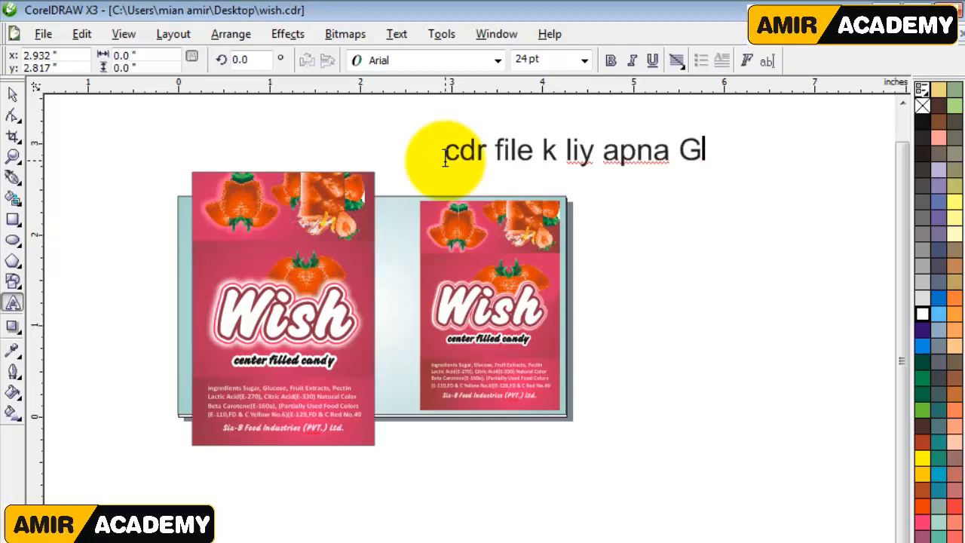
pyautogui.write('mail ')
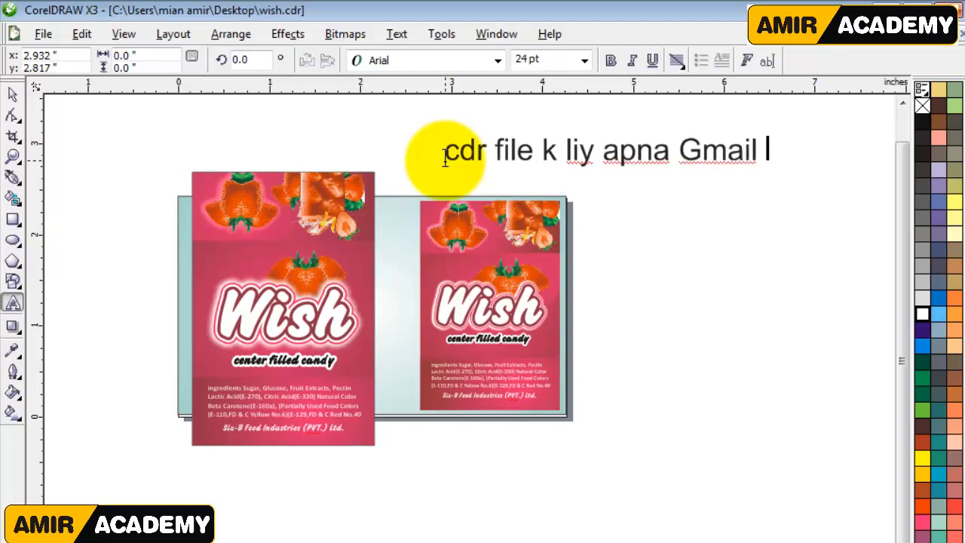
pyautogui.write('Addre')
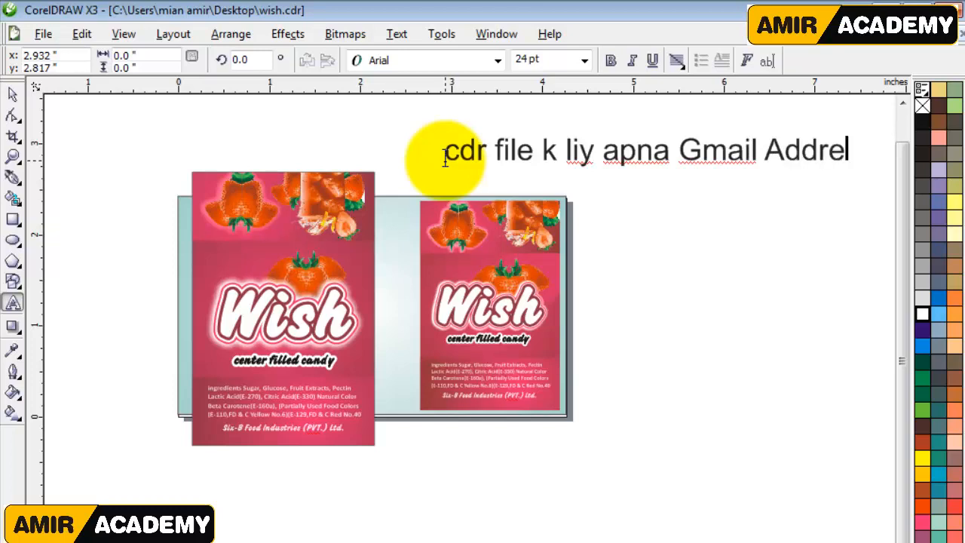
pyautogui.write('ss')
# Add a second line to the note reading "Comments me likin" and finish text editing.
pyautogui.press('Return')
pyautogui.write('Comments ')
pyautogui.write('me l')
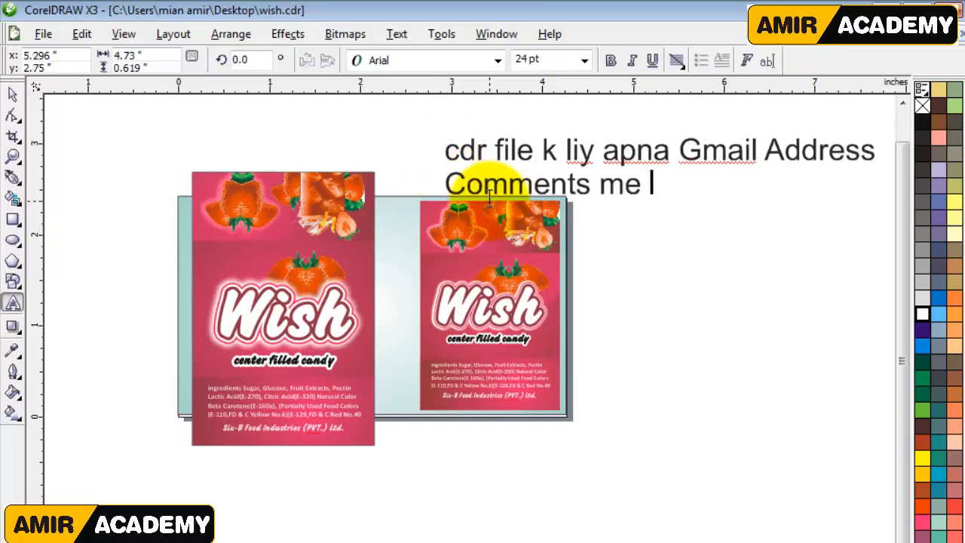
pyautogui.write('ikin')
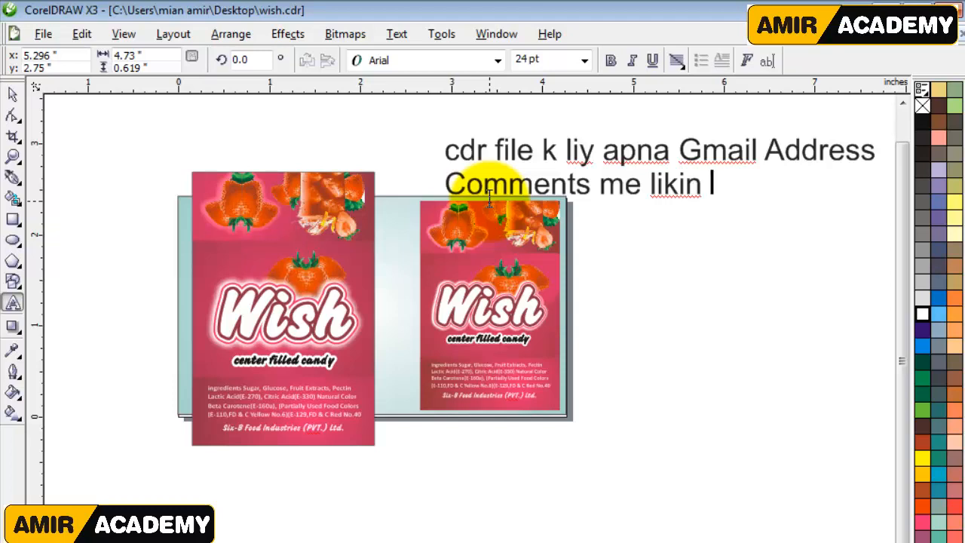
pyautogui.click(12, 92)
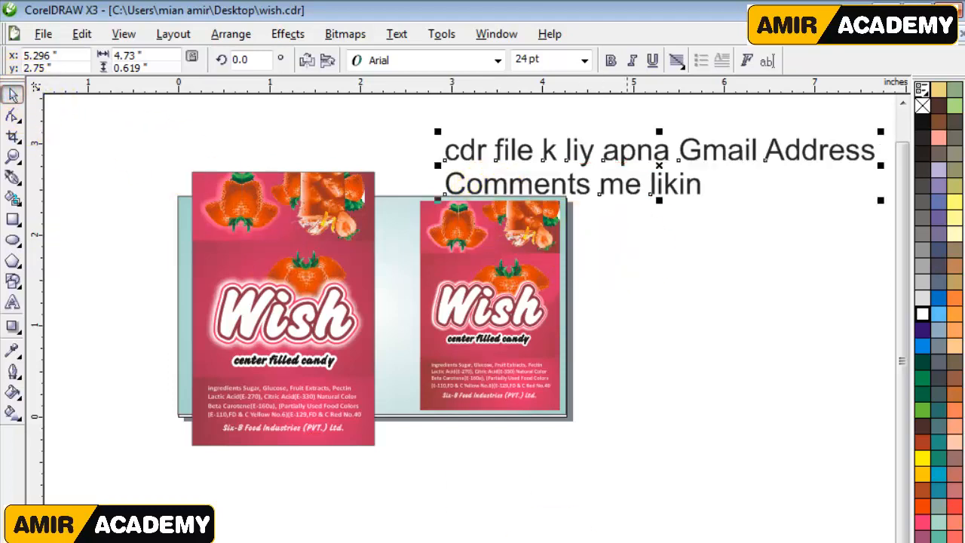
# Scale the note down to about 2.36 × 0.309", place it just above the page beside the recreated wrapper, and deselect it.
pyautogui.hscroll(2, 476, 309)
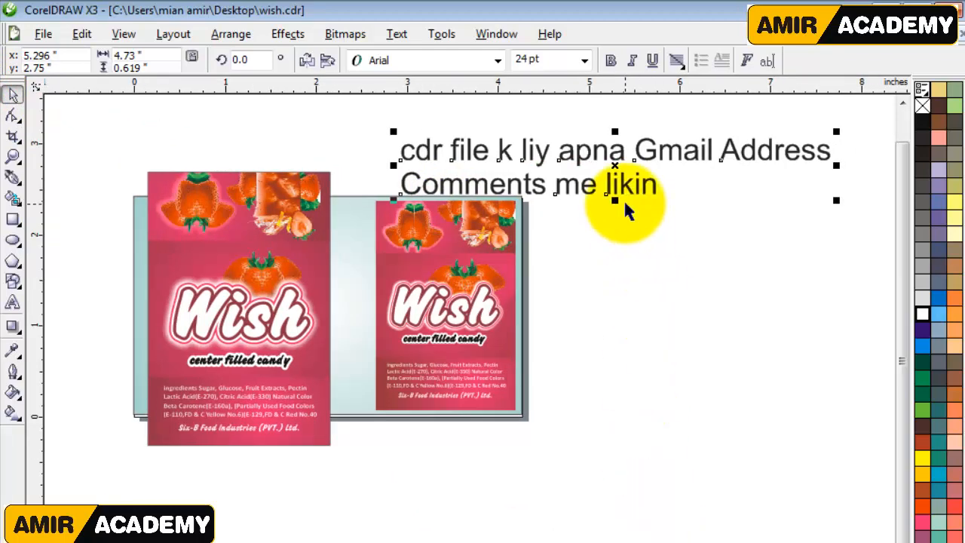
pyautogui.moveTo(625, 200); pyautogui.dragTo(564, 185)
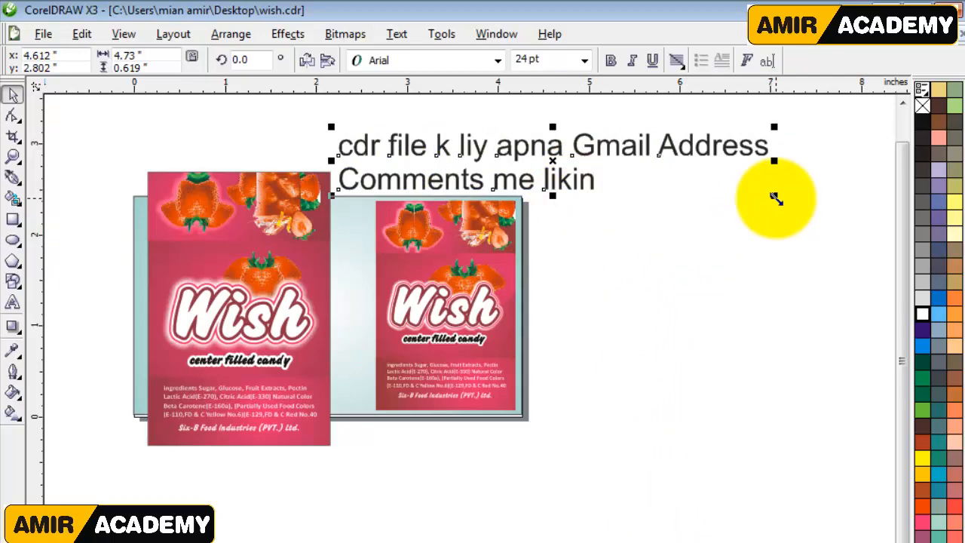
pyautogui.moveTo(774, 196); pyautogui.dragTo(667, 194)
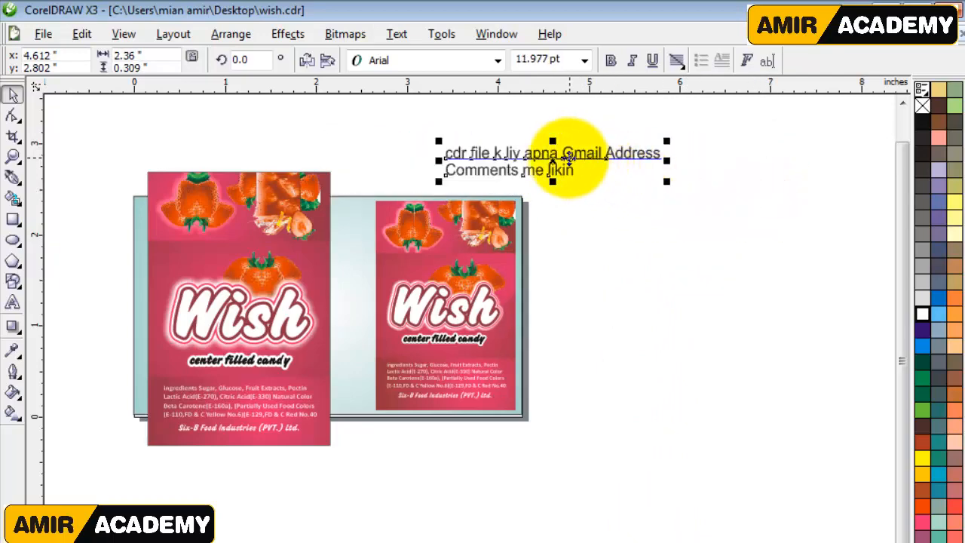
pyautogui.moveTo(551, 156); pyautogui.dragTo(449, 173)
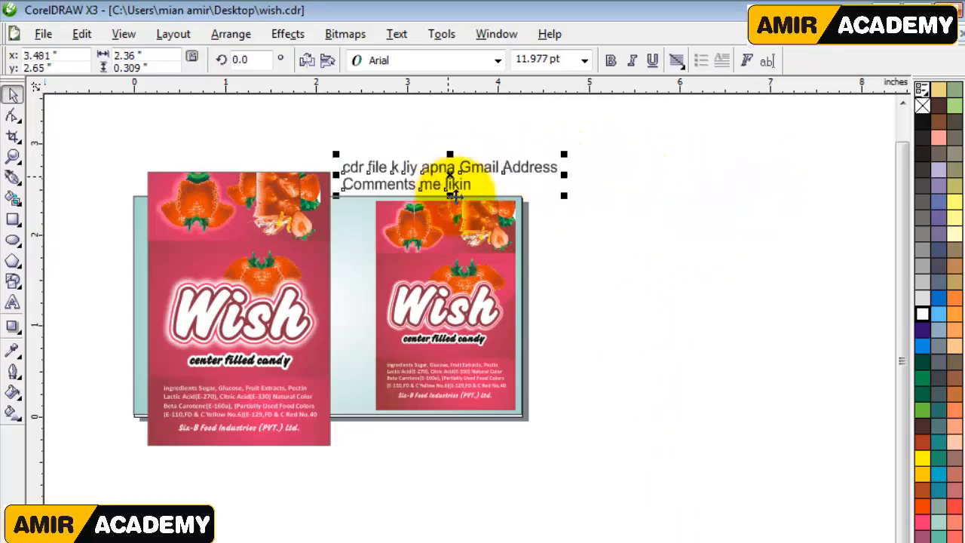
pyautogui.click(618, 377)
# Review the finished wrapper, the reference design and the note above it together.
pyautogui.moveTo(899, 278); pyautogui.dragTo(896, 289)
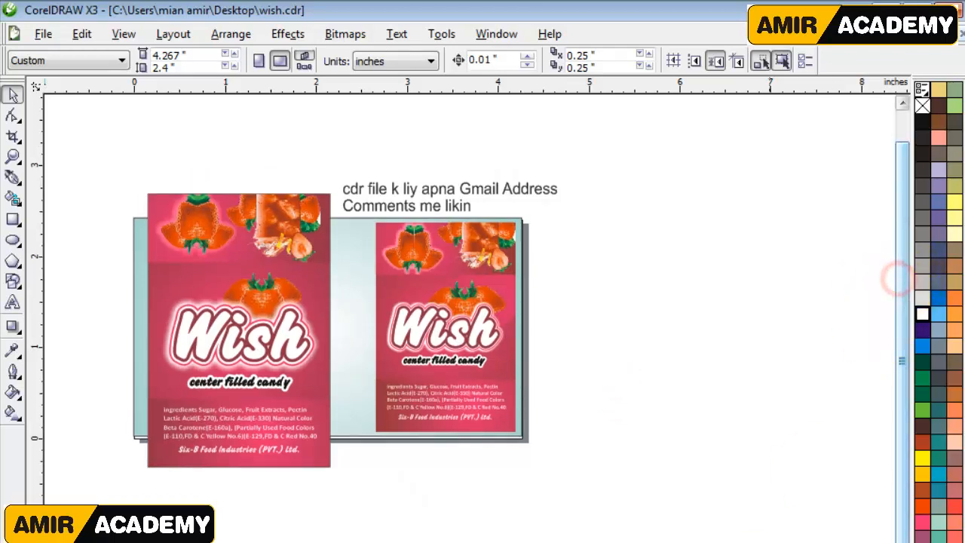
pyautogui.hscroll(-2, 470, 317)
pyautogui.click(806, 491)
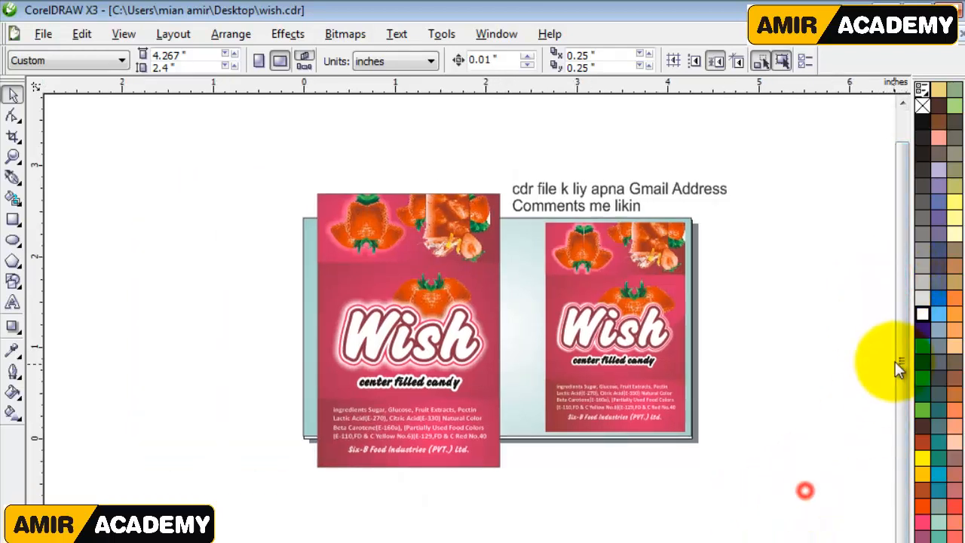
pyautogui.scroll(-1, 470, 316)
pyautogui.scroll(-1, 786, 485)
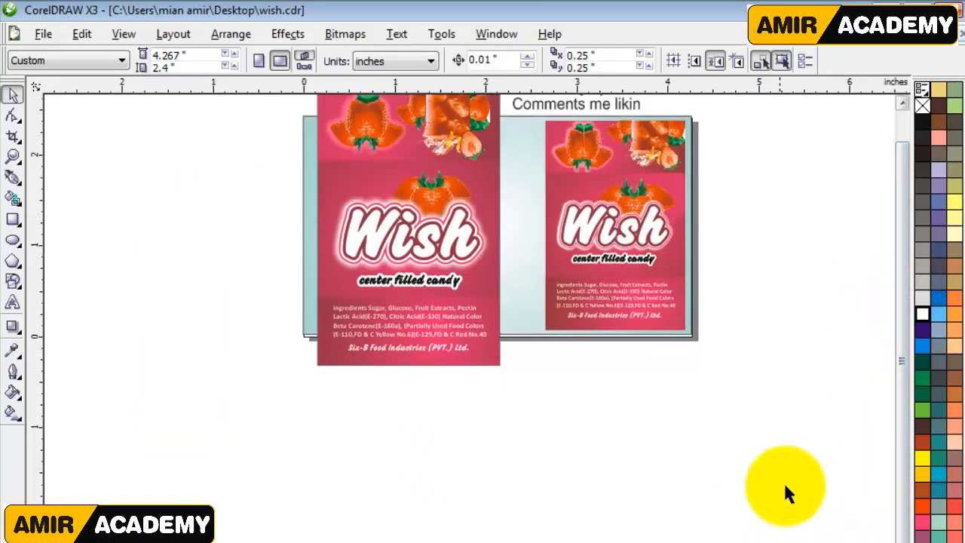
pyautogui.click(902, 103)
pyautogui.click(903, 103)
pyautogui.click(800, 404)
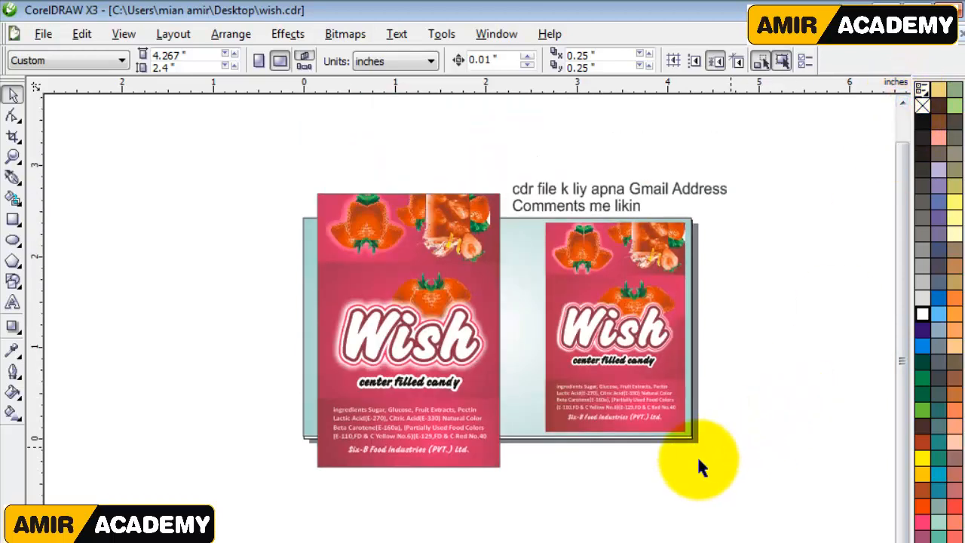
pyautogui.press('z')
pyautogui.moveTo(145, 146); pyautogui.dragTo(823, 517)
pyautogui.moveTo(903, 346); pyautogui.dragTo(900, 357)
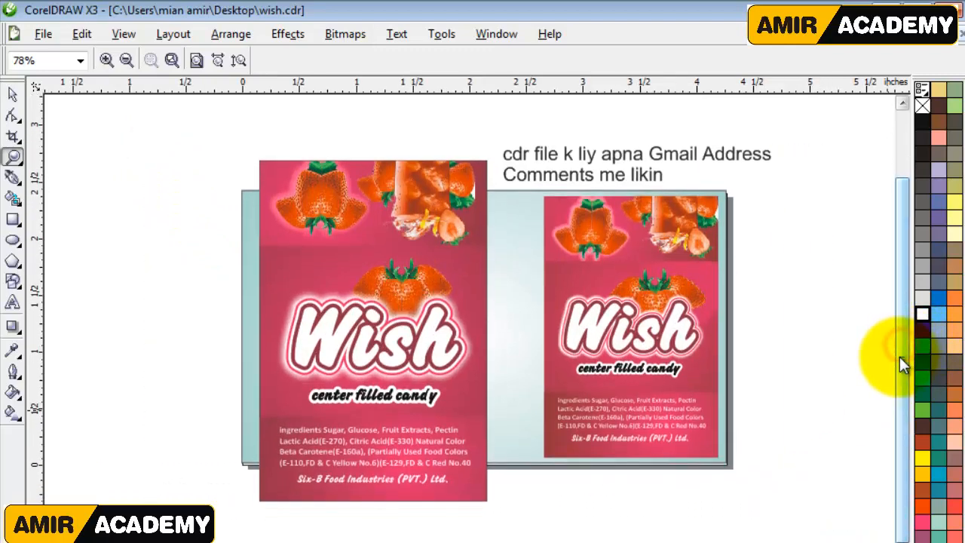